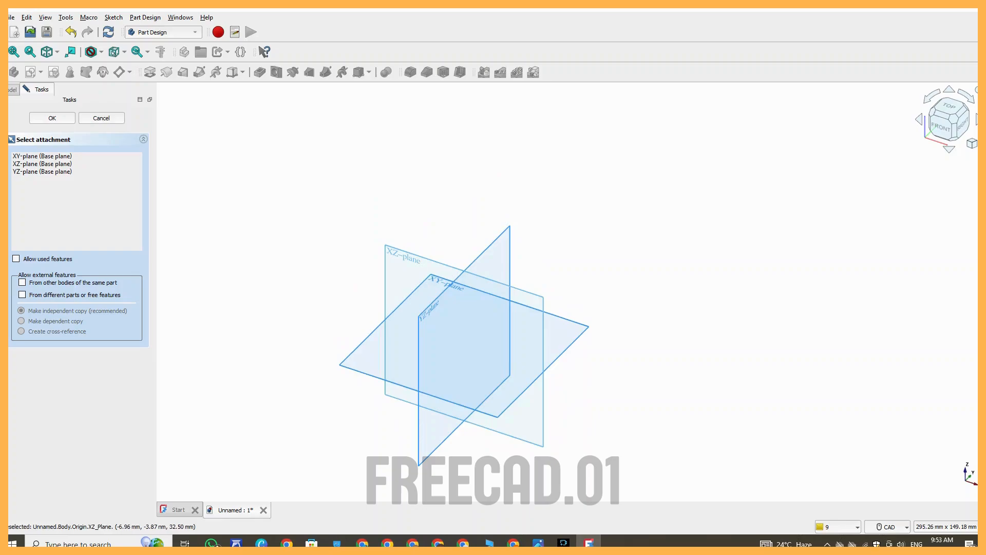
Start a sketch on the XZ plane and draw a 150 mm horizontal line from the origin along the negative X axis
{"action": "left_click", "coordinate": [448, 266]}
{"action": "scroll", "coordinate": [379, 354], "scroll_direction": "down", "scroll_amount": 9}
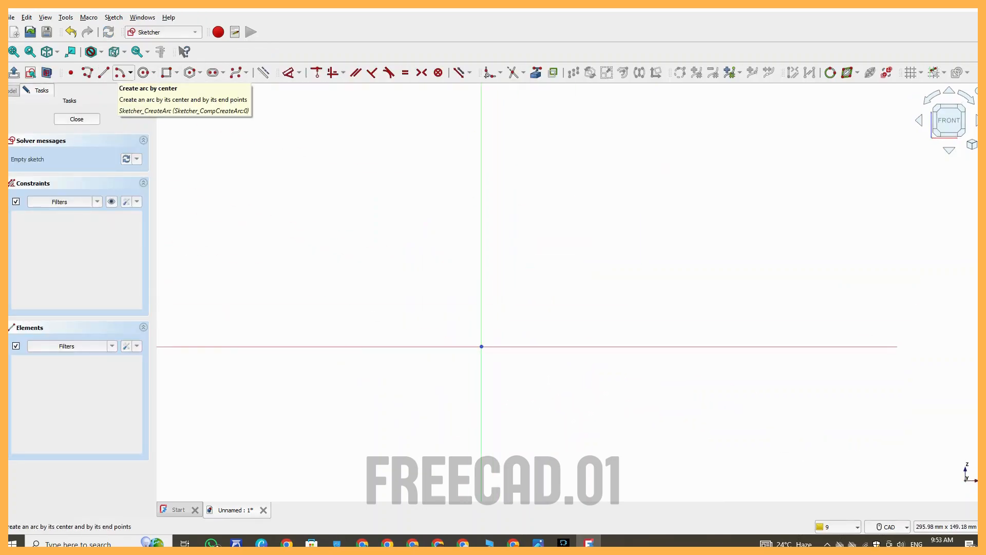
{"action": "left_click", "coordinate": [103, 72]}
{"action": "left_click", "coordinate": [539, 372]}
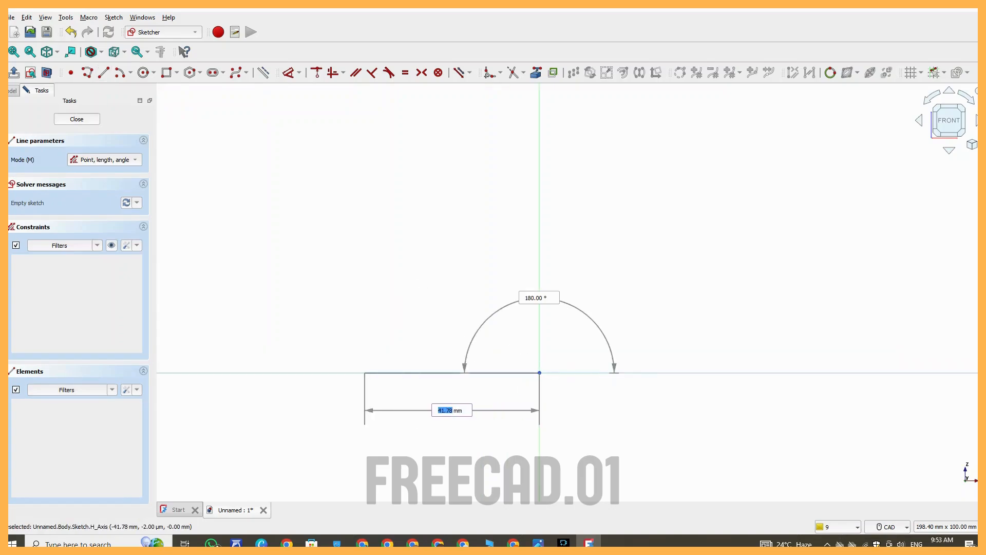
{"action": "type", "text": "150"}
{"action": "key", "text": "Tab"}
{"action": "type", "text": "1"}
{"action": "key", "text": "Return"}
Draw a center arc of about 89 mm radius from the line's free end, curving outward and up roughly a quarter turn
{"action": "scroll", "coordinate": [365, 371], "scroll_direction": "down", "scroll_amount": 3}
{"action": "middle_click_drag", "start_coordinate": [348, 363], "coordinate": [721, 365]}
{"action": "left_click", "coordinate": [121, 72]}
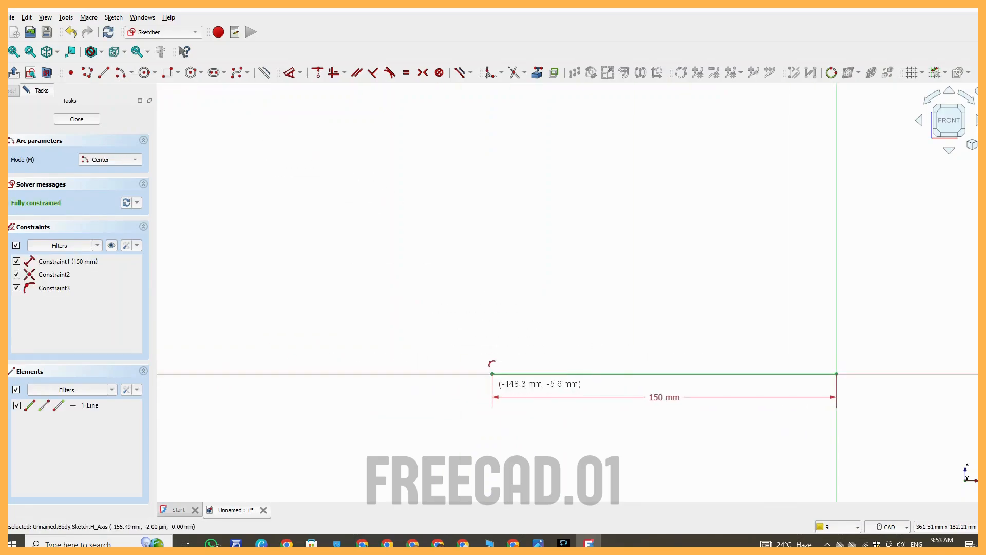
{"action": "left_click", "coordinate": [497, 170]}
{"action": "left_click", "coordinate": [492, 360]}
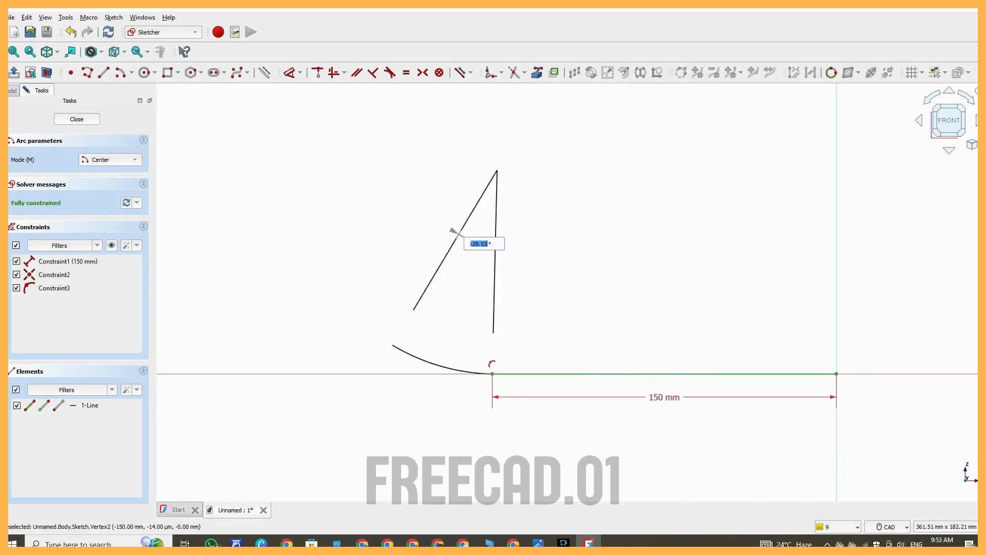
{"action": "middle_click_drag", "start_coordinate": [334, 169], "coordinate": [334, 260]}
{"action": "left_click", "coordinate": [293, 260]}
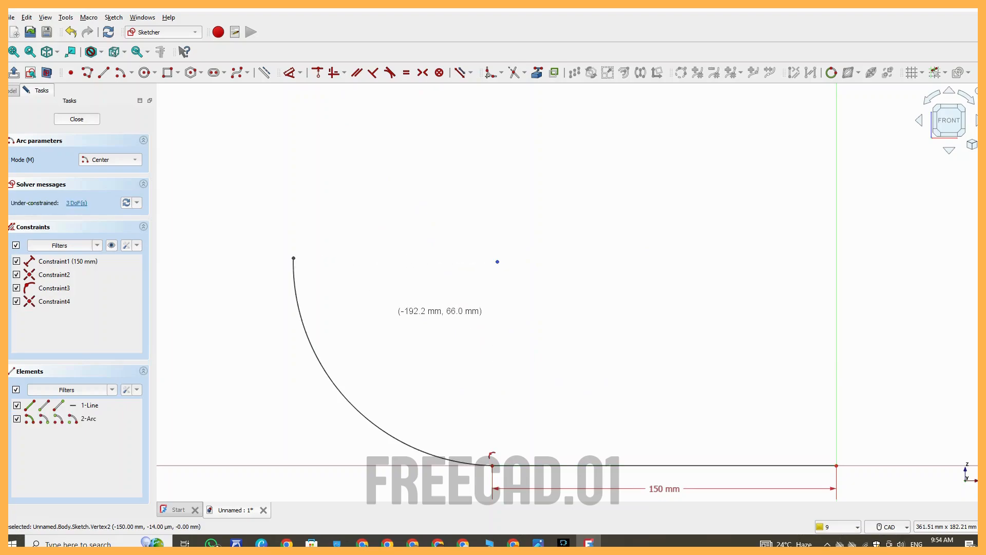
Constrain the arc's radius to 260 mm
{"action": "left_click", "coordinate": [290, 73]}
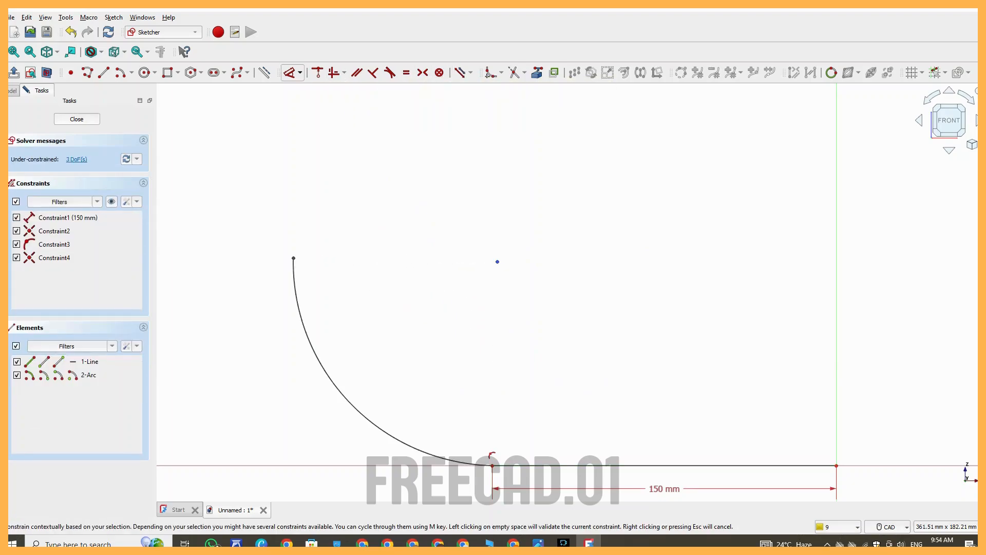
{"action": "left_click", "coordinate": [320, 362]}
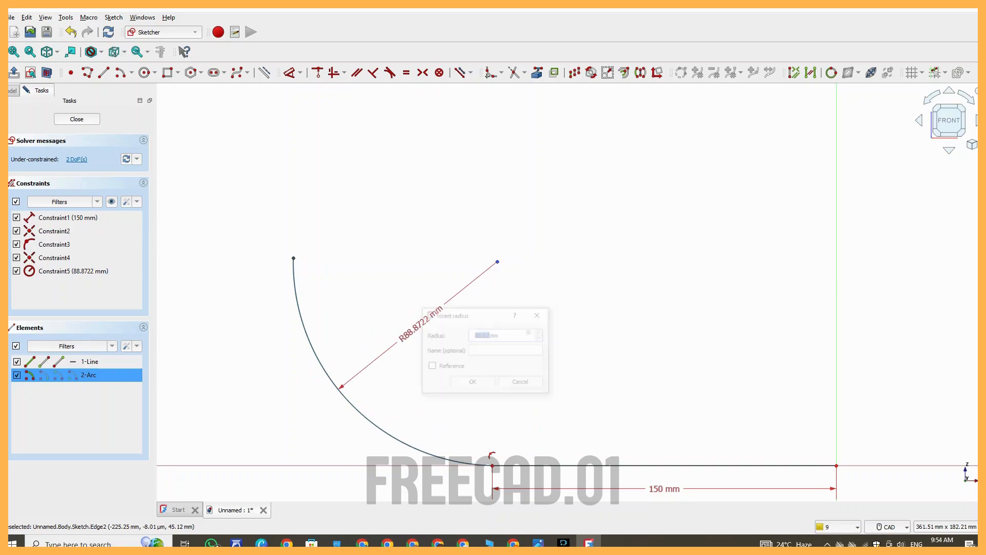
{"action": "left_click", "coordinate": [420, 320]}
{"action": "key", "text": "Return"}
Move the arc's free end up to center height and constrain it horizontally with the arc's center
{"action": "scroll", "coordinate": [474, 357], "scroll_direction": "down", "scroll_amount": 5}
{"action": "middle_click_drag", "start_coordinate": [475, 356], "coordinate": [553, 454]}
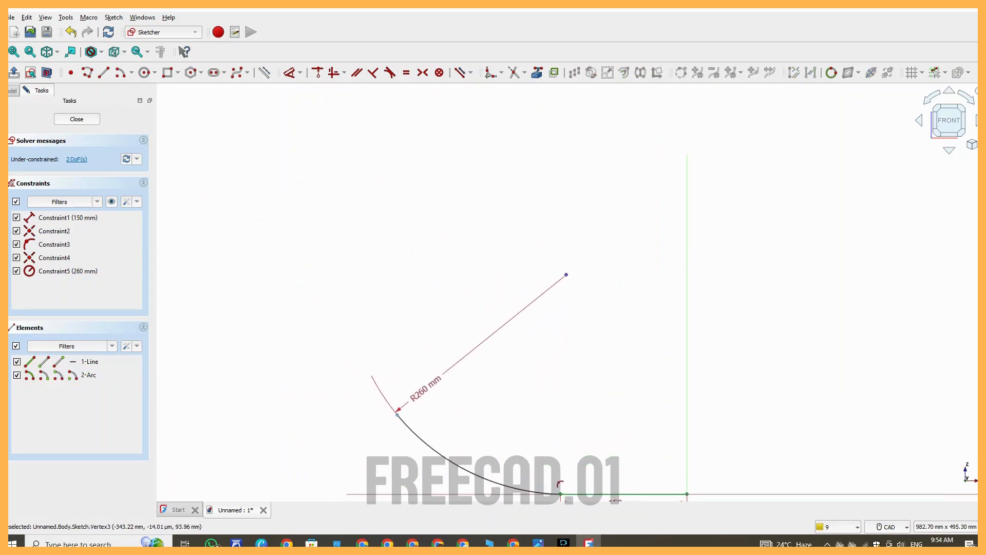
{"action": "left_click_drag", "start_coordinate": [397, 414], "coordinate": [351, 281]}
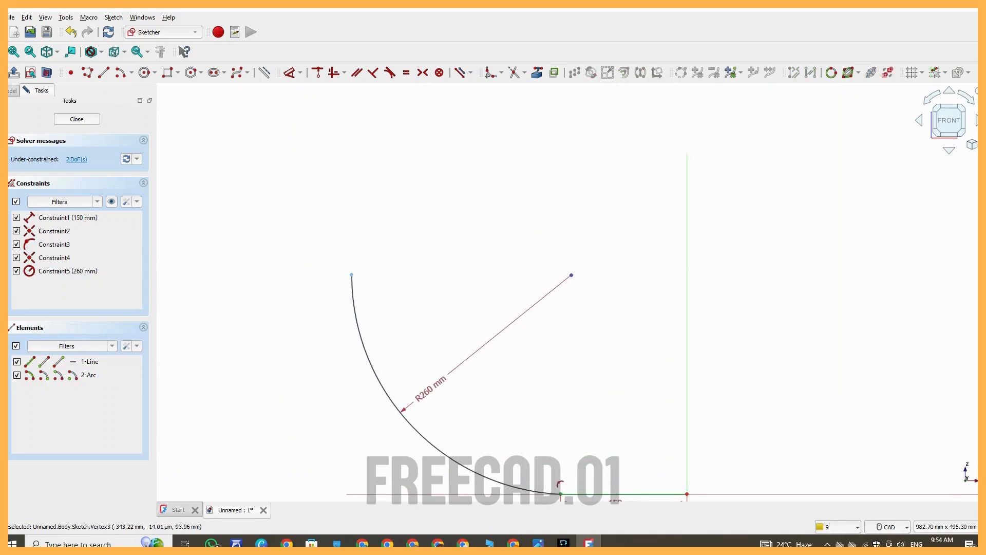
{"action": "left_click", "coordinate": [352, 275]}
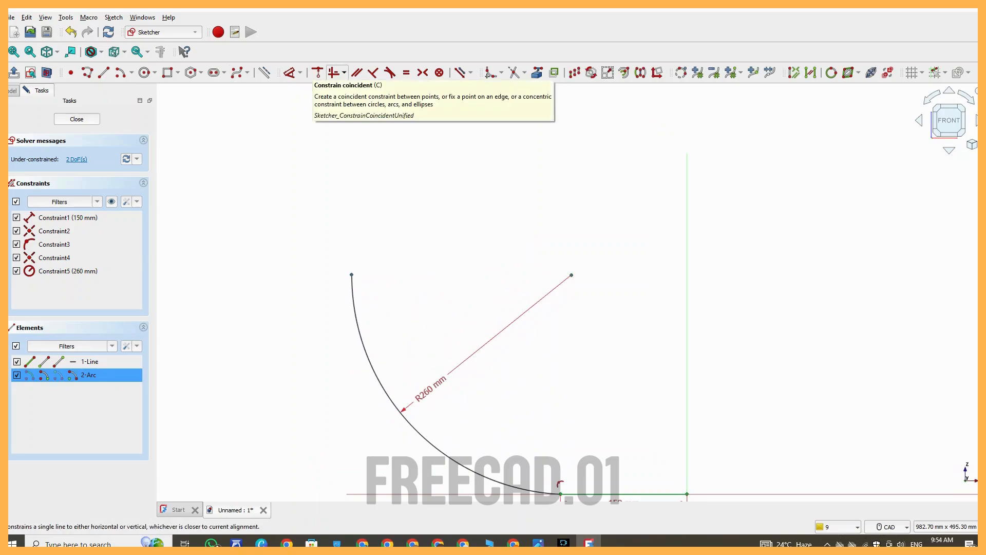
{"action": "left_click", "coordinate": [335, 73]}
Constrain the arc's center vertically above the point where the arc meets the horizontal line
{"action": "scroll", "coordinate": [481, 285], "scroll_direction": "down", "scroll_amount": 2}
{"action": "middle_click_drag", "start_coordinate": [482, 285], "coordinate": [466, 288]}
{"action": "scroll", "coordinate": [531, 301], "scroll_direction": "up", "scroll_amount": 3}
{"action": "left_click", "coordinate": [522, 264]}
{"action": "scroll", "coordinate": [525, 317], "scroll_direction": "down", "scroll_amount": 3}
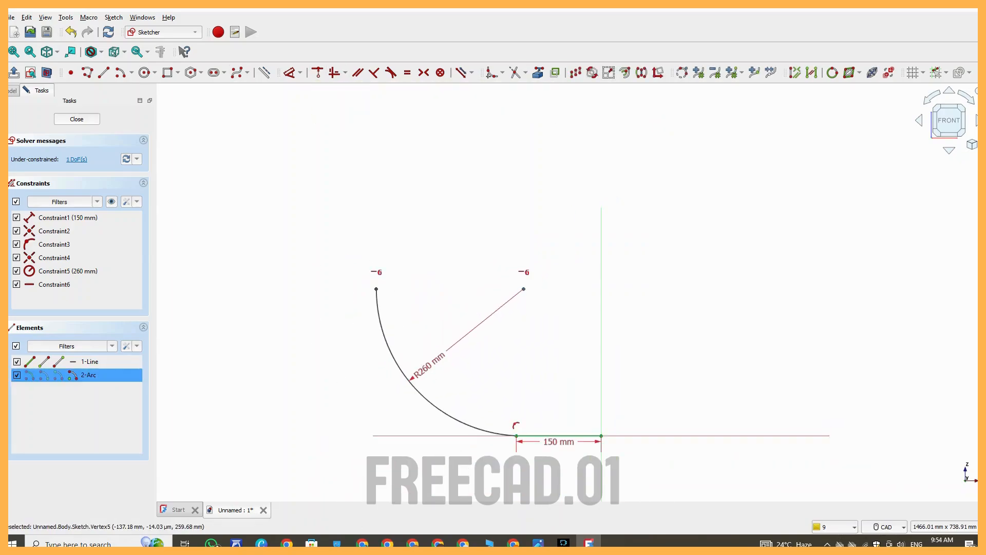
{"action": "middle_click_drag", "start_coordinate": [525, 317], "coordinate": [513, 299]}
{"action": "left_click", "coordinate": [504, 417]}
{"action": "left_click", "coordinate": [334, 73]}
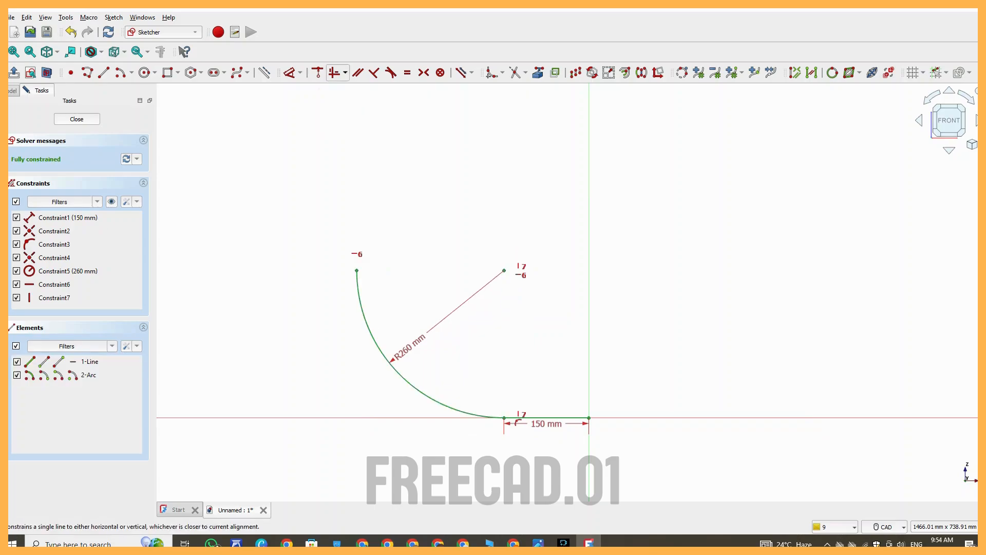
Draw a 150 mm vertical line upward from the arc's upper end and close the path sketch
{"action": "middle_click_drag", "start_coordinate": [493, 257], "coordinate": [541, 337]}
{"action": "left_click", "coordinate": [103, 73]}
{"action": "left_click", "coordinate": [405, 351]}
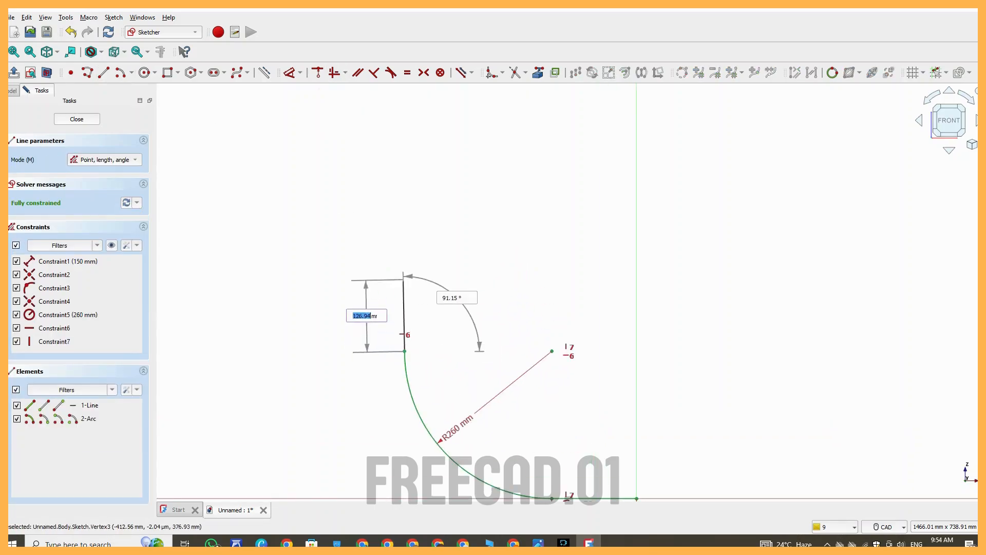
{"action": "type", "text": "150"}
{"action": "key", "text": "Tab"}
{"action": "key", "text": "Return"}
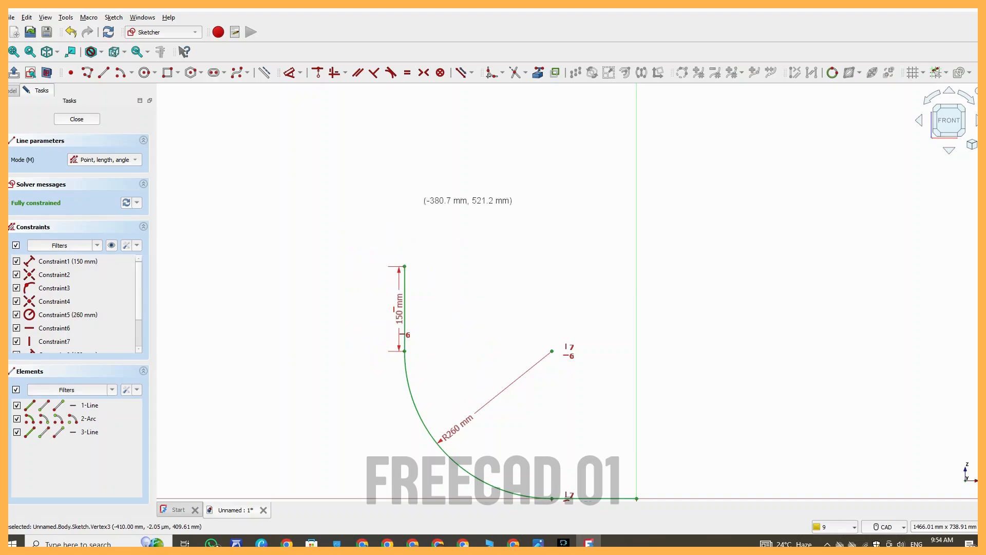
{"action": "scroll", "coordinate": [365, 169], "scroll_direction": "down", "scroll_amount": 2}
{"action": "left_click", "coordinate": [77, 119]}
Sketch two concentric circles of 210 mm and 260 mm diameter on the YZ plane, centered on the origin, and close the sketch
{"action": "scroll", "coordinate": [450, 306], "scroll_direction": "down", "scroll_amount": 10}
{"action": "mouse_move", "coordinate": [421, 300]}
{"action": "middle_mouse_down"}
{"action": "mouse_move", "coordinate": [421, 370]}
{"action": "mouse_move", "coordinate": [415, 357]}
{"action": "mouse_move", "coordinate": [429, 379]}
{"action": "middle_mouse_up"}
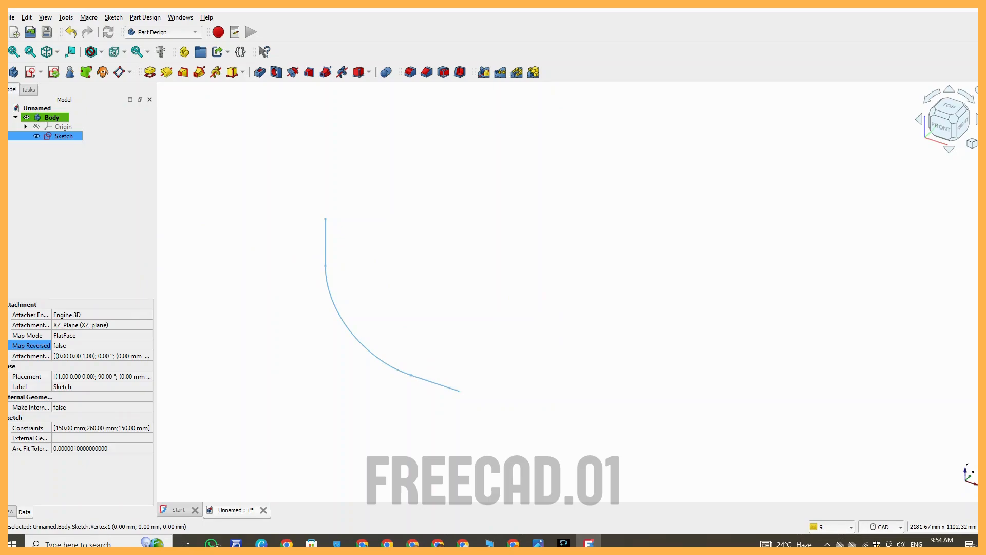
{"action": "left_click", "coordinate": [459, 391]}
{"action": "left_click", "coordinate": [31, 72]}
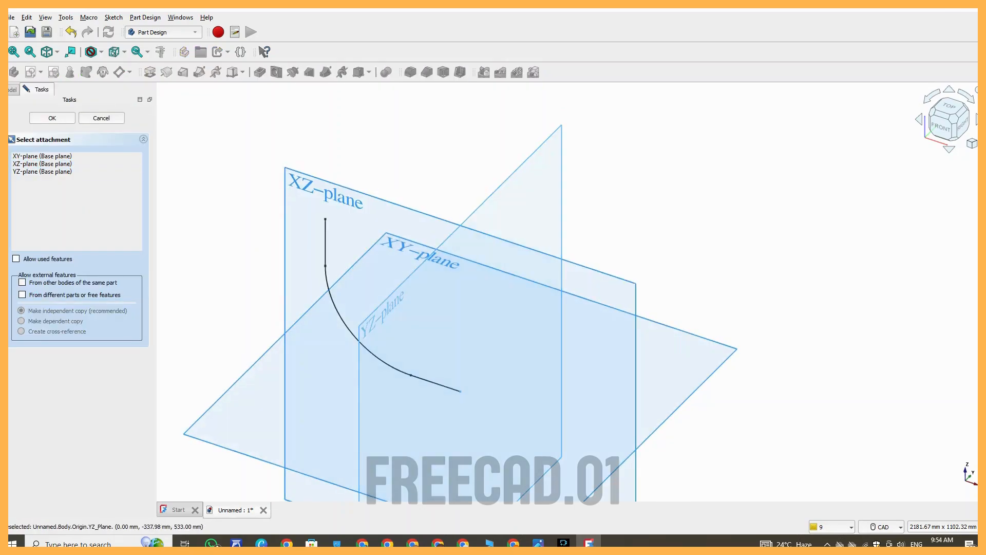
{"action": "left_click", "coordinate": [396, 290]}
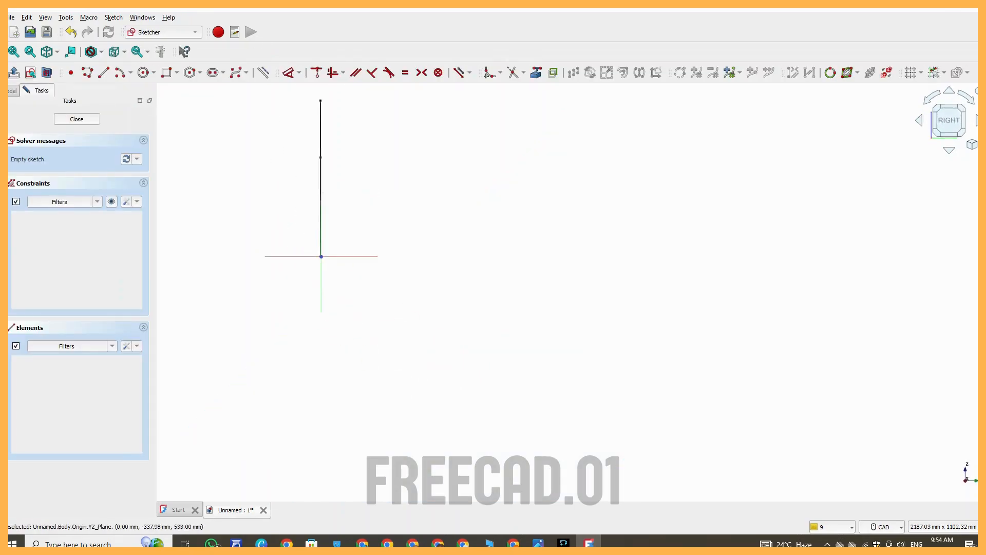
{"action": "left_click", "coordinate": [145, 72]}
{"action": "left_click", "coordinate": [364, 398]}
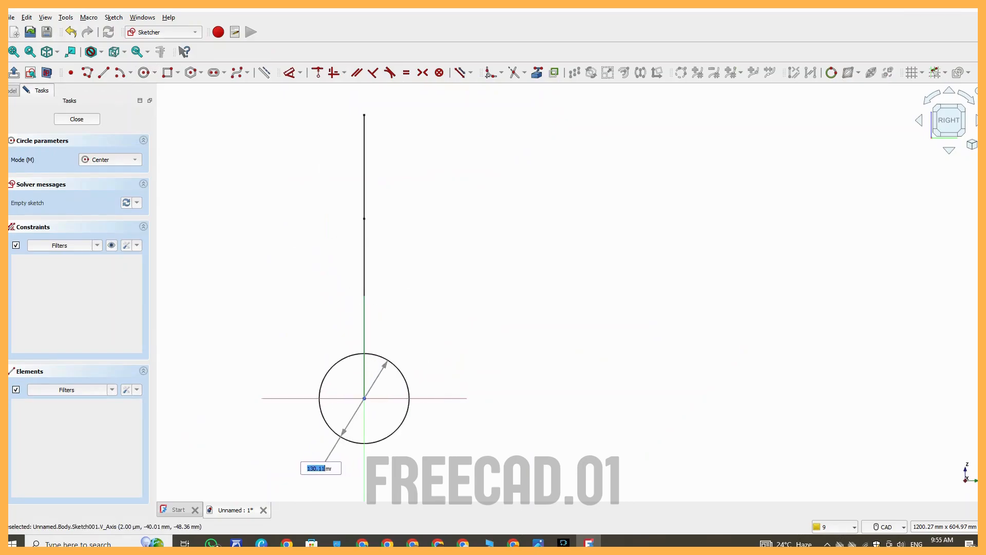
{"action": "type", "text": "210"}
{"action": "key", "text": "Return"}
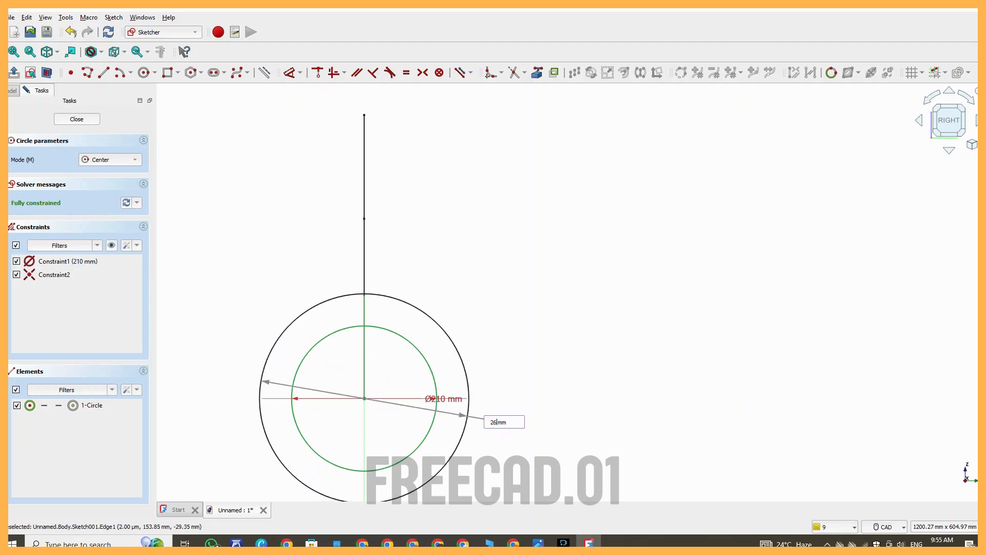
{"action": "key", "text": "Return"}
{"action": "left_click", "coordinate": [76, 119]}
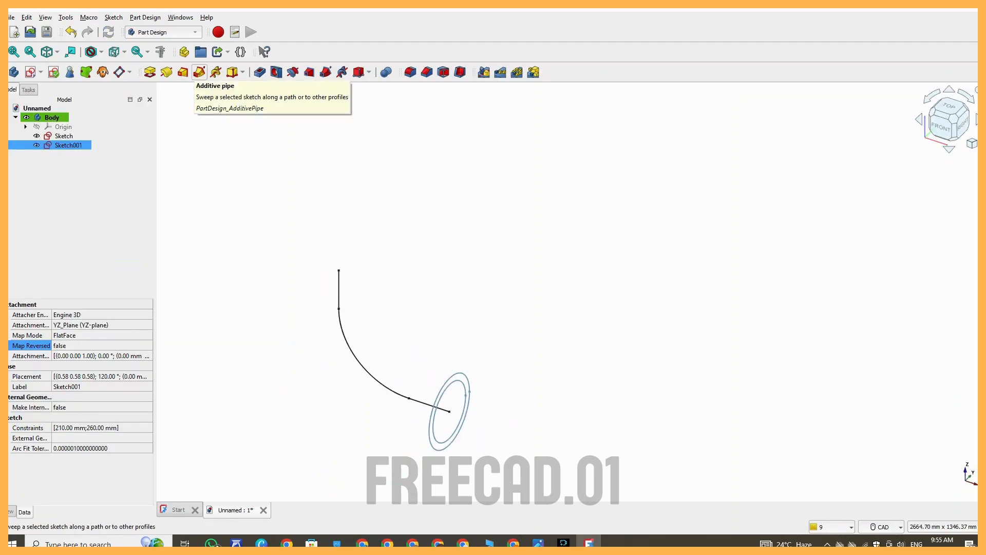
Create an additive pipe from the ring profile, sweeping it along both straight lines and the arc of the path sketch
{"action": "left_click", "coordinate": [199, 72]}
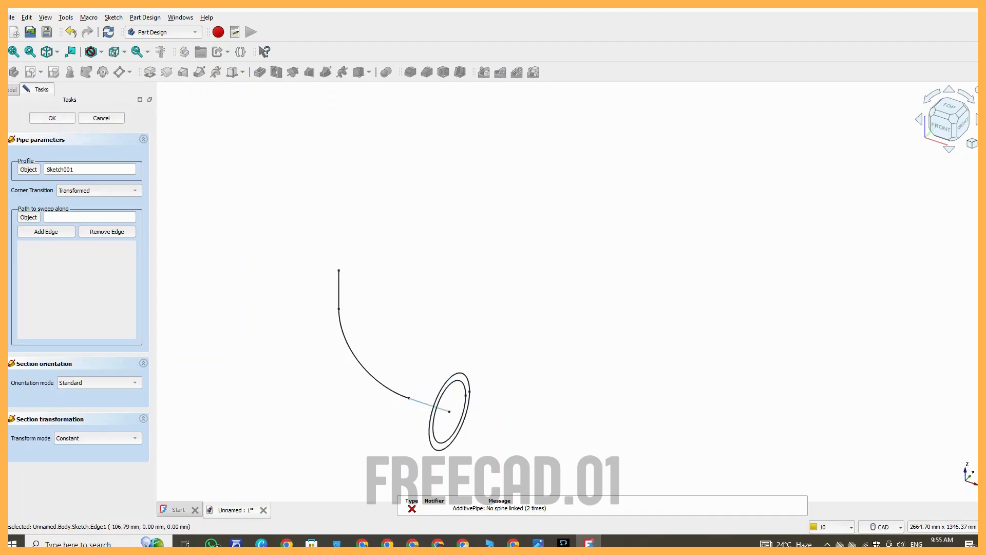
{"action": "left_click", "coordinate": [419, 401]}
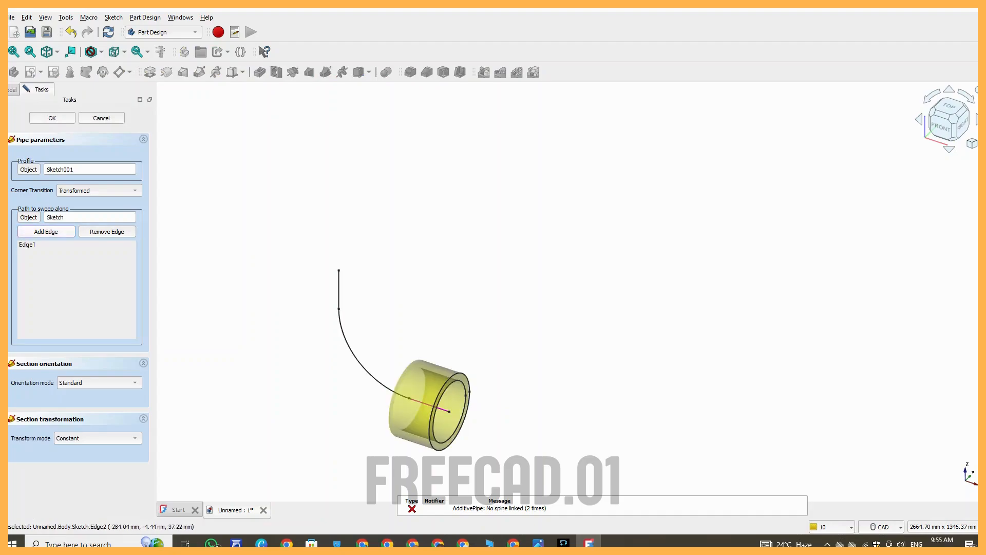
{"action": "left_click", "coordinate": [358, 360]}
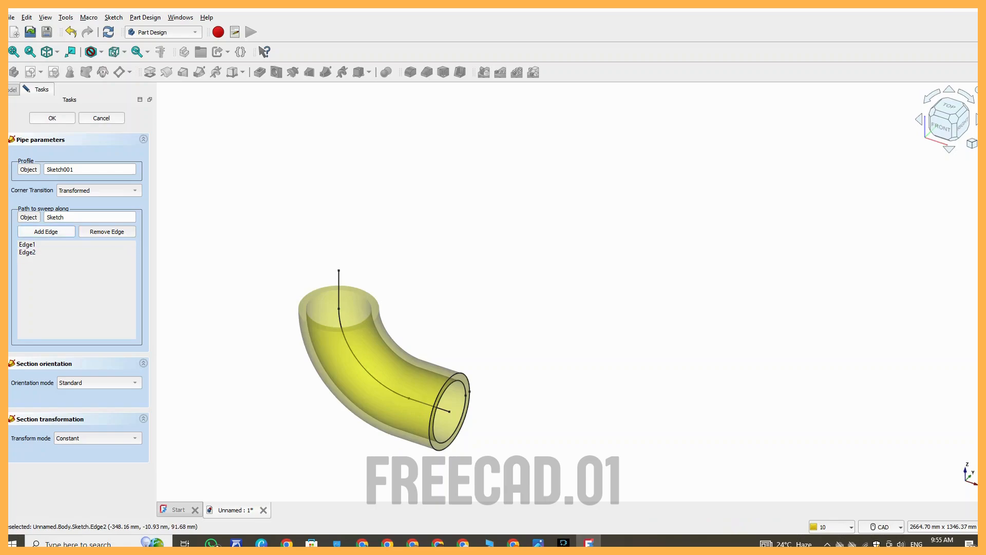
{"action": "left_click", "coordinate": [339, 290]}
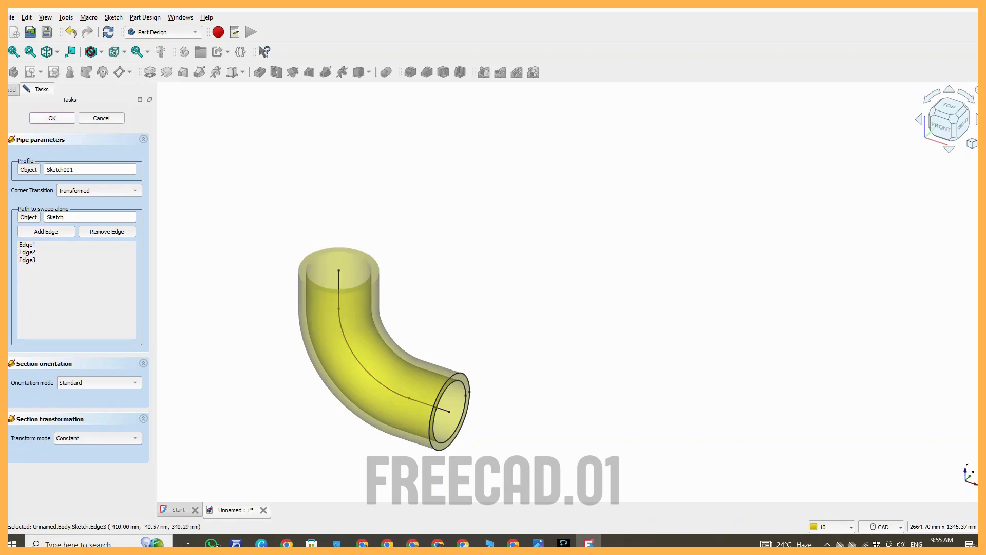
{"action": "left_click", "coordinate": [51, 118]}
Inspect the swept elbow and review the pipe feature's parameters without changing them
{"action": "scroll", "coordinate": [475, 318], "scroll_direction": "down", "scroll_amount": 1}
{"action": "scroll", "coordinate": [485, 431], "scroll_direction": "up", "scroll_amount": 2}
{"action": "scroll", "coordinate": [456, 291], "scroll_direction": "up", "scroll_amount": 3}
{"action": "scroll", "coordinate": [456, 308], "scroll_direction": "up", "scroll_amount": 1}
{"action": "left_click", "coordinate": [459, 299]}
{"action": "scroll", "coordinate": [405, 162], "scroll_direction": "down", "scroll_amount": 4}
{"action": "middle_click_drag", "start_coordinate": [405, 162], "coordinate": [539, 340]}
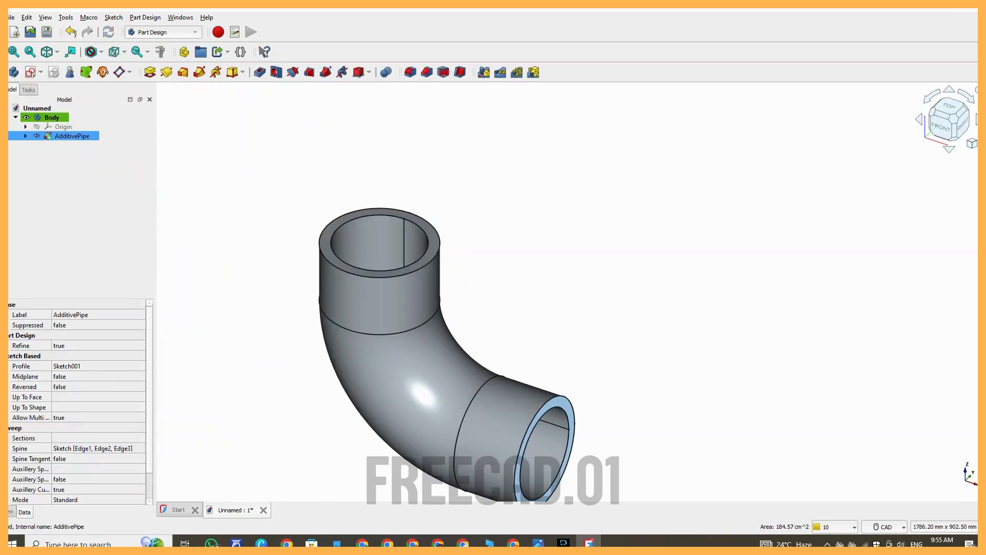
{"action": "double_click", "coordinate": [72, 136]}
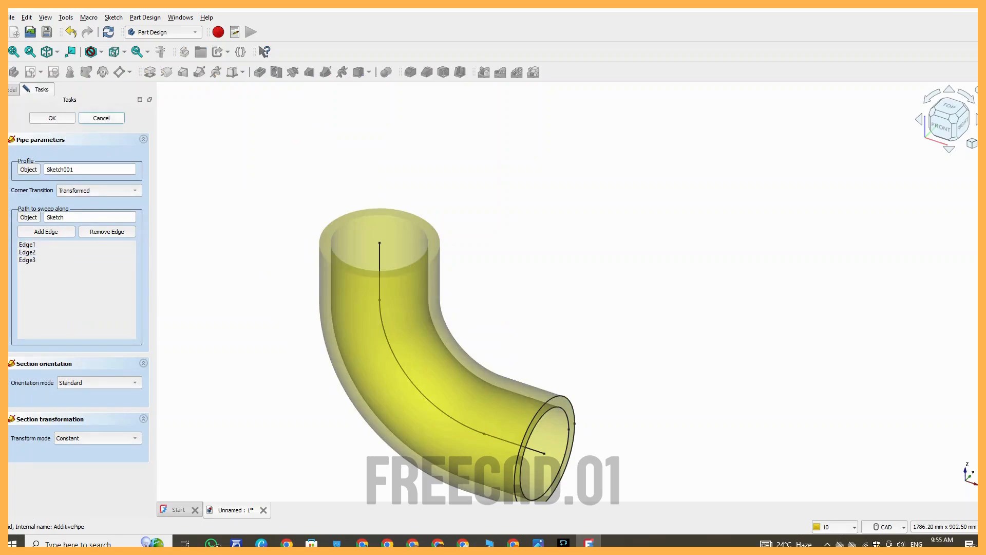
{"action": "left_click", "coordinate": [101, 119]}
Start a sketch on the ring-shaped end face of the elbow's horizontal leg and show it in the right side view
{"action": "scroll", "coordinate": [308, 321], "scroll_direction": "down", "scroll_amount": 1}
{"action": "middle_click_drag", "start_coordinate": [323, 345], "coordinate": [317, 281]}
{"action": "scroll", "coordinate": [502, 328], "scroll_direction": "up", "scroll_amount": 1}
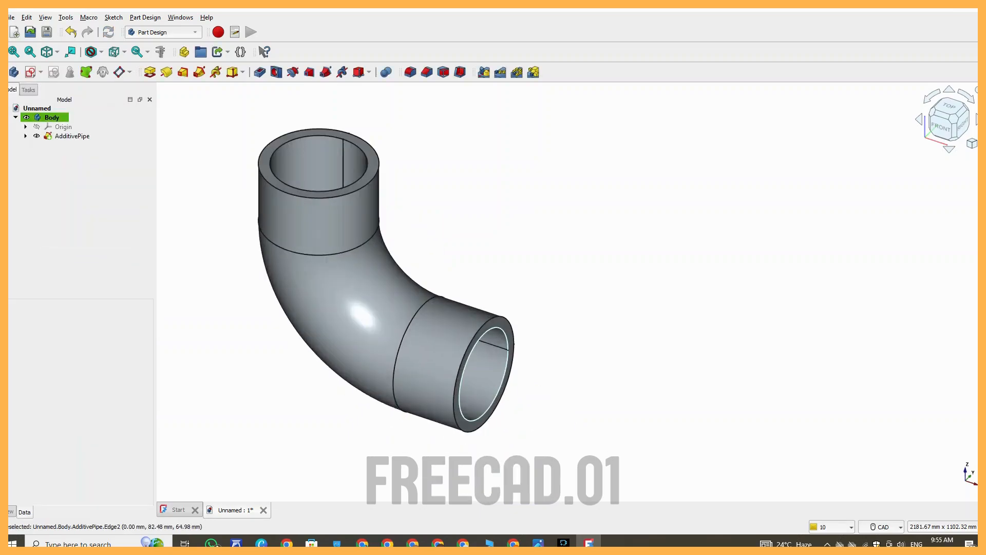
{"action": "scroll", "coordinate": [506, 331], "scroll_direction": "up", "scroll_amount": 6}
{"action": "left_click", "coordinate": [506, 331]}
{"action": "left_click", "coordinate": [31, 72]}
{"action": "scroll", "coordinate": [360, 232], "scroll_direction": "down", "scroll_amount": 1}
{"action": "middle_click_drag", "start_coordinate": [442, 329], "coordinate": [389, 291]}
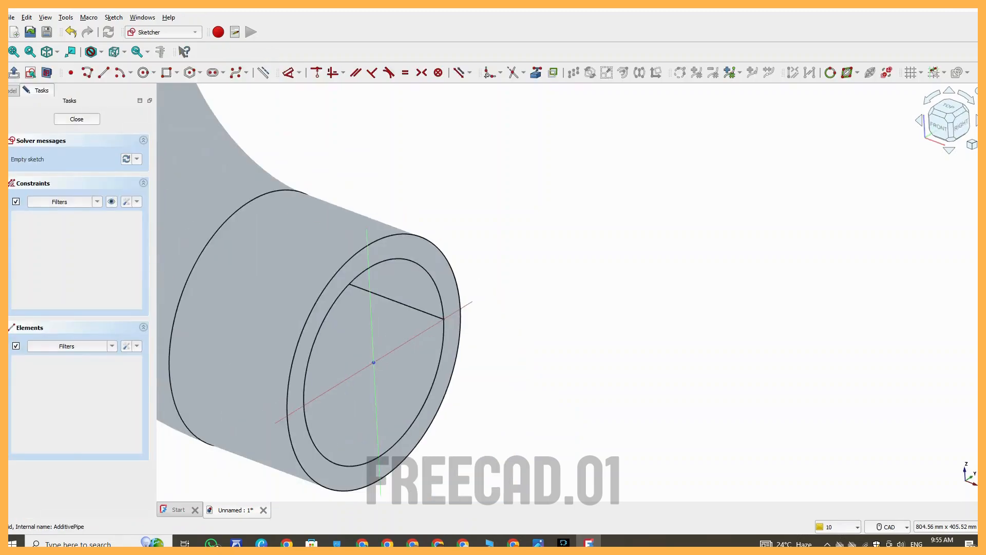
{"action": "scroll", "coordinate": [522, 292], "scroll_direction": "down", "scroll_amount": 3}
{"action": "middle_click_drag", "start_coordinate": [521, 292], "coordinate": [614, 316]}
{"action": "left_click", "coordinate": [971, 144]}
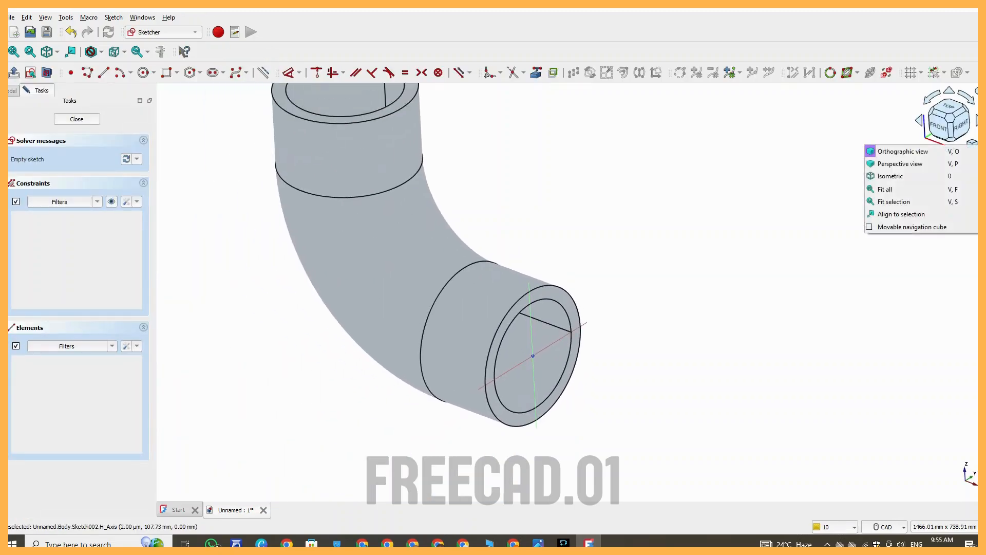
{"action": "left_click", "coordinate": [959, 125]}
{"action": "middle_click_drag", "start_coordinate": [329, 201], "coordinate": [479, 398]}
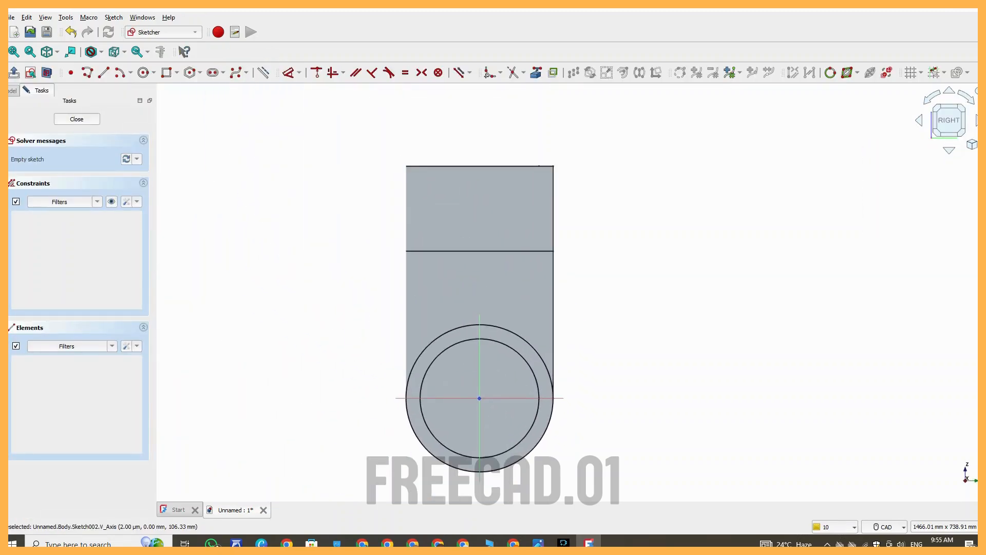
Check the square flange's dimensions in the reference drawing image, and return to the FreeCAD sketch
{"action": "key", "text": "alt+Tab"}
{"action": "scroll", "coordinate": [488, 470], "scroll_direction": "up", "scroll_amount": 6}
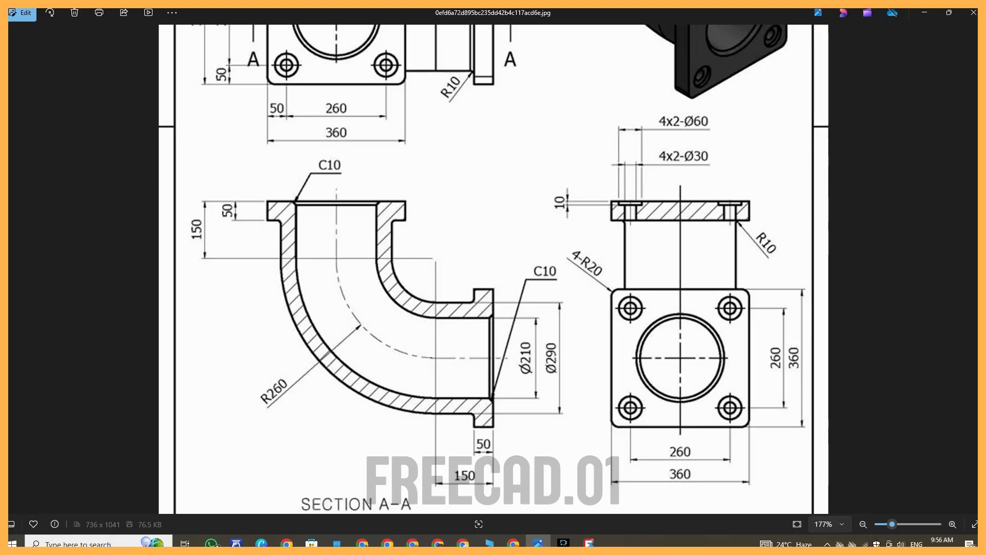
{"action": "left_click", "coordinate": [563, 544]}
{"action": "left_click", "coordinate": [538, 543]}
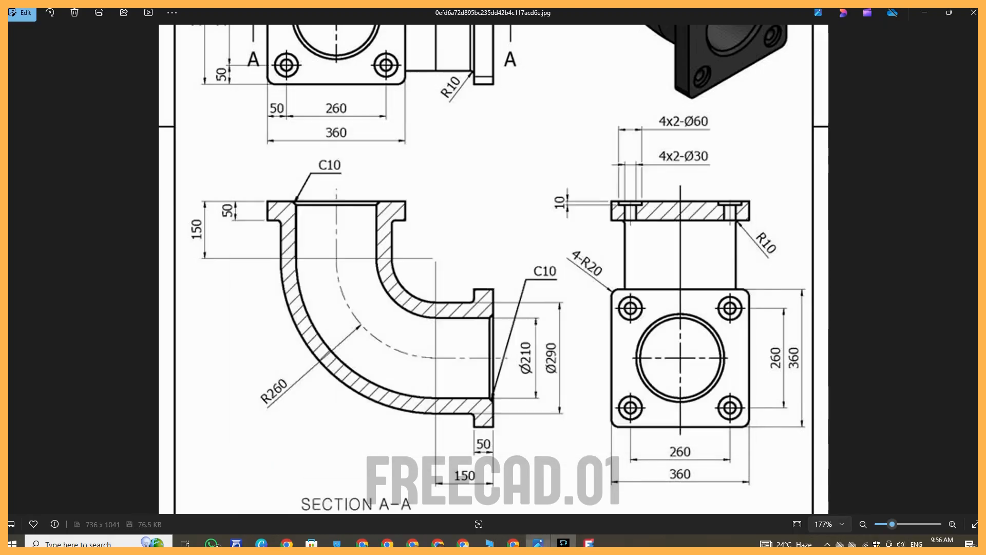
{"action": "left_click", "coordinate": [589, 543]}
Draw a centered rectangle on the sketch origin with a width of 360 mm and a height of 360 mm
{"action": "left_click", "coordinate": [176, 72]}
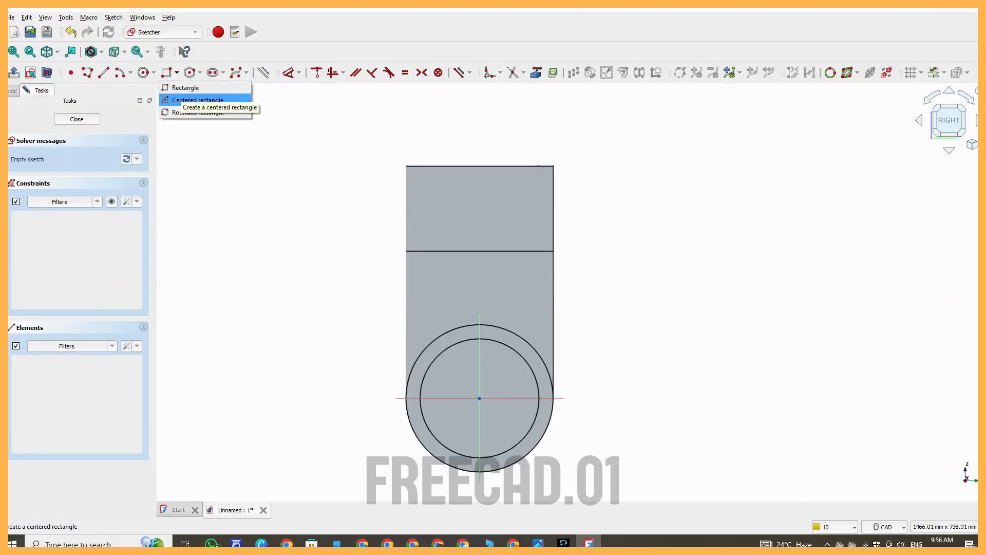
{"action": "left_click", "coordinate": [205, 96]}
{"action": "left_click", "coordinate": [480, 398]}
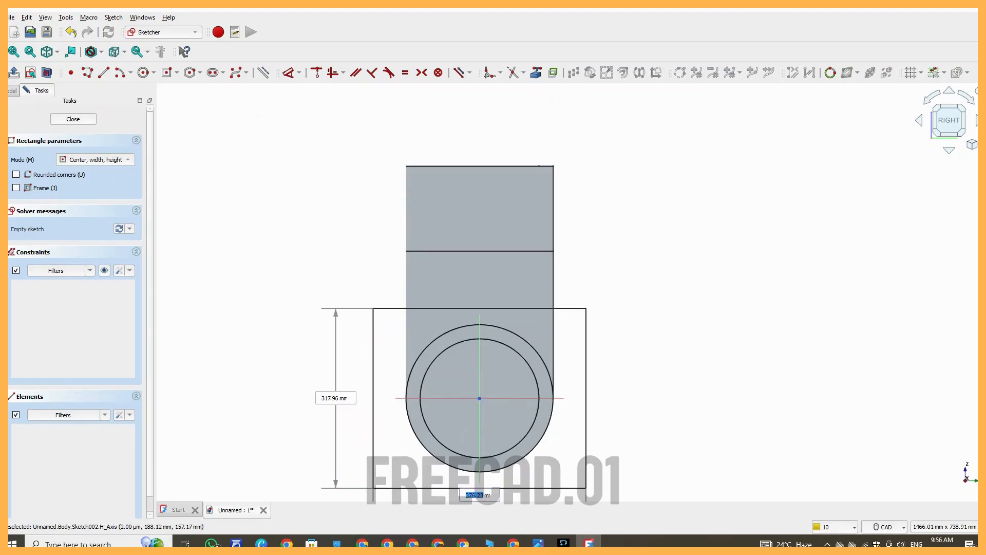
{"action": "type", "text": "360"}
{"action": "key", "text": "Tab"}
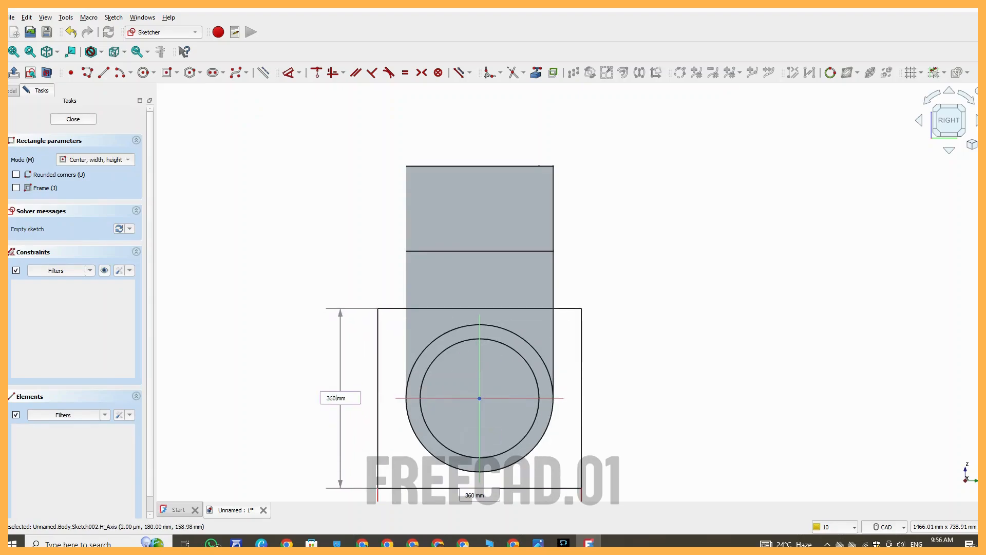
{"action": "type", "text": "360"}
{"action": "key", "text": "Return"}
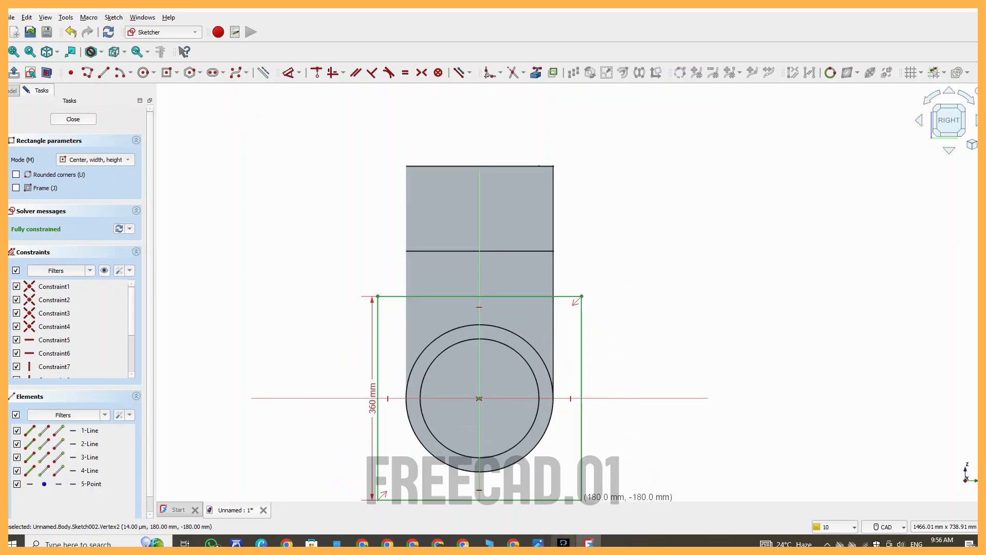
Consult the reference drawing, and add sketch fillets to the two upper corners of the flange square
{"action": "left_click", "coordinate": [538, 543]}
{"action": "key", "text": "alt+Tab"}
{"action": "left_click", "coordinate": [490, 73]}
{"action": "scroll", "coordinate": [416, 320], "scroll_direction": "up", "scroll_amount": 2}
{"action": "left_click", "coordinate": [358, 298]}
{"action": "left_click", "coordinate": [374, 284]}
{"action": "left_click", "coordinate": [646, 285]}
{"action": "left_click", "coordinate": [662, 298]}
Add sketch fillets to the two lower corners of the flange square
{"action": "scroll", "coordinate": [677, 324], "scroll_direction": "down", "scroll_amount": 3}
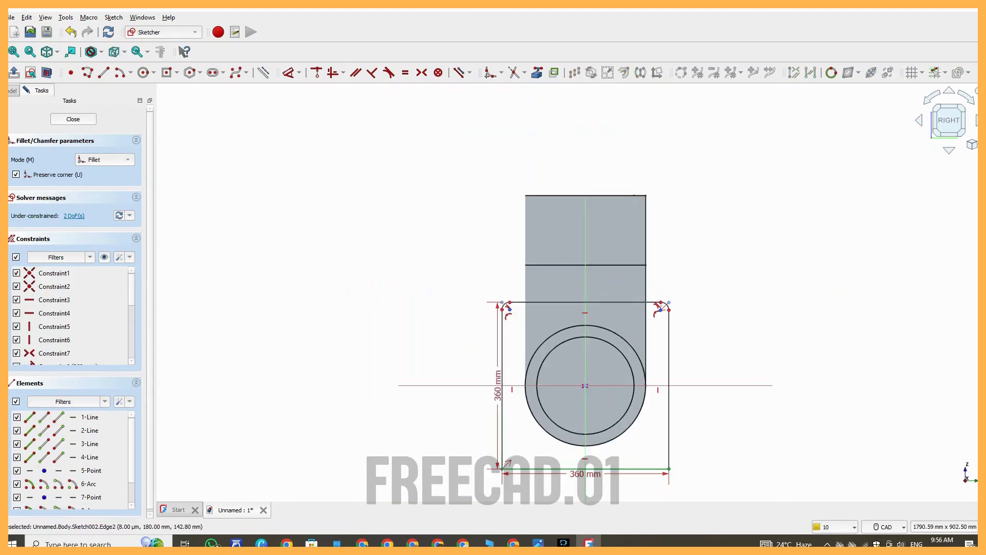
{"action": "middle_click_drag", "start_coordinate": [688, 438], "coordinate": [641, 323]}
{"action": "scroll", "coordinate": [641, 324], "scroll_direction": "up", "scroll_amount": 2}
{"action": "left_click", "coordinate": [611, 357]}
{"action": "left_click", "coordinate": [599, 370]}
{"action": "left_click", "coordinate": [363, 357]}
{"action": "left_click", "coordinate": [376, 370]}
{"action": "key", "text": "Escape"}
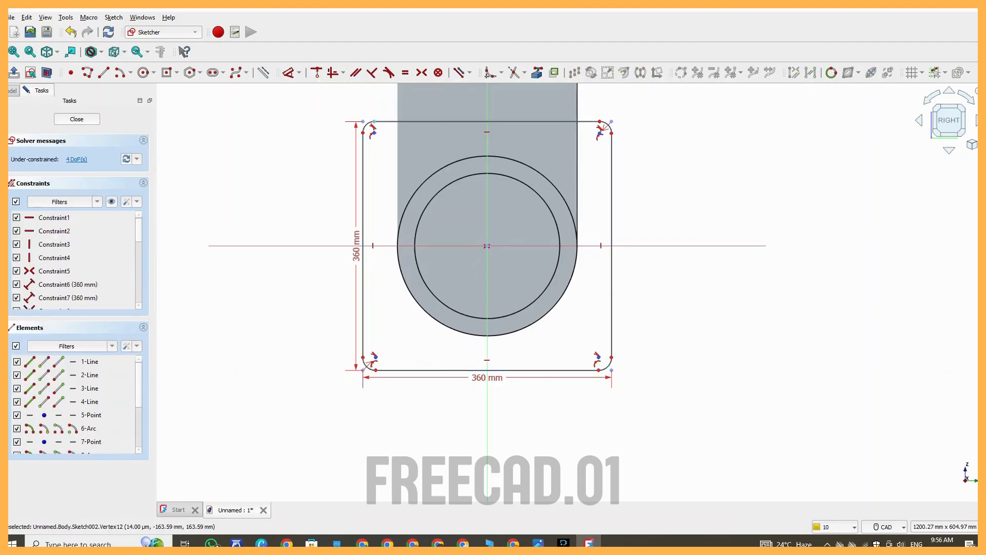
Constrain the upper-left corner arc of the flange outline to a 20 mm radius
{"action": "scroll", "coordinate": [362, 119], "scroll_direction": "up", "scroll_amount": 3}
{"action": "middle_click_drag", "start_coordinate": [359, 105], "coordinate": [373, 137]}
{"action": "scroll", "coordinate": [372, 137], "scroll_direction": "up", "scroll_amount": 3}
{"action": "left_click", "coordinate": [399, 190]}
{"action": "left_click", "coordinate": [464, 274]}
{"action": "type", "text": "2"}
{"action": "key", "text": "Return"}
Constrain the lower-left corner arc of the flange outline to a 20 mm radius
{"action": "scroll", "coordinate": [465, 273], "scroll_direction": "down", "scroll_amount": 3}
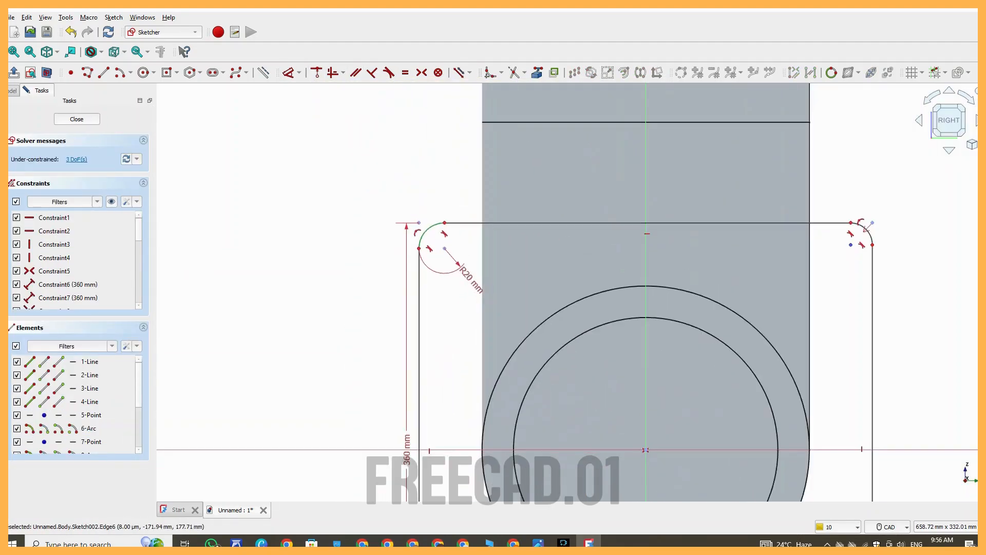
{"action": "middle_click_drag", "start_coordinate": [426, 462], "coordinate": [444, 168]}
{"action": "scroll", "coordinate": [442, 378], "scroll_direction": "up", "scroll_amount": 4}
{"action": "left_click", "coordinate": [441, 376]}
{"action": "left_click", "coordinate": [570, 324]}
{"action": "type", "text": "2mm"}
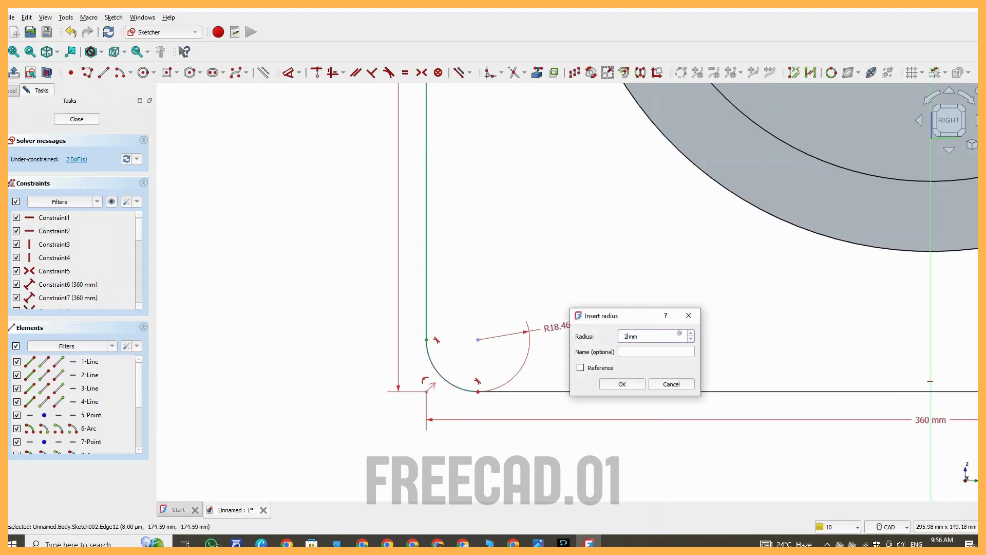
{"action": "key", "text": "Return"}
Constrain the lower-right corner arc of the flange outline to a 20 mm radius
{"action": "scroll", "coordinate": [584, 344], "scroll_direction": "down", "scroll_amount": 4}
{"action": "middle_click_drag", "start_coordinate": [950, 364], "coordinate": [632, 352]}
{"action": "scroll", "coordinate": [673, 354], "scroll_direction": "up", "scroll_amount": 4}
{"action": "left_click", "coordinate": [588, 339]}
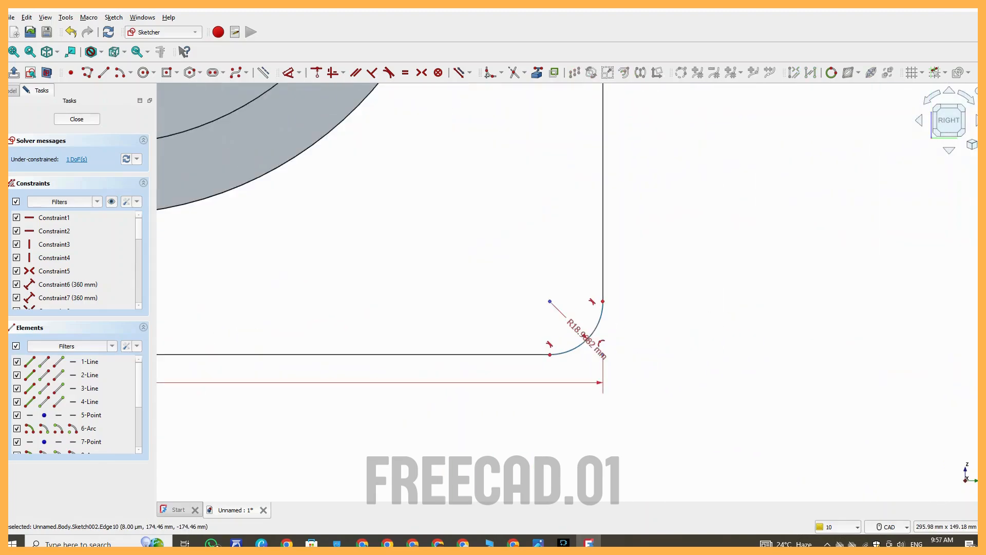
{"action": "left_click", "coordinate": [695, 350]}
{"action": "type", "text": "20"}
{"action": "key", "text": "Return"}
Constrain the upper-right corner arc of the flange outline to a 20 mm radius
{"action": "scroll", "coordinate": [698, 350], "scroll_direction": "down", "scroll_amount": 4}
{"action": "middle_click_drag", "start_coordinate": [699, 267], "coordinate": [663, 440]}
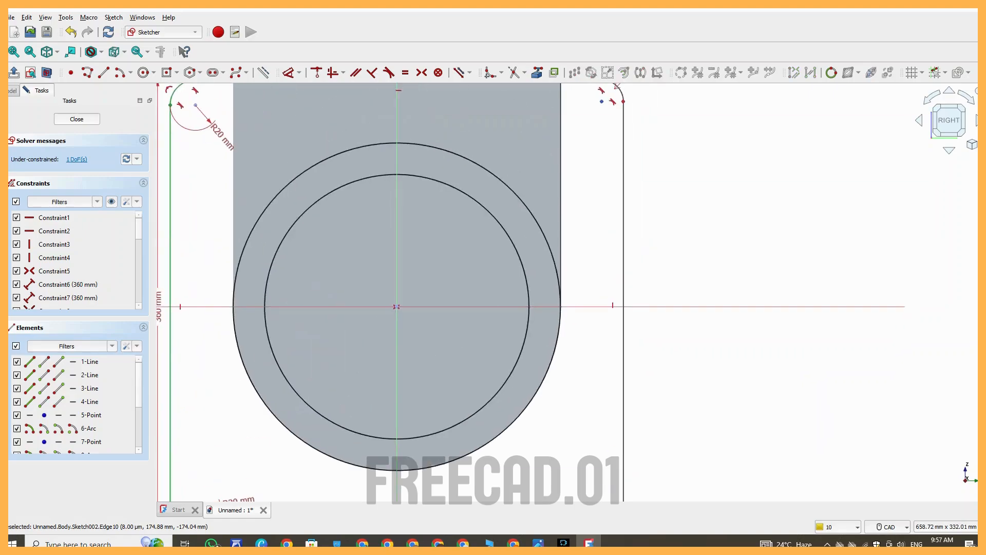
{"action": "middle_click_drag", "start_coordinate": [622, 124], "coordinate": [608, 365]}
{"action": "scroll", "coordinate": [607, 349], "scroll_direction": "up", "scroll_amount": 1}
{"action": "left_click", "coordinate": [596, 329]}
{"action": "left_click", "coordinate": [709, 300]}
{"action": "type", "text": "20"}
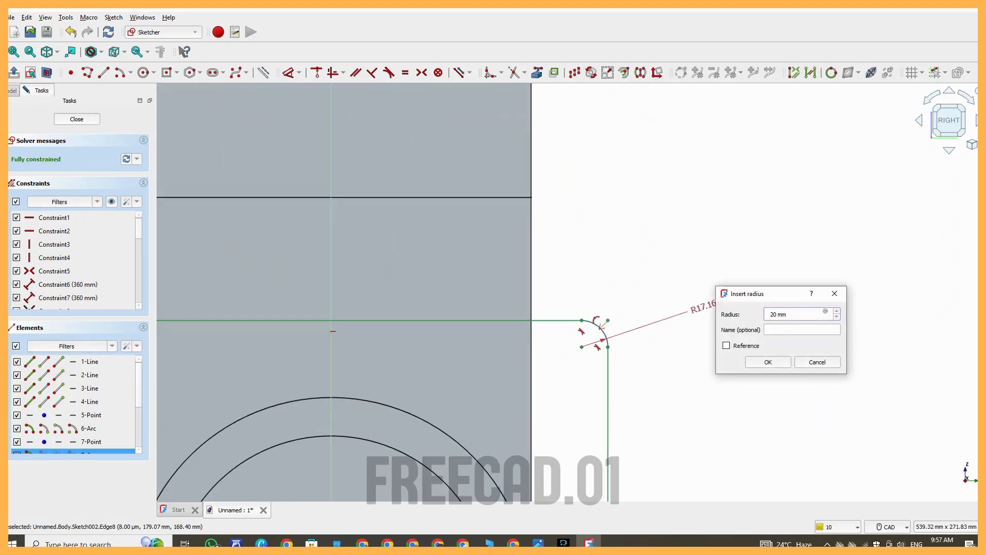
{"action": "key", "text": "Return"}
Check the bolt holes in the reference drawing, and sketch a circle about 41 mm in diameter near the flange's lower-left corner
{"action": "scroll", "coordinate": [677, 320], "scroll_direction": "down", "scroll_amount": 4}
{"action": "mouse_move", "coordinate": [677, 321]}
{"action": "middle_mouse_down"}
{"action": "mouse_move", "coordinate": [664, 185]}
{"action": "mouse_move", "coordinate": [682, 270]}
{"action": "middle_mouse_up"}
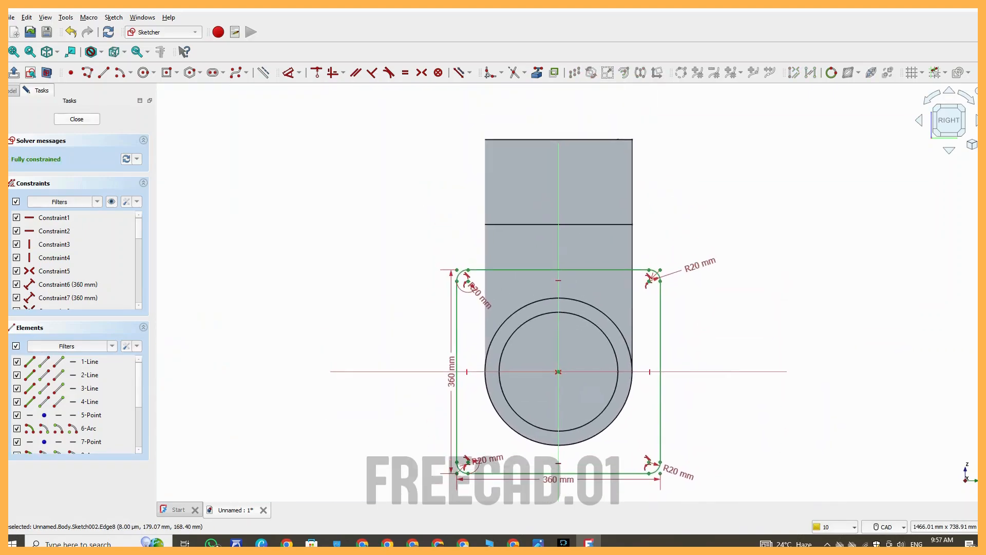
{"action": "left_click", "coordinate": [538, 543]}
{"action": "scroll", "coordinate": [540, 433], "scroll_direction": "up", "scroll_amount": 3}
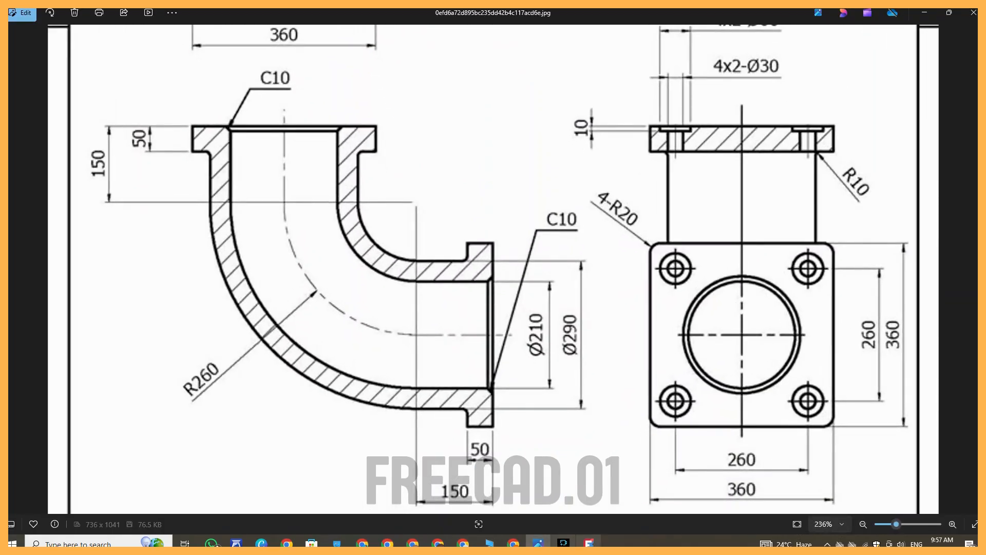
{"action": "left_click", "coordinate": [589, 543]}
{"action": "scroll", "coordinate": [487, 402], "scroll_direction": "up", "scroll_amount": 1}
{"action": "key", "text": "g"}
{"action": "key", "text": "c"}
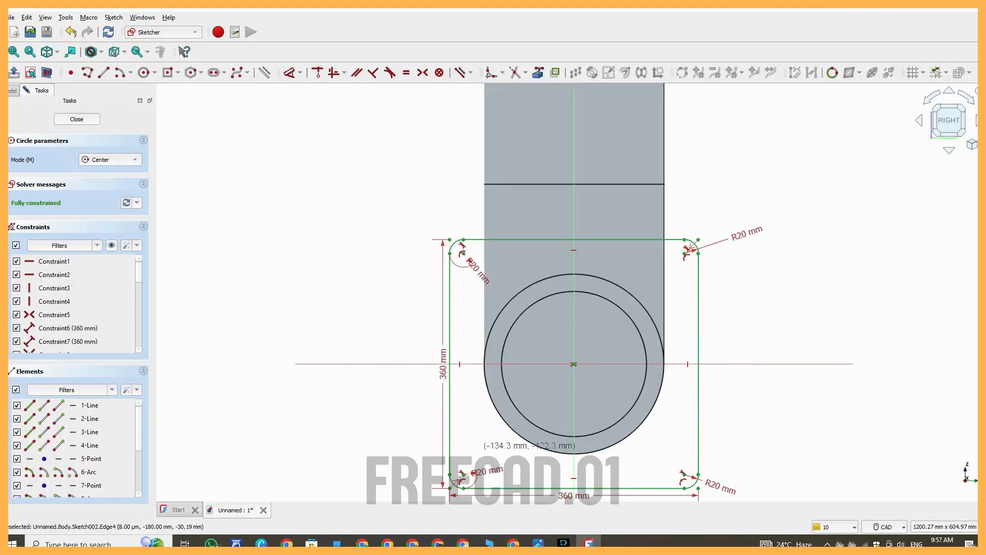
{"action": "left_click", "coordinate": [476, 461]}
Look up the bolt hole diameters in the reference drawing, and set the lower-left circle's diameter to 30 mm
{"action": "key", "text": "alt+Tab"}
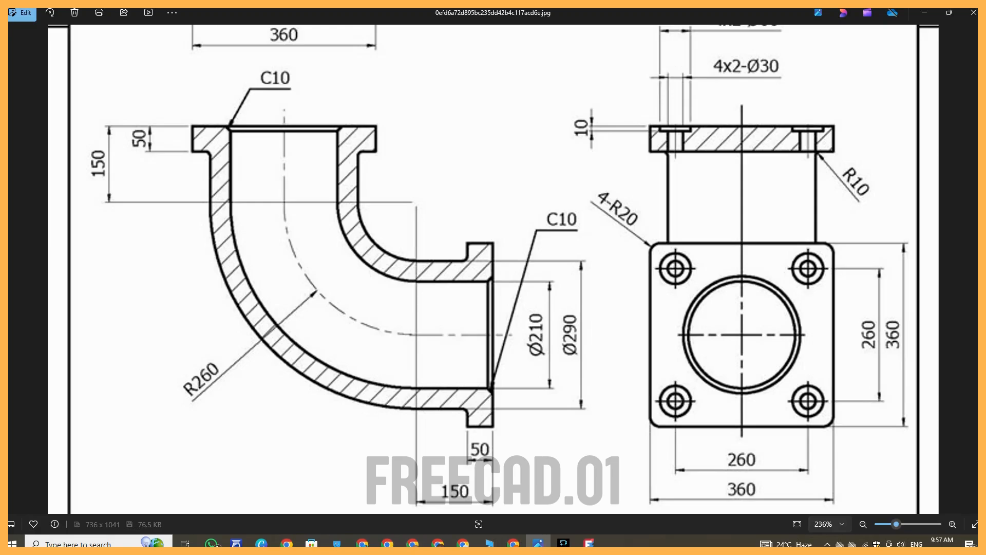
{"action": "scroll", "coordinate": [493, 87], "scroll_direction": "down", "scroll_amount": 2}
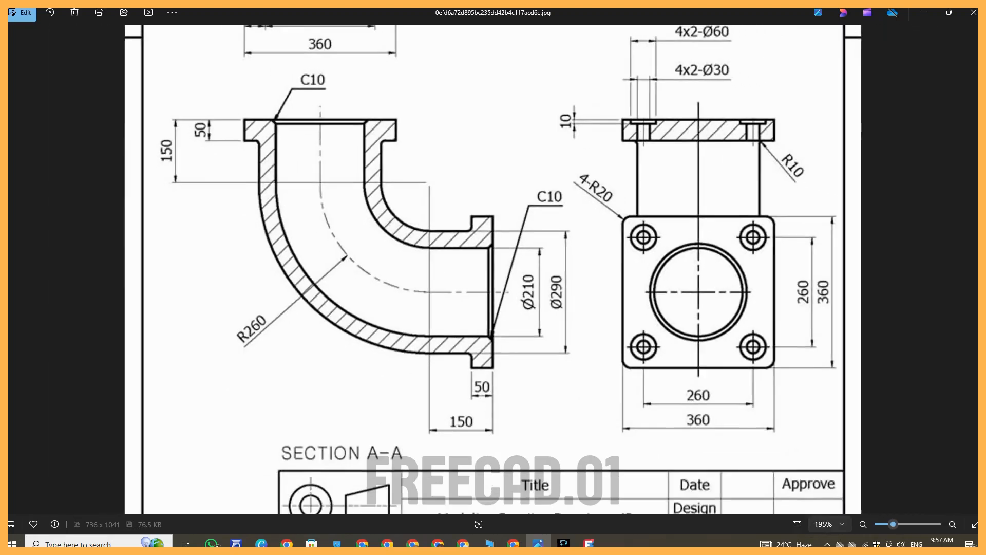
{"action": "left_click_drag", "start_coordinate": [493, 88], "coordinate": [493, 168]}
{"action": "scroll", "coordinate": [493, 167], "scroll_direction": "up", "scroll_amount": 1}
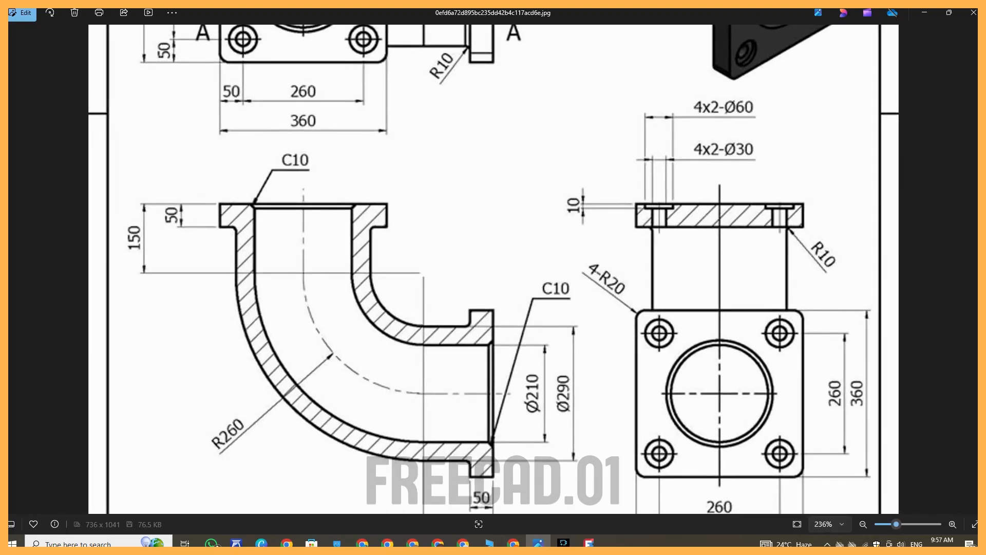
{"action": "scroll", "coordinate": [491, 226], "scroll_direction": "up", "scroll_amount": 1}
{"action": "key", "text": "alt+Tab"}
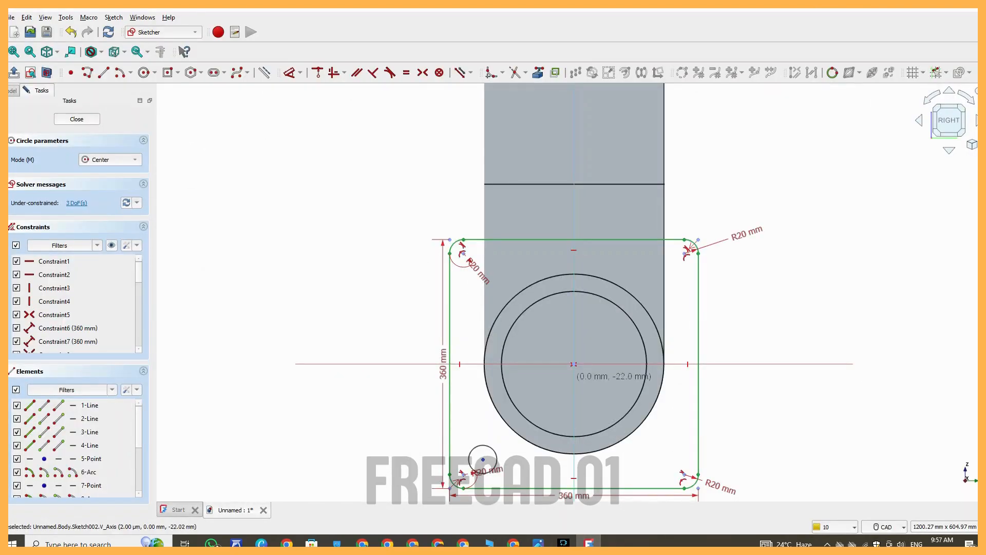
{"action": "key", "text": "Escape"}
{"action": "left_click", "coordinate": [497, 458]}
{"action": "left_click", "coordinate": [654, 464]}
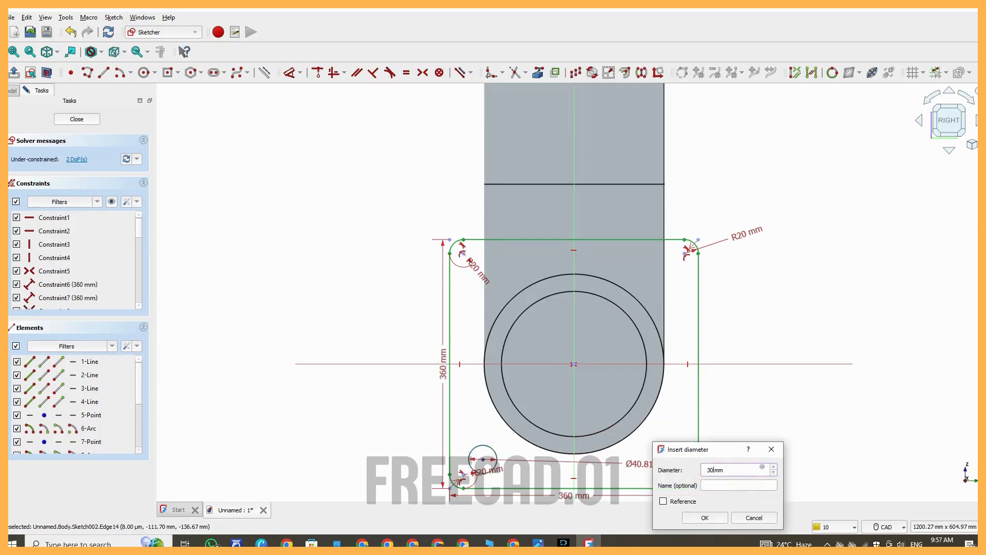
{"action": "key", "text": "Return"}
Try to add a vertical distance constraint between the bolt hole circle's center and the sketch origin
{"action": "left_click", "coordinate": [492, 461]}
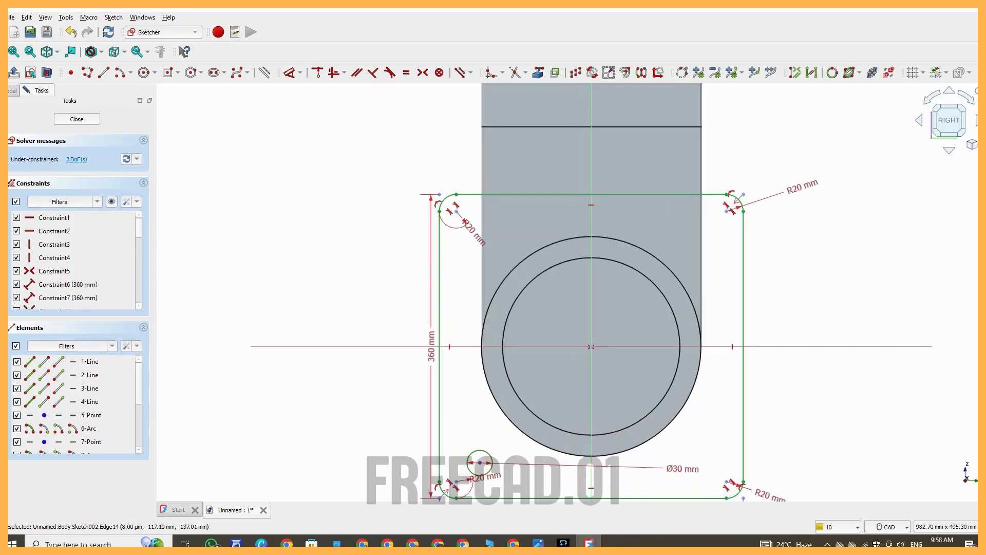
{"action": "left_click", "coordinate": [300, 73]}
{"action": "left_click", "coordinate": [303, 113]}
{"action": "scroll", "coordinate": [531, 348], "scroll_direction": "up", "scroll_amount": 3}
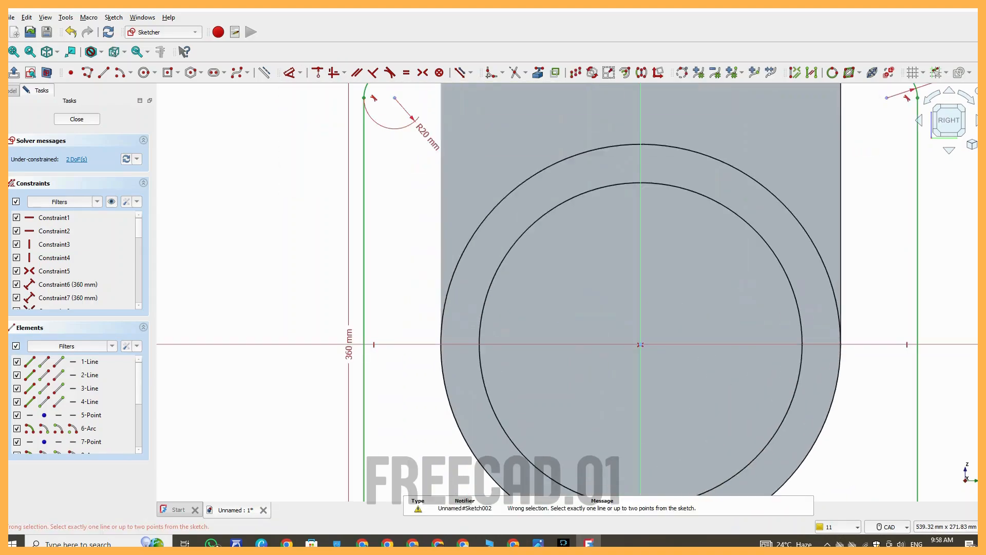
{"action": "left_click", "coordinate": [640, 345]}
{"action": "scroll", "coordinate": [585, 354], "scroll_direction": "down", "scroll_amount": 3}
{"action": "middle_click_drag", "start_coordinate": [585, 360], "coordinate": [590, 233]}
{"action": "scroll", "coordinate": [506, 325], "scroll_direction": "up", "scroll_amount": 4}
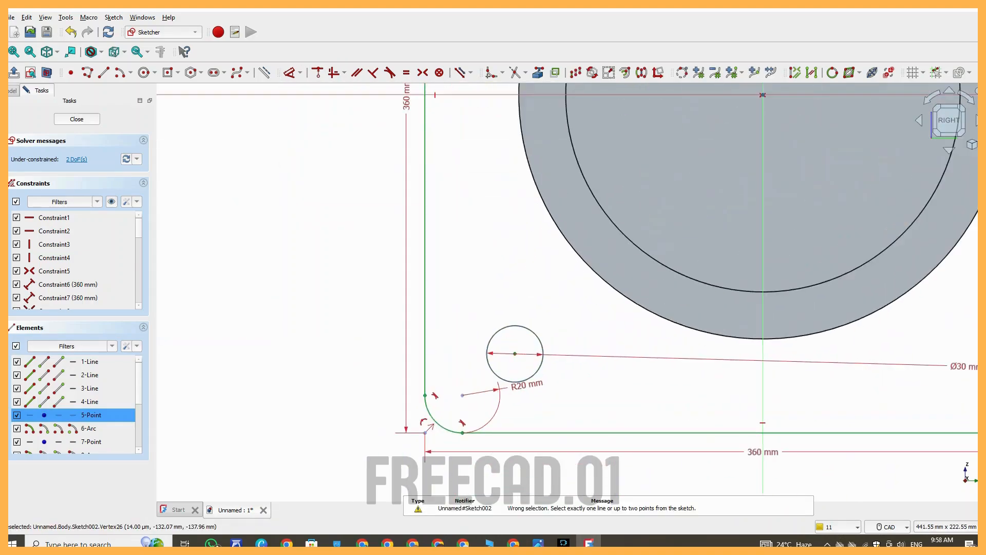
{"action": "scroll", "coordinate": [514, 353], "scroll_direction": "down", "scroll_amount": 5}
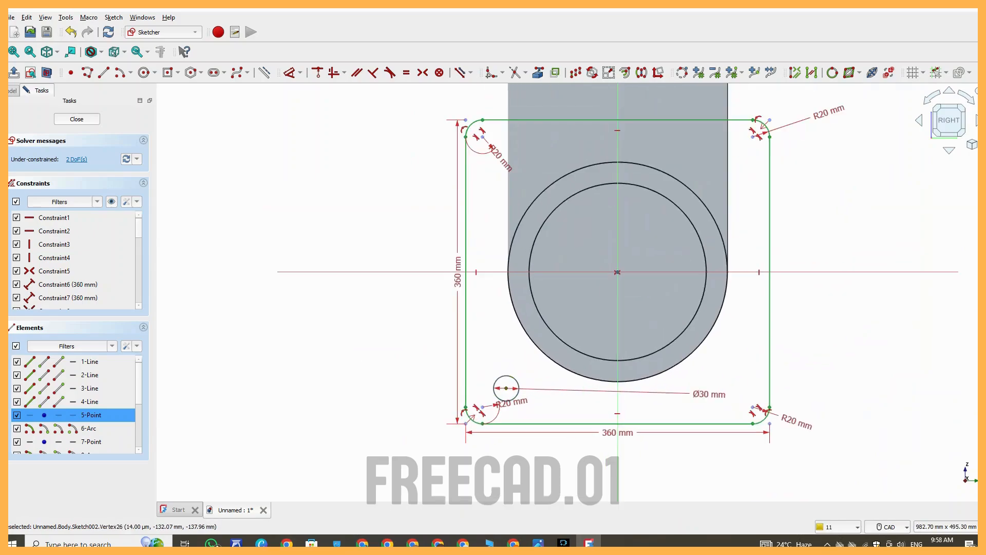
{"action": "left_click", "coordinate": [300, 73]}
{"action": "left_click", "coordinate": [323, 114]}
{"action": "scroll", "coordinate": [569, 397], "scroll_direction": "up", "scroll_amount": 2}
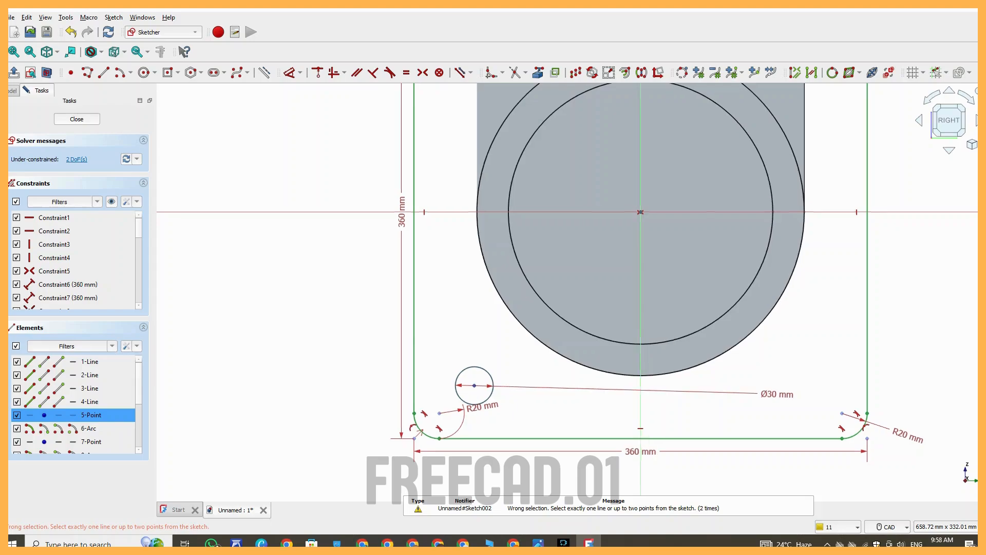
{"action": "scroll", "coordinate": [641, 211], "scroll_direction": "up", "scroll_amount": 5}
{"action": "scroll", "coordinate": [554, 273], "scroll_direction": "down", "scroll_amount": 6}
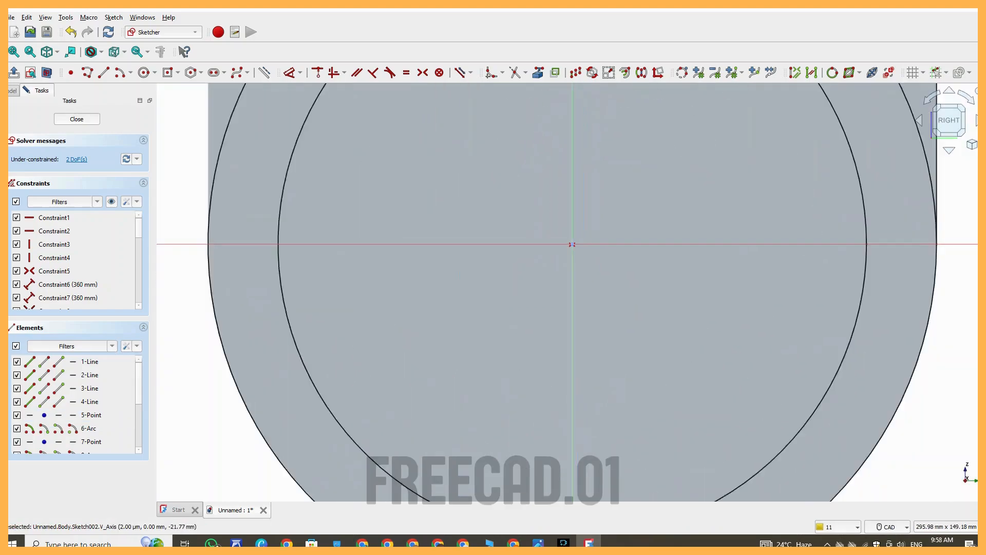
{"action": "scroll", "coordinate": [454, 400], "scroll_direction": "up", "scroll_amount": 2}
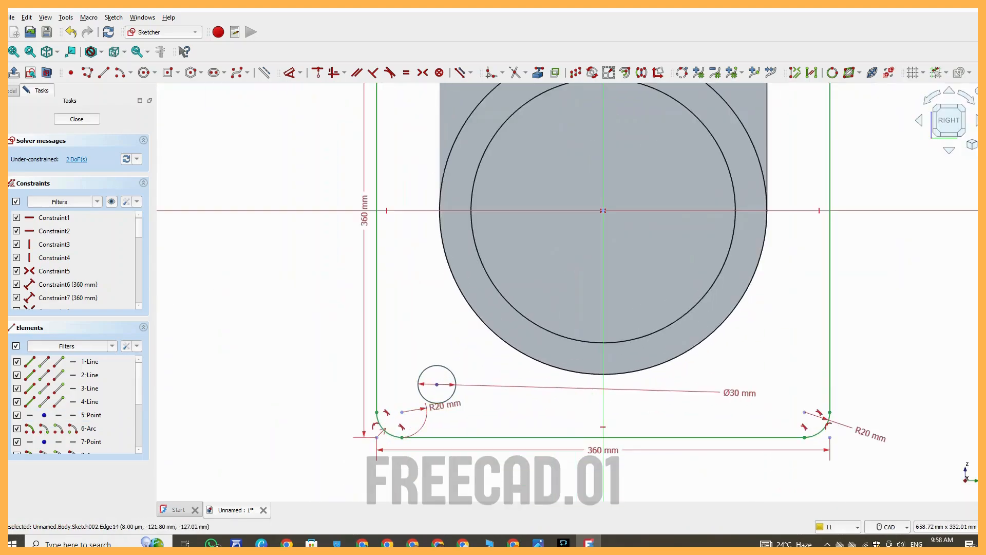
{"action": "left_click", "coordinate": [300, 72]}
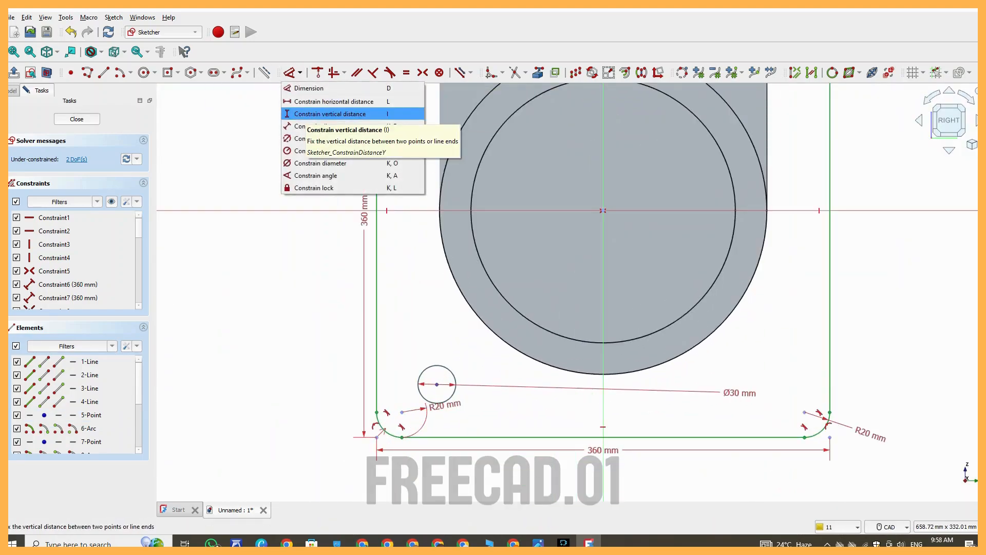
{"action": "left_click", "coordinate": [304, 114]}
{"action": "left_click", "coordinate": [289, 72]}
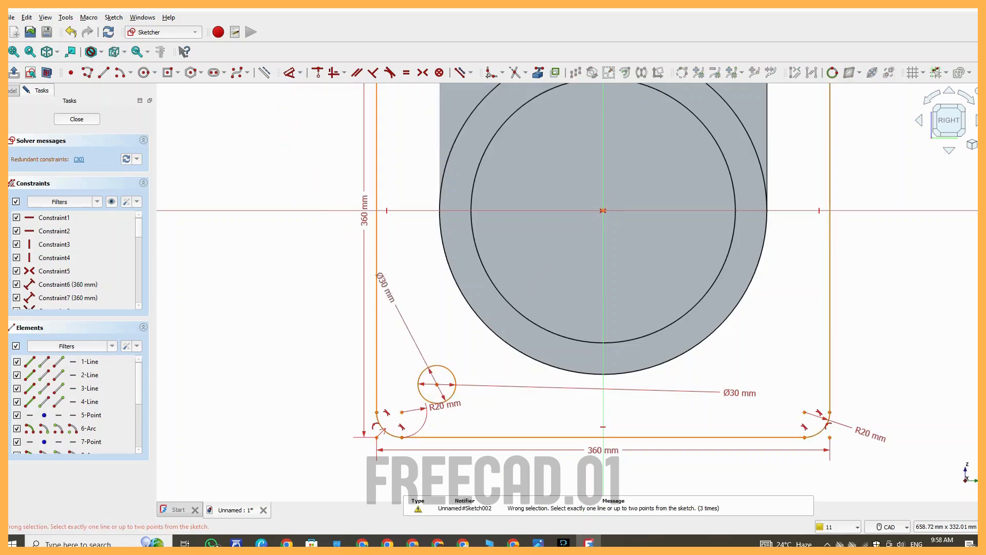
Set the vertical distance between the bolt hole circle's center and the sketch origin to 130 mm
{"action": "left_click", "coordinate": [300, 73]}
{"action": "left_click", "coordinate": [304, 114]}
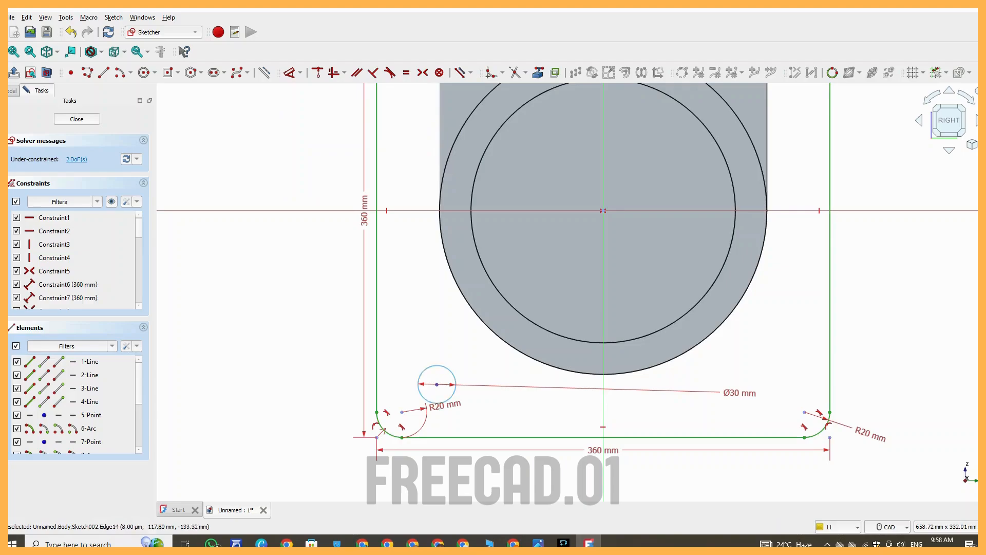
{"action": "left_click", "coordinate": [603, 211]}
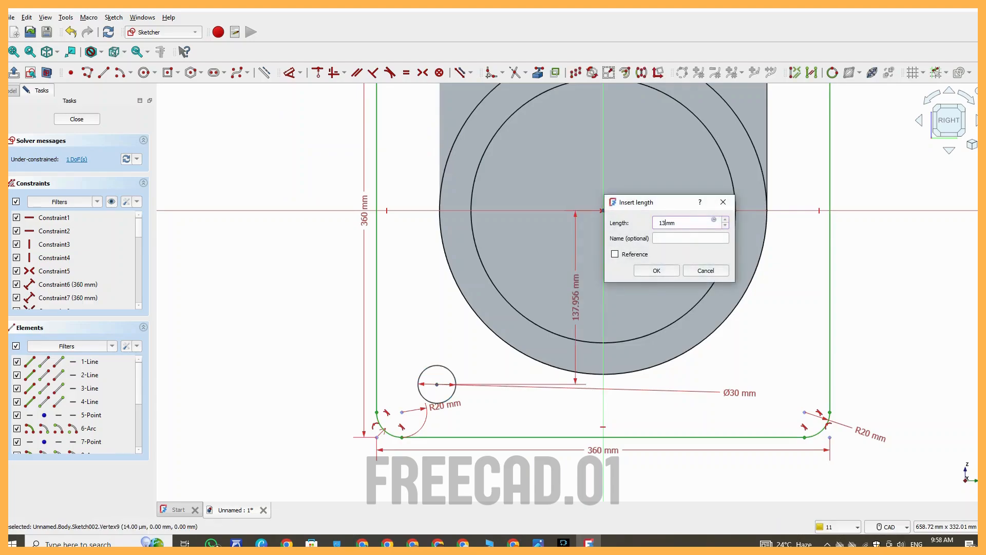
{"action": "key", "text": "Return"}
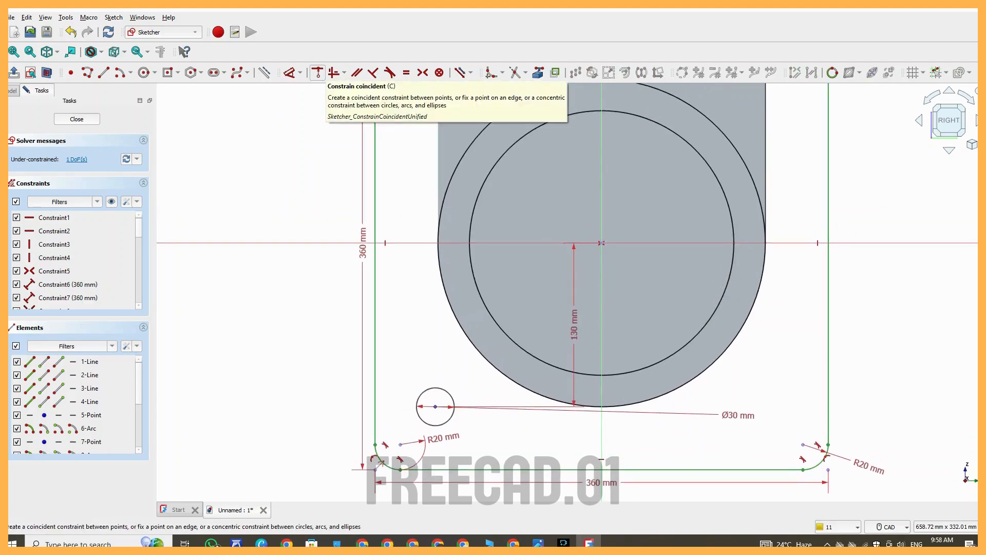
Set the horizontal distance between the sketch origin and the bolt hole circle's center to 130 mm
{"action": "left_click", "coordinate": [300, 73]}
{"action": "left_click", "coordinate": [304, 101]}
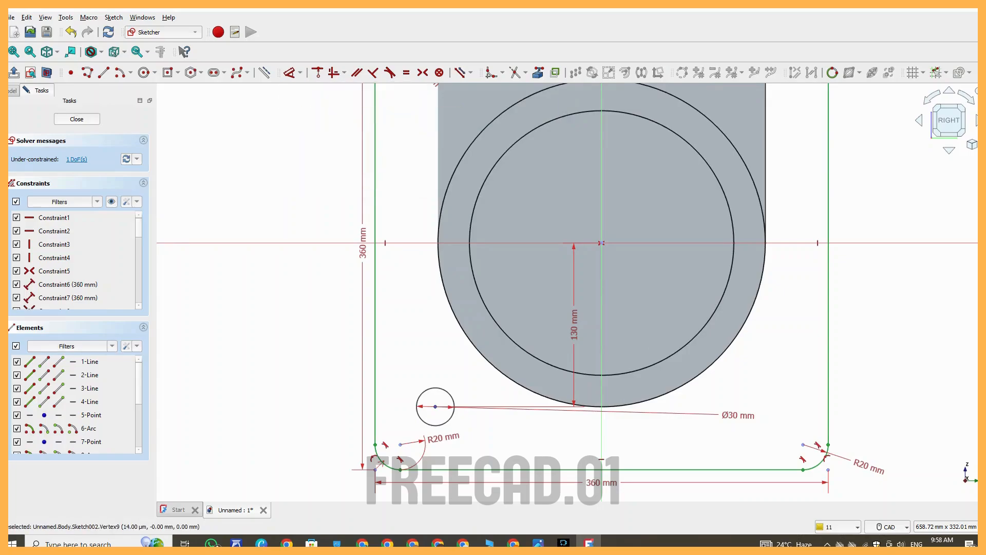
{"action": "left_click", "coordinate": [602, 243]}
{"action": "left_click", "coordinate": [435, 406]}
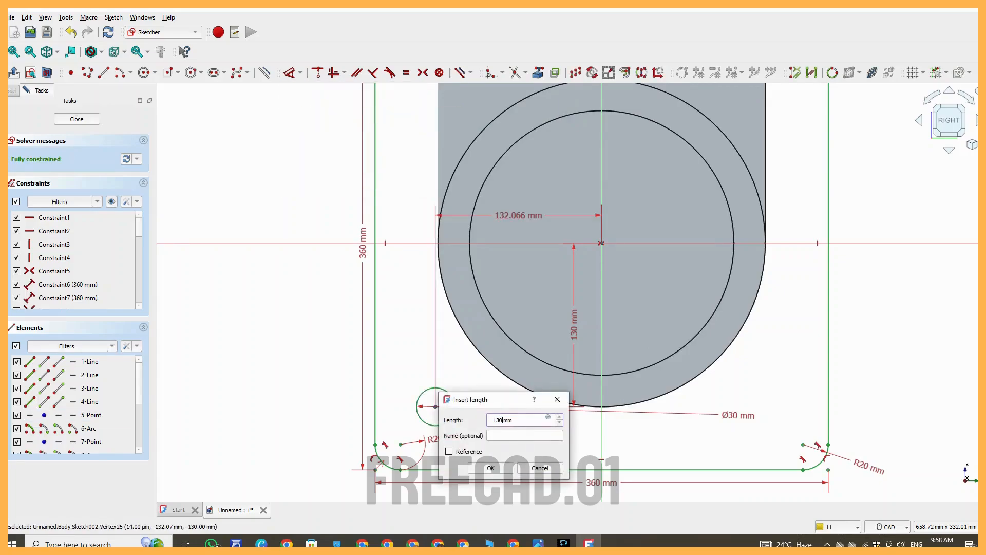
{"action": "key", "text": "Return"}
Mirror the lower-left 30 mm circle across the sketch's horizontal axis
{"action": "left_click", "coordinate": [456, 405]}
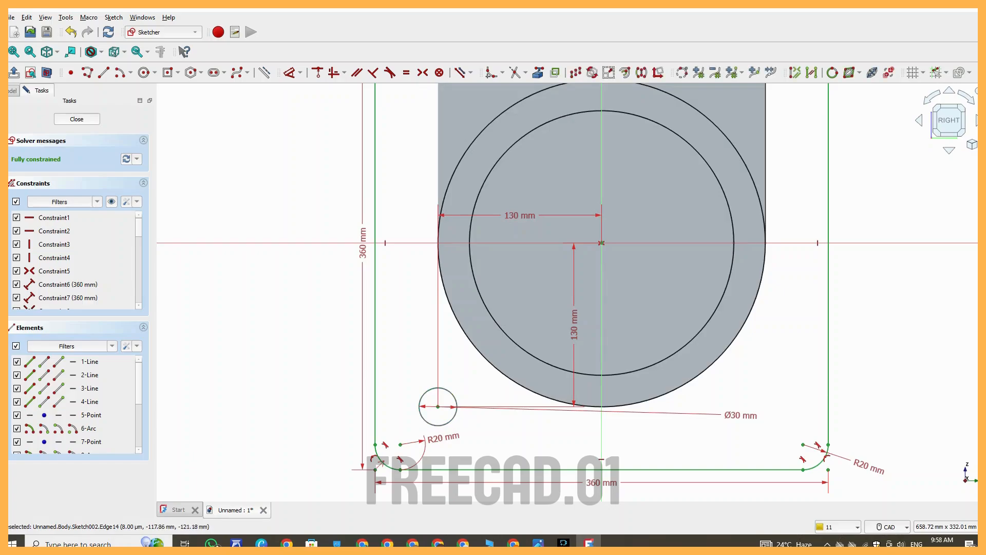
{"action": "left_click", "coordinate": [641, 72]}
{"action": "left_click", "coordinate": [402, 243]}
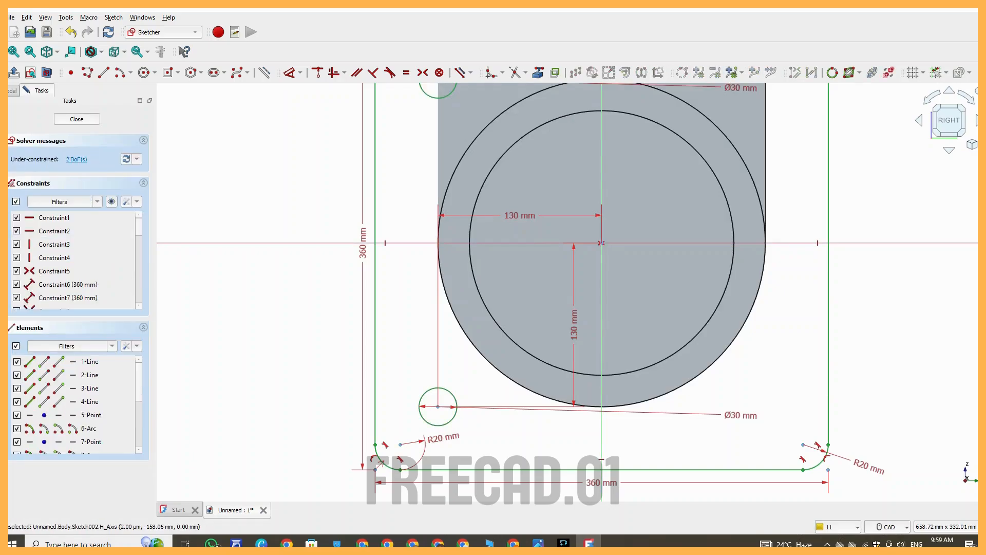
Mirror the two left 30 mm bolt hole circles across the sketch's vertical axis
{"action": "scroll", "coordinate": [400, 322], "scroll_direction": "down", "scroll_amount": 3}
{"action": "scroll", "coordinate": [401, 311], "scroll_direction": "up", "scroll_amount": 2}
{"action": "right_click", "coordinate": [405, 294]}
{"action": "key", "text": "Escape"}
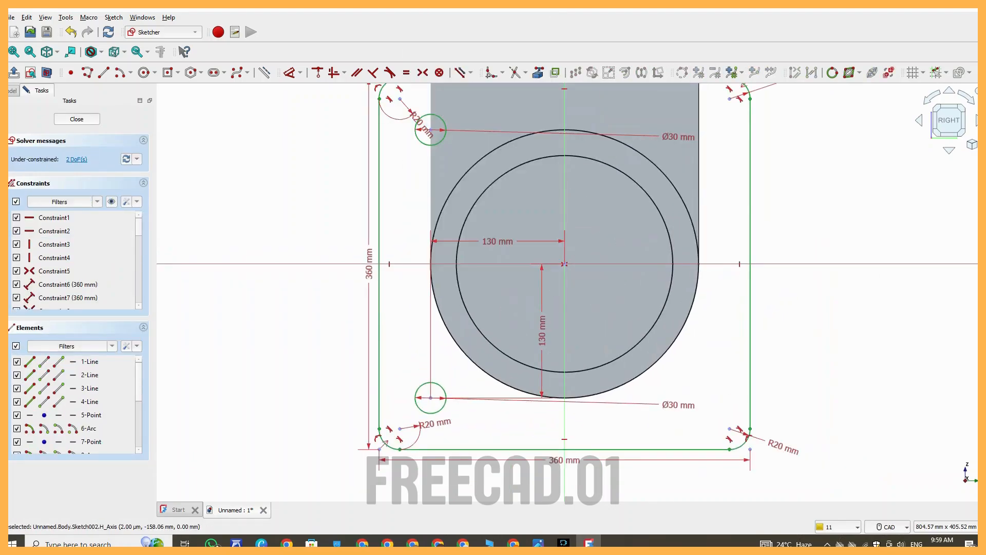
{"action": "left_click", "coordinate": [429, 146]}
{"action": "left_click", "coordinate": [444, 390]}
{"action": "left_click", "coordinate": [641, 72]}
{"action": "left_click", "coordinate": [564, 413]}
{"action": "scroll", "coordinate": [655, 413], "scroll_direction": "down", "scroll_amount": 3}
{"action": "middle_click_drag", "start_coordinate": [655, 412], "coordinate": [645, 428]}
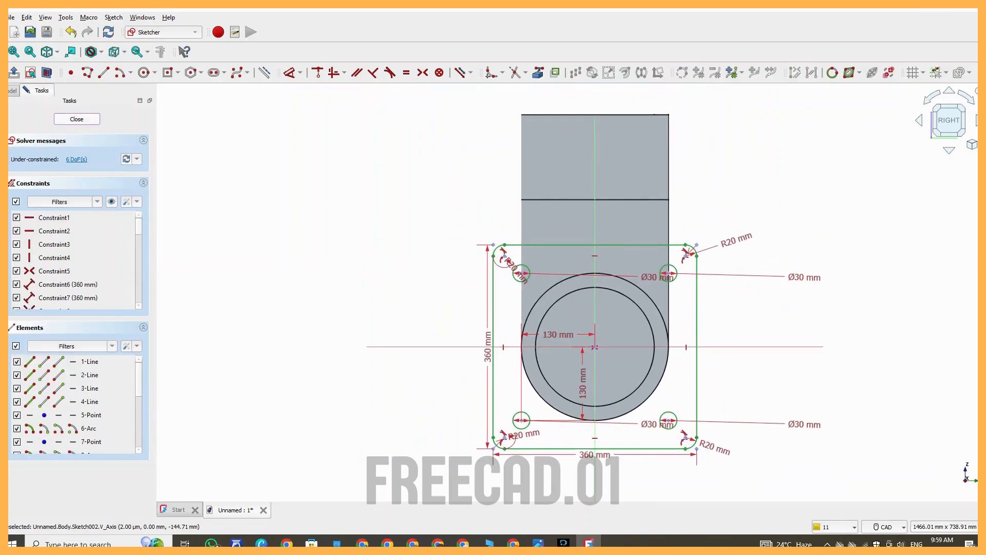
Close the flange sketch and pad it 50 mm, checking the flange thickness in the reference drawing
{"action": "key", "text": "Escape"}
{"action": "scroll", "coordinate": [385, 293], "scroll_direction": "down", "scroll_amount": 2}
{"action": "scroll", "coordinate": [406, 192], "scroll_direction": "down", "scroll_amount": 1}
{"action": "mouse_move", "coordinate": [426, 317]}
{"action": "middle_mouse_down"}
{"action": "mouse_move", "coordinate": [407, 192]}
{"action": "mouse_move", "coordinate": [462, 308]}
{"action": "middle_mouse_up"}
{"action": "scroll", "coordinate": [462, 308], "scroll_direction": "down", "scroll_amount": 1}
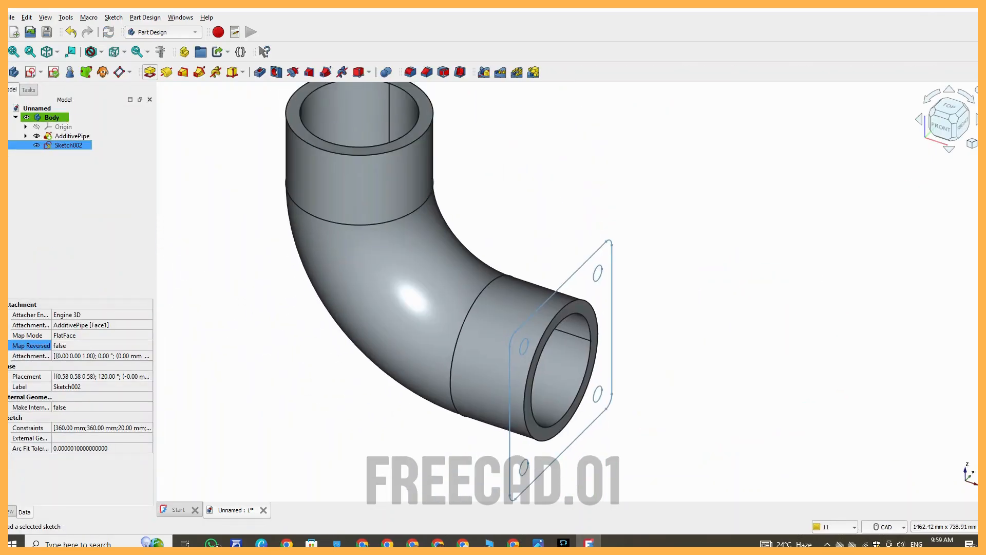
{"action": "left_click", "coordinate": [149, 72]}
{"action": "left_click", "coordinate": [537, 543]}
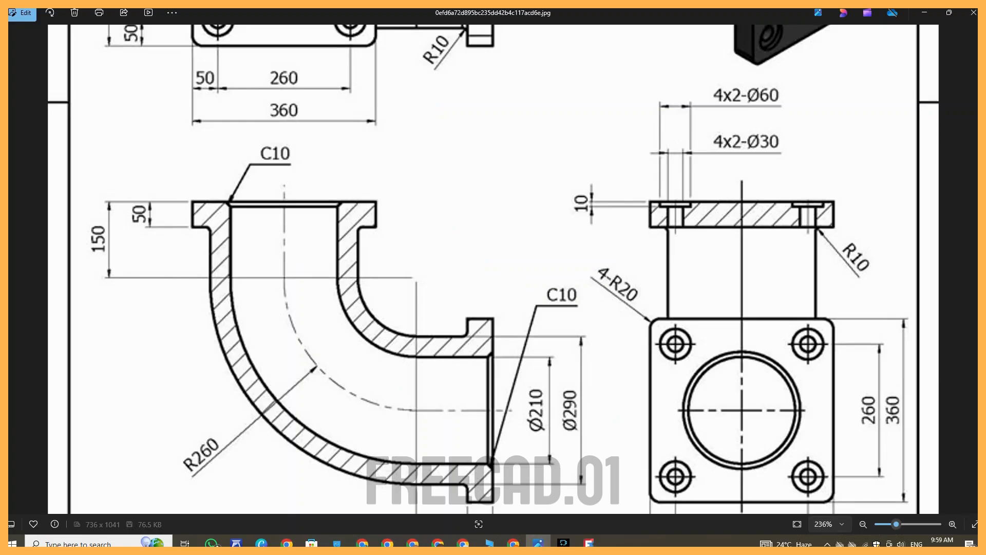
{"action": "left_click", "coordinate": [589, 543]}
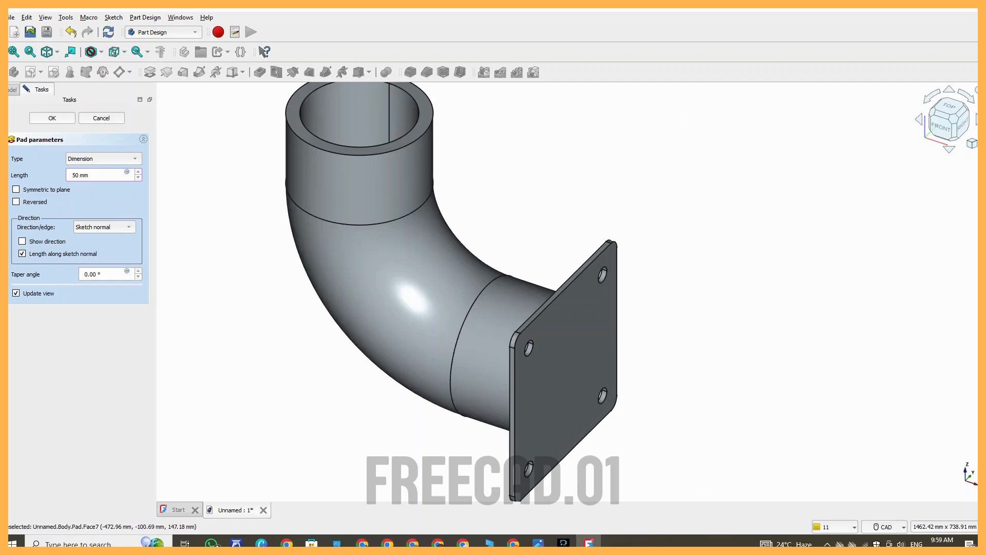
{"action": "key", "text": "Return"}
Create a new sketch on the ring-shaped face at the pipe's upper end
{"action": "scroll", "coordinate": [190, 239], "scroll_direction": "down", "scroll_amount": 2}
{"action": "middle_click_drag", "start_coordinate": [274, 133], "coordinate": [370, 238]}
{"action": "scroll", "coordinate": [370, 238], "scroll_direction": "up", "scroll_amount": 2}
{"action": "scroll", "coordinate": [481, 240], "scroll_direction": "up", "scroll_amount": 5}
{"action": "left_click", "coordinate": [442, 249]}
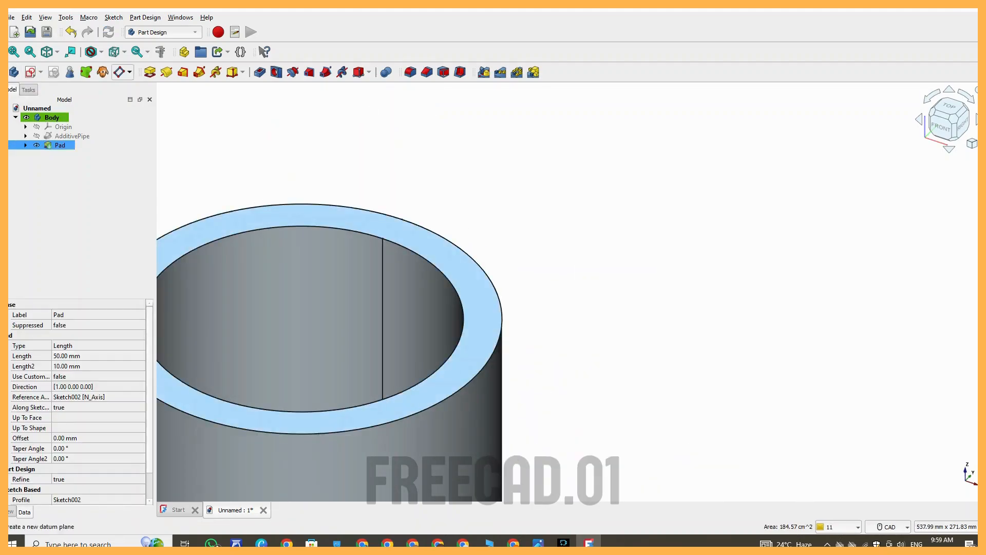
{"action": "left_click", "coordinate": [30, 72]}
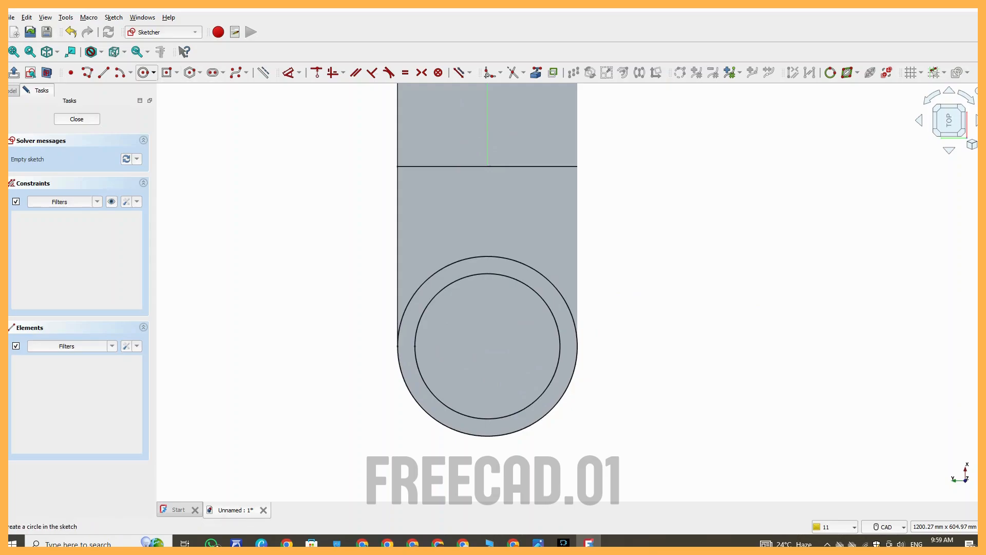
Project the inner circular edge of the pipe's end into the sketch as external geometry
{"action": "left_click", "coordinate": [536, 72]}
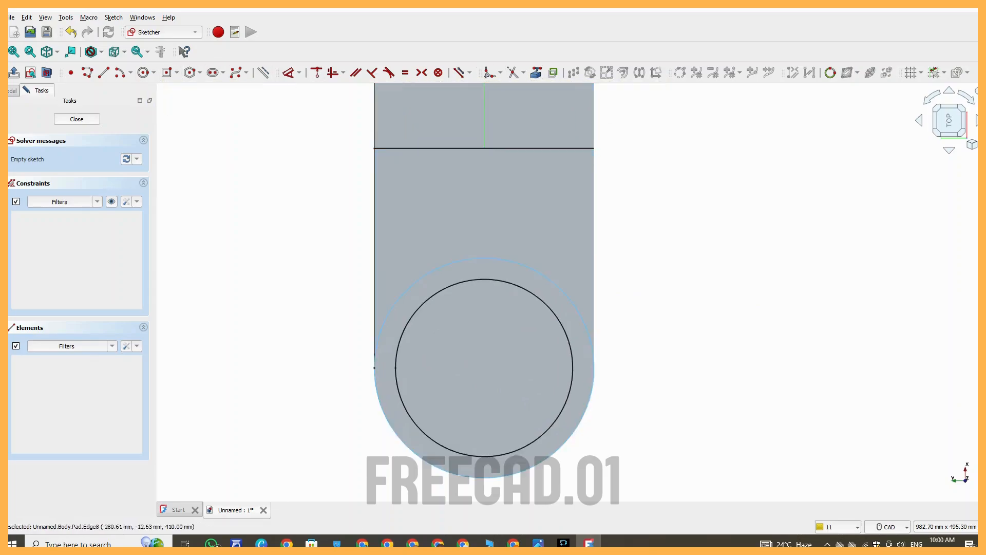
{"action": "left_click", "coordinate": [554, 319]}
{"action": "scroll", "coordinate": [575, 310], "scroll_direction": "down", "scroll_amount": 2}
{"action": "middle_click_drag", "start_coordinate": [575, 310], "coordinate": [564, 313]}
Draw a centered rectangle about 353 by 348 mm around the center of the projected bore circle
{"action": "left_click", "coordinate": [167, 72]}
{"action": "scroll", "coordinate": [542, 336], "scroll_direction": "up", "scroll_amount": 2}
{"action": "left_click", "coordinate": [486, 336]}
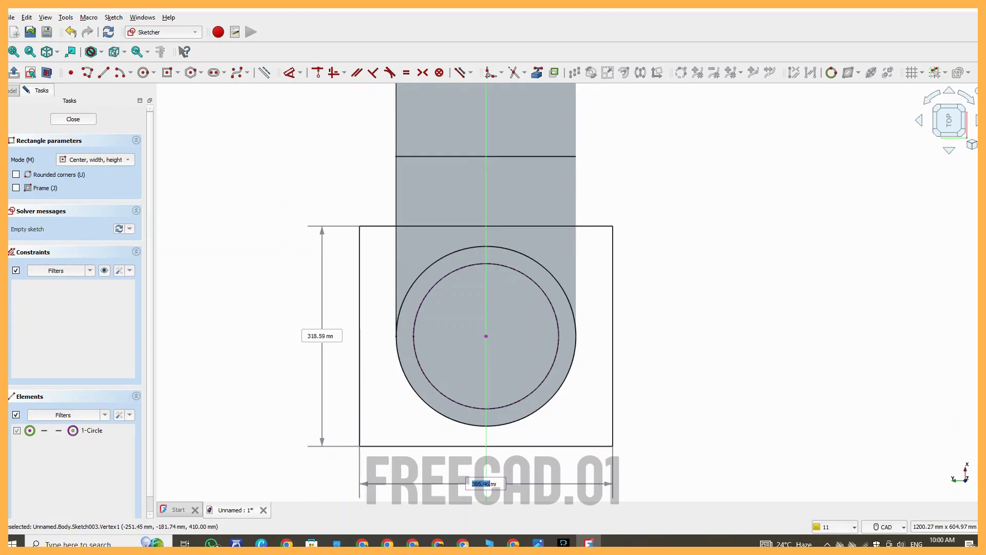
{"action": "left_click", "coordinate": [608, 216]}
Set both the height and the width of the rectangle to 360 mm
{"action": "left_click", "coordinate": [289, 73]}
{"action": "left_click", "coordinate": [608, 281]}
{"action": "left_click", "coordinate": [716, 287]}
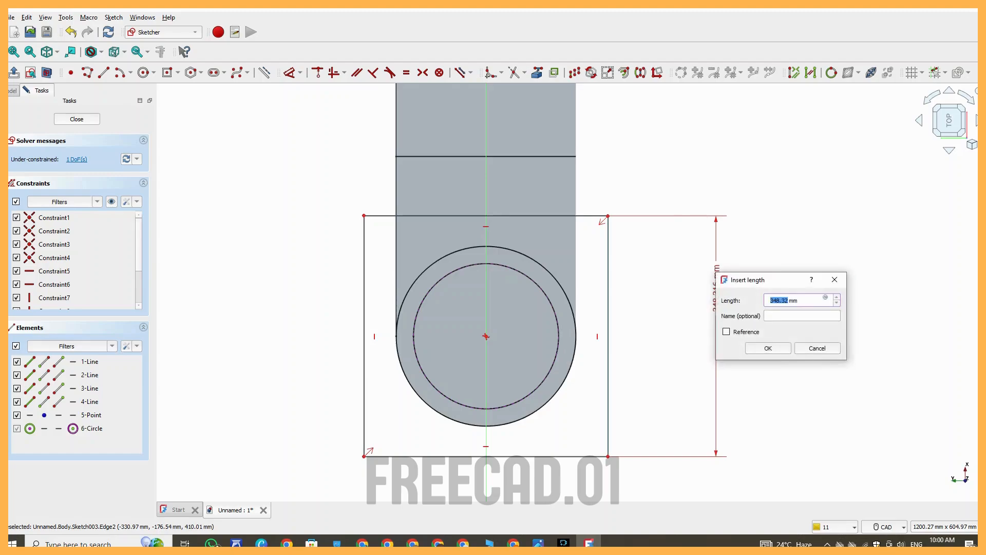
{"action": "key", "text": "Return"}
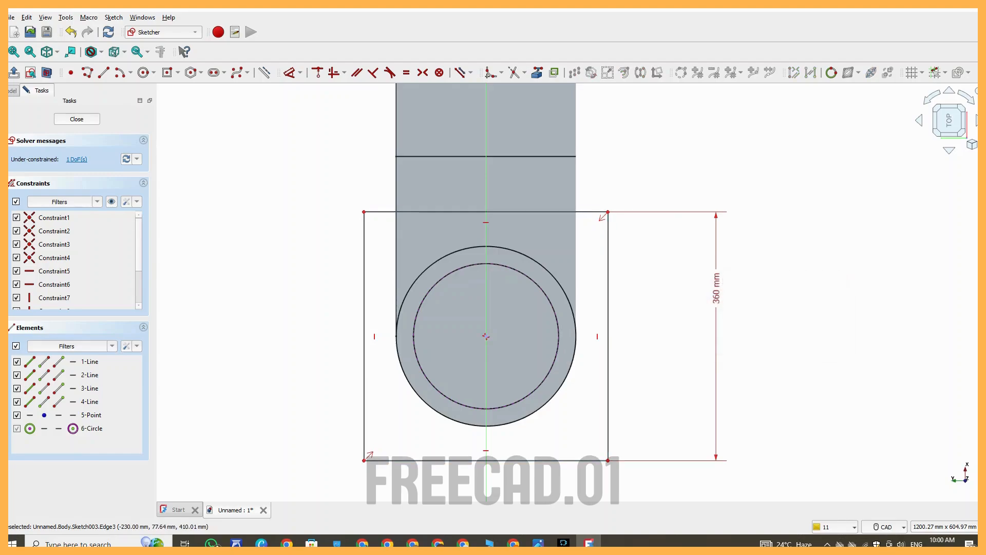
{"action": "left_click", "coordinate": [515, 212]}
{"action": "left_click", "coordinate": [555, 135]}
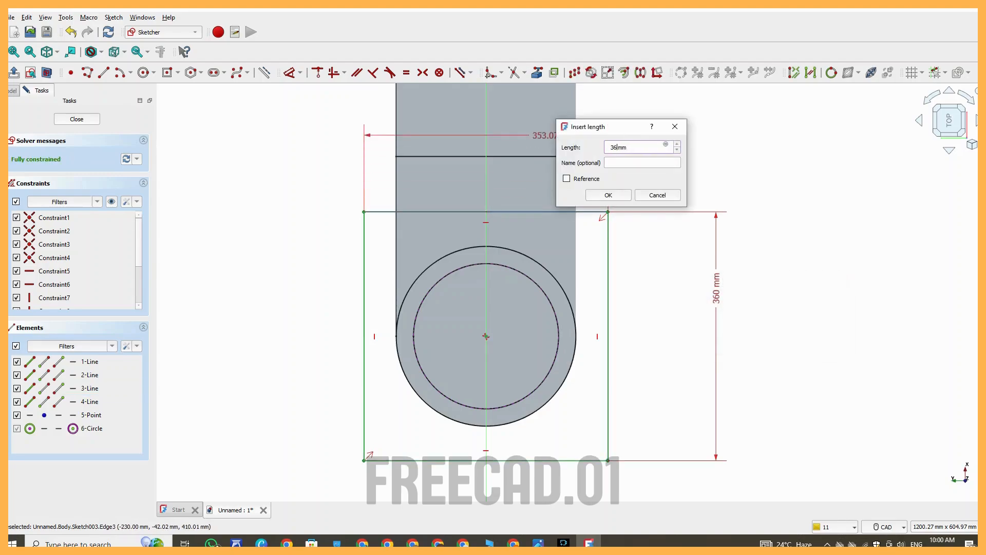
{"action": "key", "text": "Return"}
Fillet the two upper corners of the 360 mm square, on the side of the existing flange
{"action": "scroll", "coordinate": [749, 243], "scroll_direction": "down", "scroll_amount": 2}
{"action": "middle_click_drag", "start_coordinate": [749, 244], "coordinate": [625, 347]}
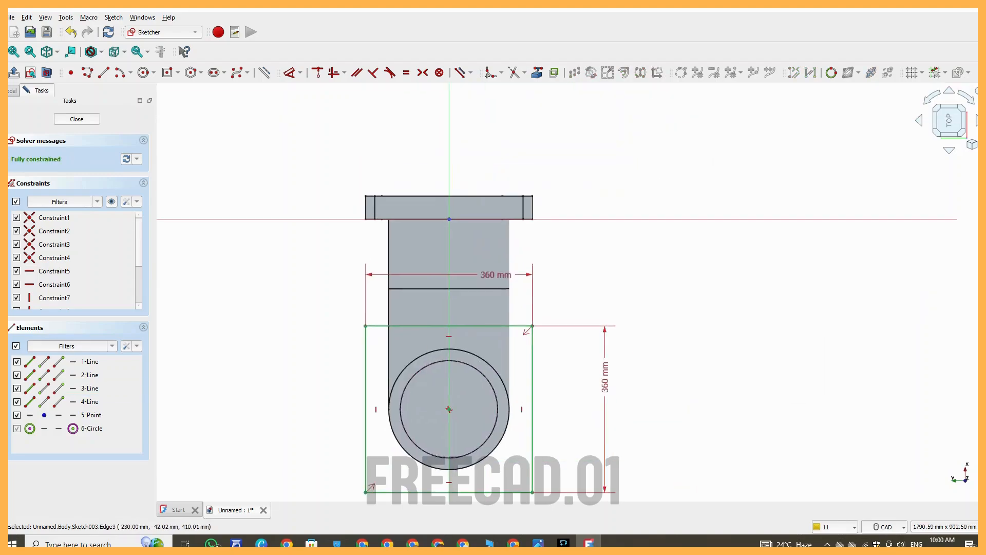
{"action": "left_click", "coordinate": [490, 72]}
{"action": "scroll", "coordinate": [383, 307], "scroll_direction": "up", "scroll_amount": 3}
{"action": "left_click", "coordinate": [370, 340]}
{"action": "left_click", "coordinate": [351, 359]}
{"action": "left_click", "coordinate": [632, 341]}
{"action": "scroll", "coordinate": [643, 358], "scroll_direction": "down", "scroll_amount": 3}
{"action": "middle_click_drag", "start_coordinate": [643, 358], "coordinate": [635, 210]}
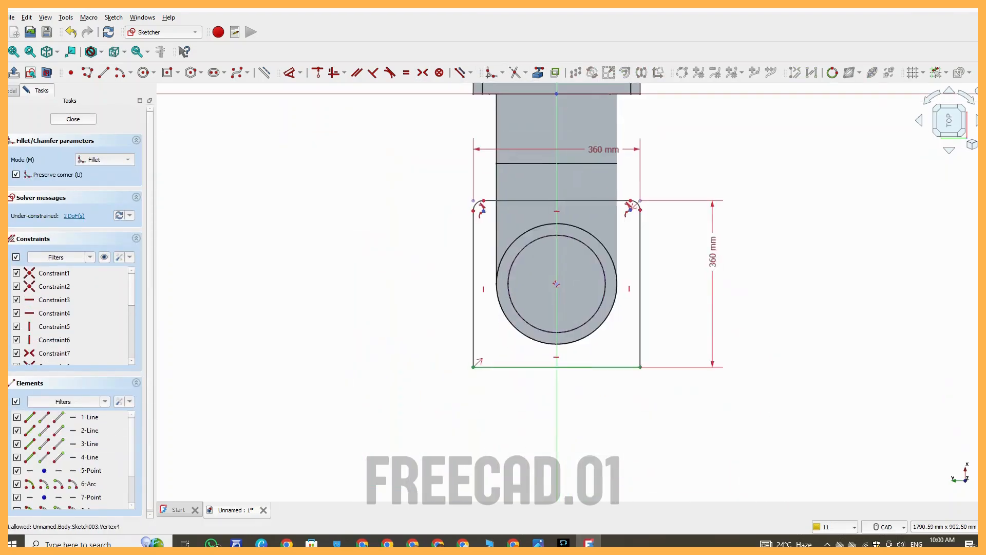
Fillet the two lower corners of the 360 mm square
{"action": "scroll", "coordinate": [670, 338], "scroll_direction": "up", "scroll_amount": 2}
{"action": "left_click", "coordinate": [606, 380]}
{"action": "left_click", "coordinate": [624, 362]}
{"action": "left_click", "coordinate": [376, 366]}
{"action": "left_click", "coordinate": [391, 380]}
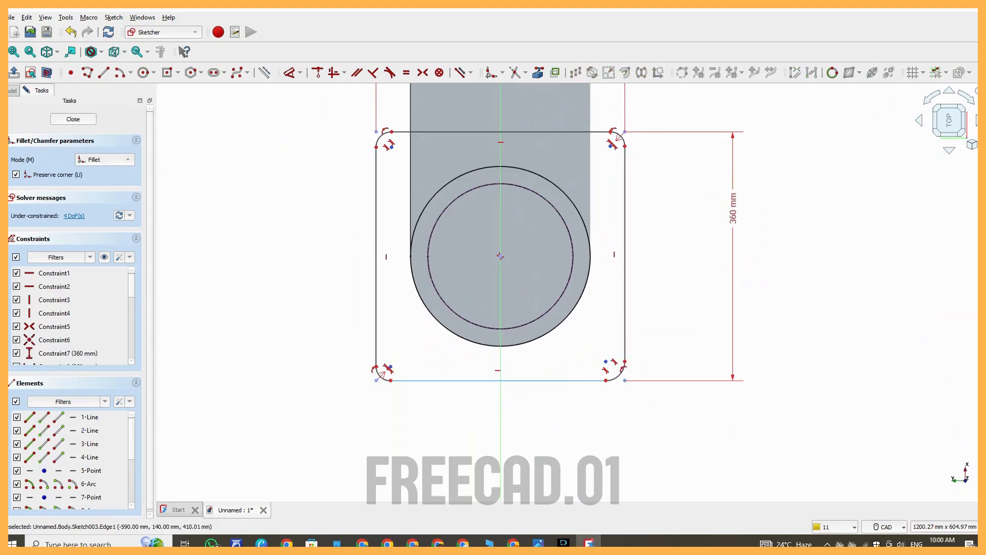
Set the radius of the square's two upper corner fillets to 20 mm
{"action": "scroll", "coordinate": [421, 462], "scroll_direction": "down", "scroll_amount": 3}
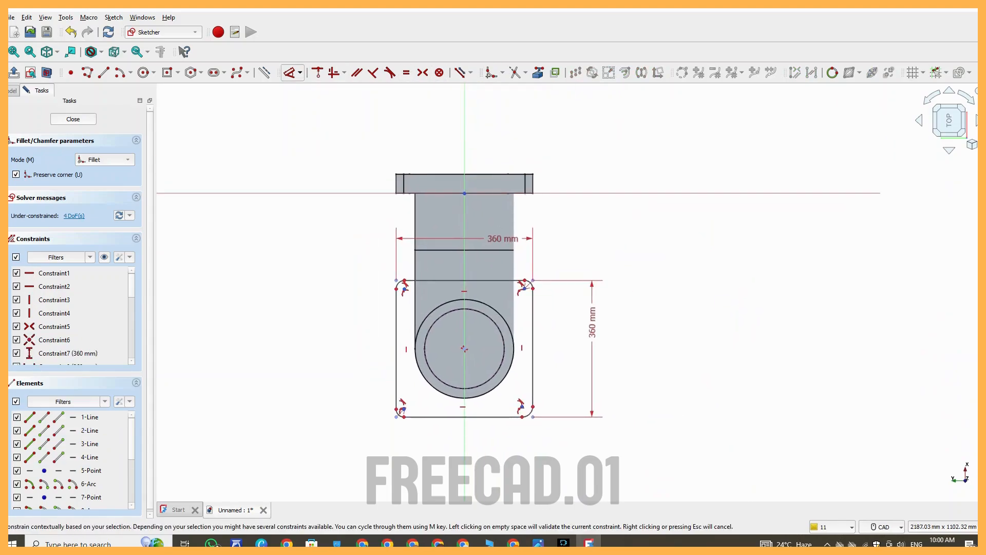
{"action": "left_click", "coordinate": [460, 73]}
{"action": "scroll", "coordinate": [427, 242], "scroll_direction": "up", "scroll_amount": 5}
{"action": "left_click", "coordinate": [352, 350]}
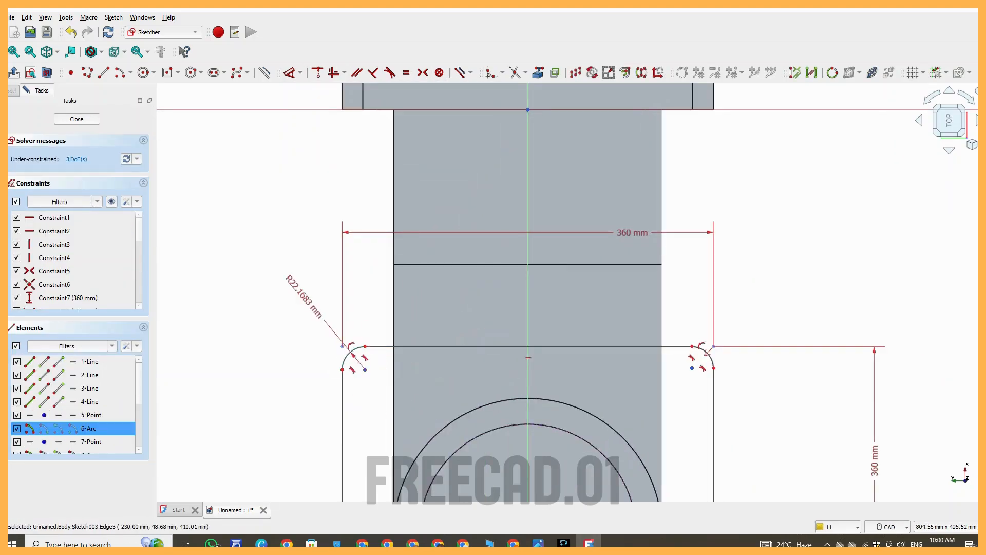
{"action": "left_click", "coordinate": [311, 305]}
{"action": "type", "text": "20"}
{"action": "key", "text": "Return"}
{"action": "left_click", "coordinate": [708, 352]}
{"action": "left_click", "coordinate": [760, 327]}
{"action": "type", "text": "20"}
{"action": "key", "text": "Return"}
Set the radius of the square's two lower corner fillets to 20 mm
{"action": "scroll", "coordinate": [805, 379], "scroll_direction": "down", "scroll_amount": 2}
{"action": "middle_click_drag", "start_coordinate": [804, 379], "coordinate": [722, 95]}
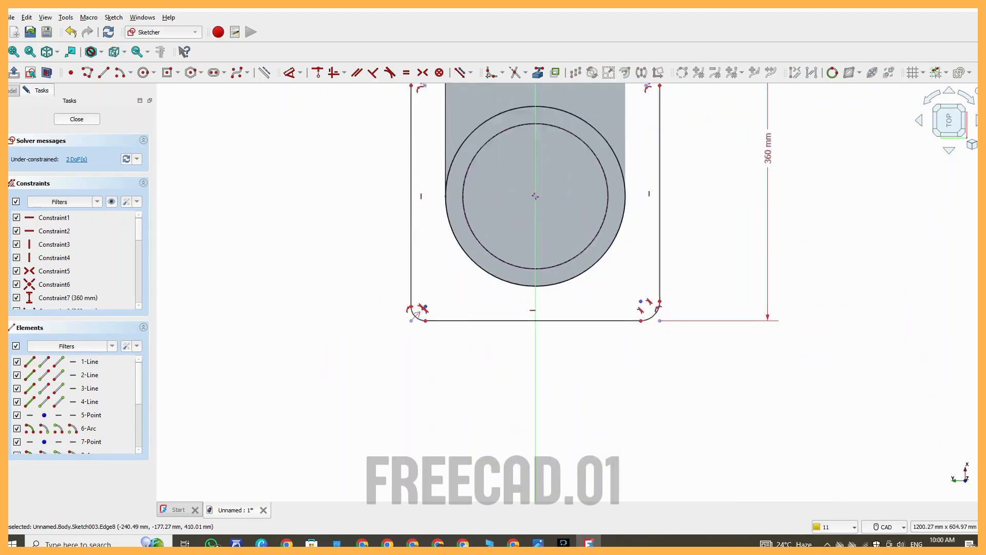
{"action": "scroll", "coordinate": [668, 317], "scroll_direction": "up", "scroll_amount": 3}
{"action": "left_click", "coordinate": [639, 316]}
{"action": "left_click", "coordinate": [684, 342]}
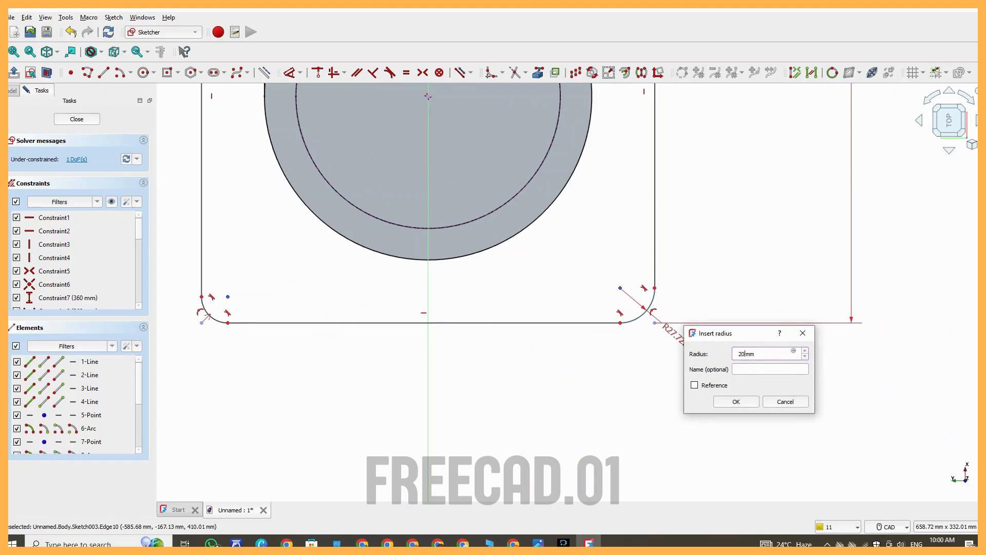
{"action": "key", "text": "Return"}
{"action": "middle_click_drag", "start_coordinate": [205, 321], "coordinate": [395, 341]}
{"action": "scroll", "coordinate": [395, 341], "scroll_direction": "up", "scroll_amount": 2}
{"action": "left_click", "coordinate": [404, 336]}
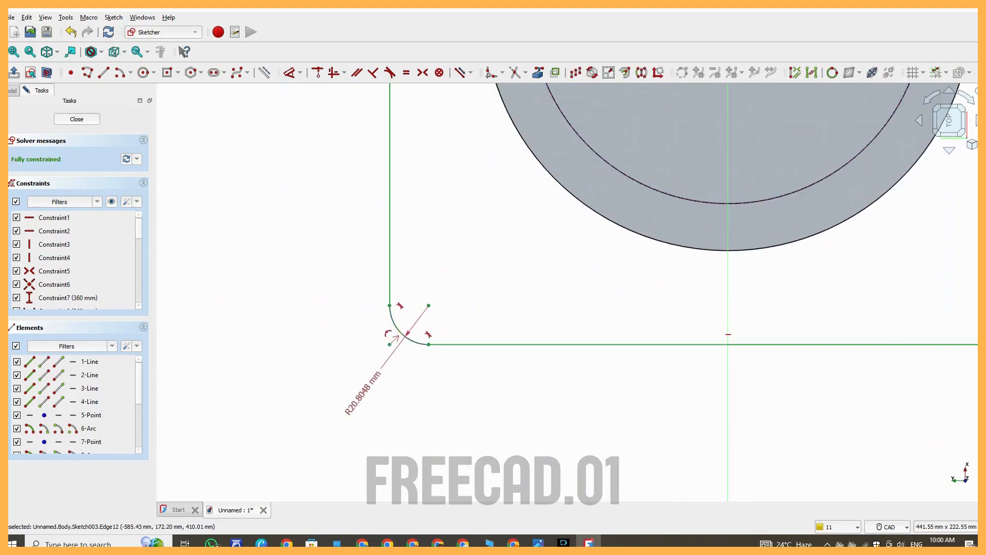
{"action": "left_click", "coordinate": [364, 393]}
{"action": "key", "text": "Return"}
{"action": "scroll", "coordinate": [539, 409], "scroll_direction": "down", "scroll_amount": 7}
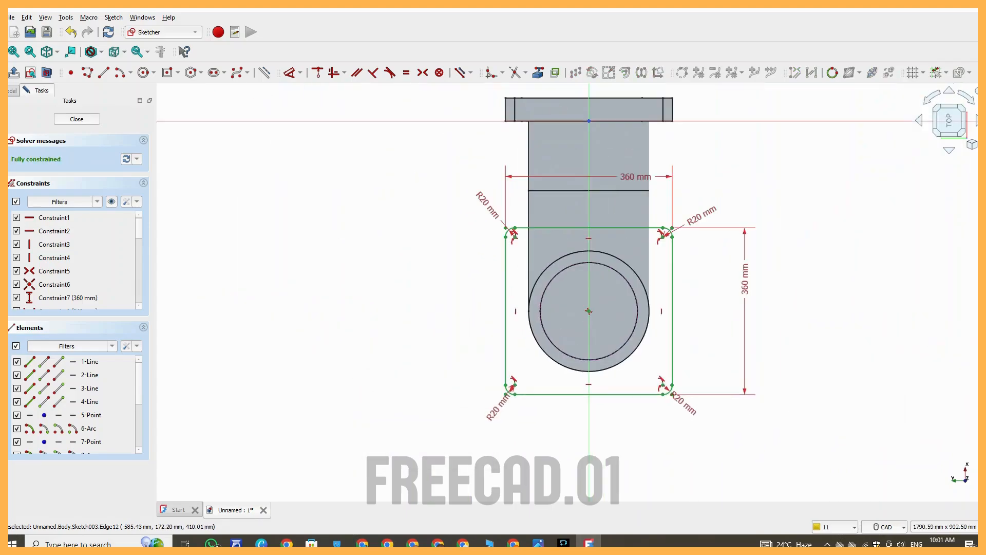
Draw a bolt hole circle about 37 mm in diameter just inside the square's upper-left corner
{"action": "middle_click_drag", "start_coordinate": [508, 393], "coordinate": [428, 439]}
{"action": "scroll", "coordinate": [429, 440], "scroll_direction": "up", "scroll_amount": 1}
{"action": "left_click", "coordinate": [144, 72]}
{"action": "scroll", "coordinate": [411, 249], "scroll_direction": "up", "scroll_amount": 2}
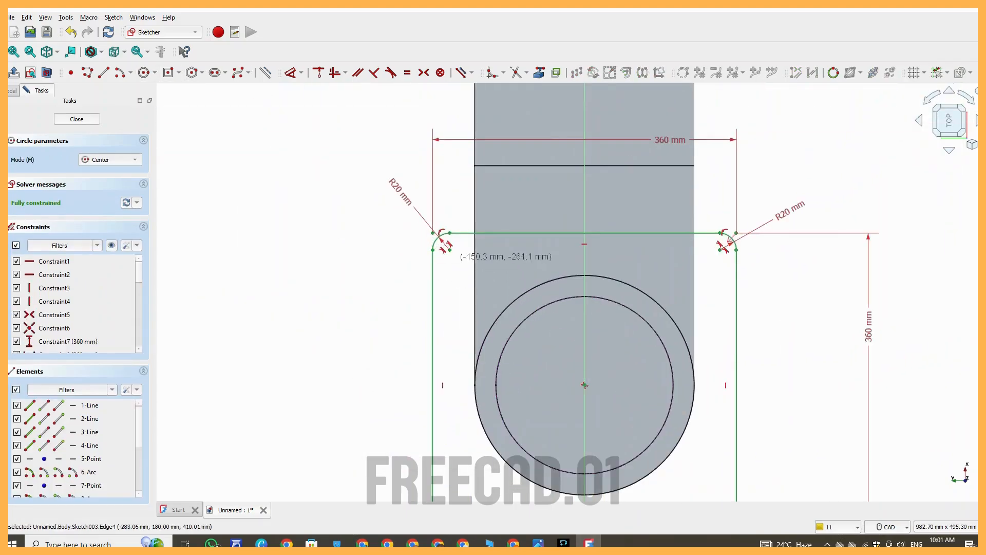
{"action": "left_click", "coordinate": [465, 266]}
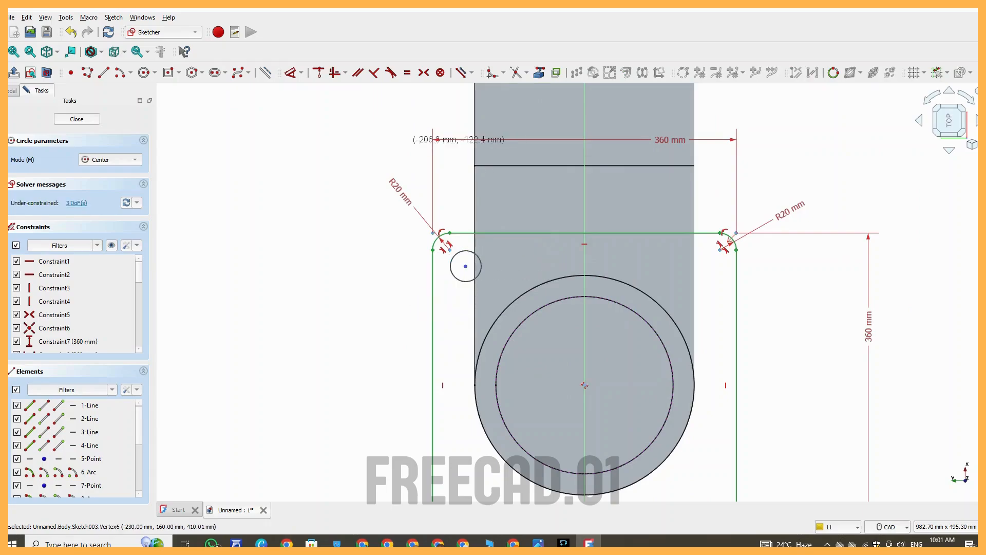
{"action": "left_click", "coordinate": [477, 278]}
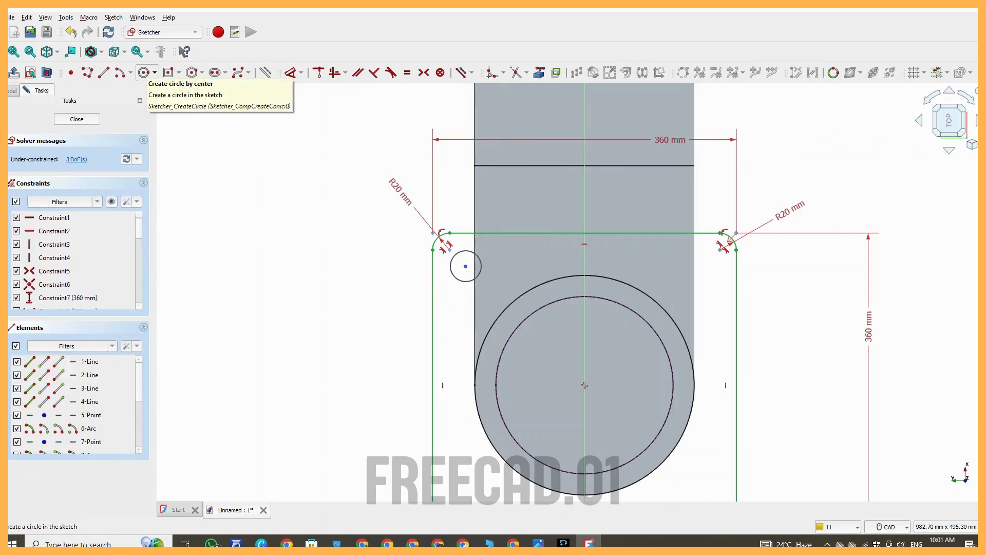
Set the bolt hole circle's diameter to 30 mm
{"action": "left_click", "coordinate": [301, 73]}
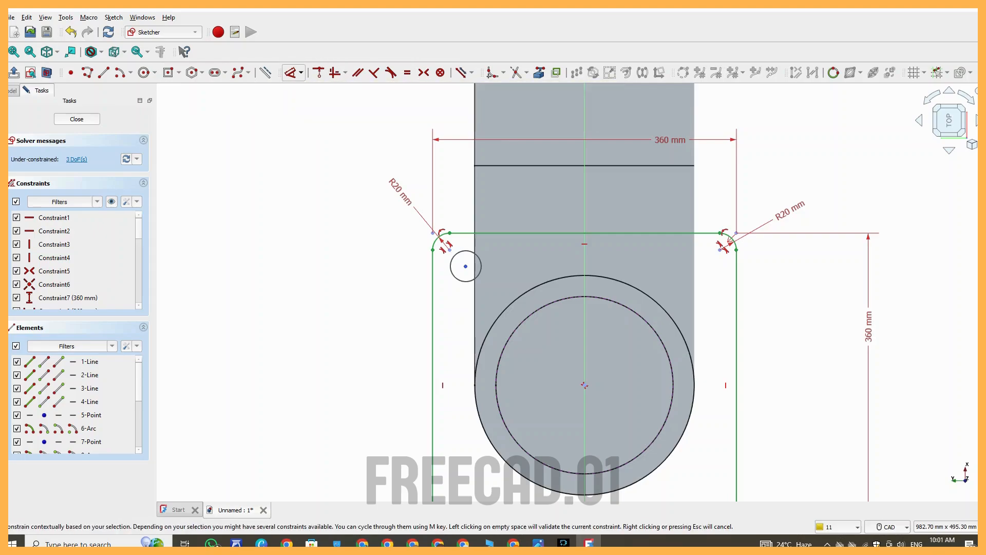
{"action": "left_click", "coordinate": [308, 88]}
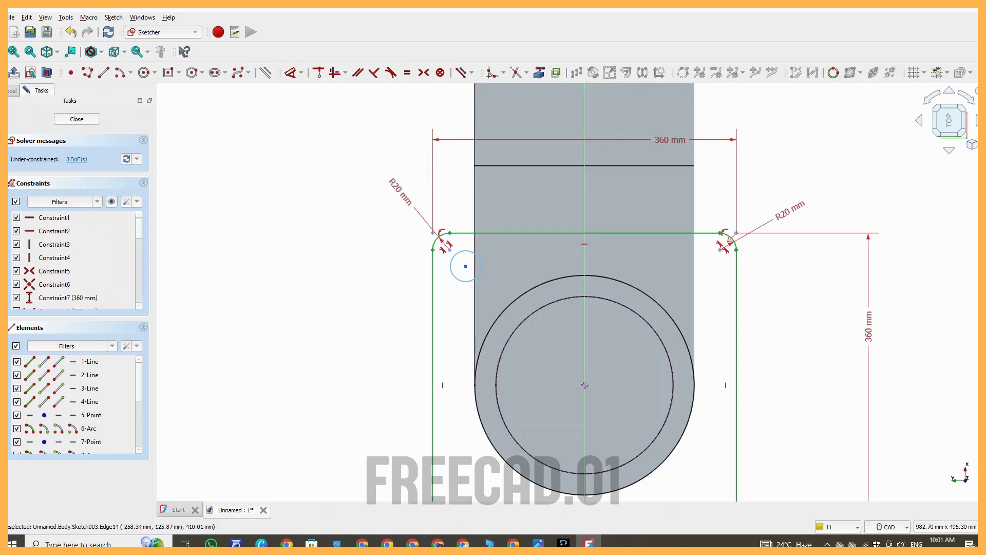
{"action": "left_click", "coordinate": [478, 257]}
{"action": "left_click", "coordinate": [326, 270]}
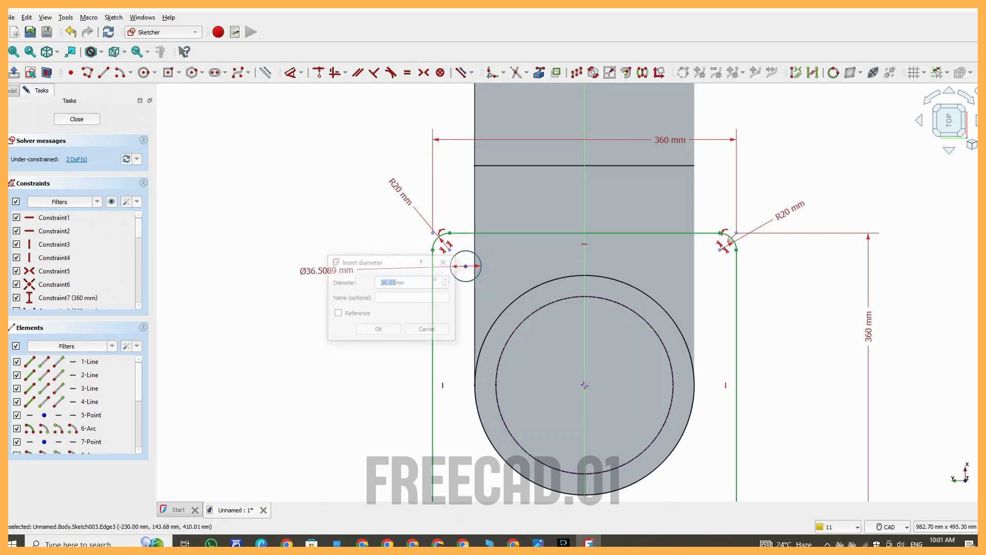
{"action": "key", "text": "Return"}
{"action": "middle_click_drag", "start_coordinate": [330, 271], "coordinate": [235, 238]}
{"action": "left_click", "coordinate": [103, 72]}
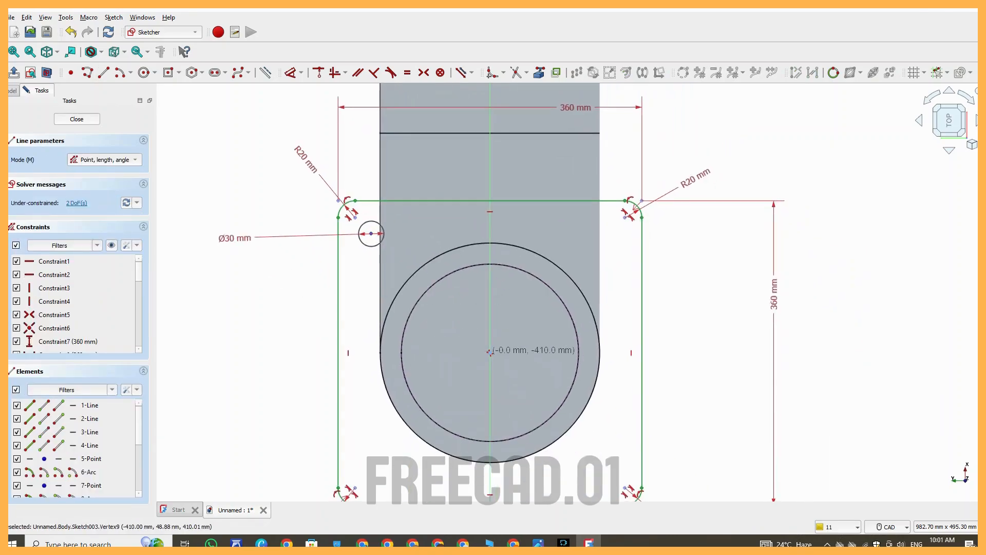
{"action": "key", "text": "Escape"}
Set the vertical distance between the bolt hole circle's center and the pipe bore's center to 130 mm
{"action": "scroll", "coordinate": [346, 327], "scroll_direction": "down", "scroll_amount": 3}
{"action": "scroll", "coordinate": [324, 281], "scroll_direction": "up", "scroll_amount": 3}
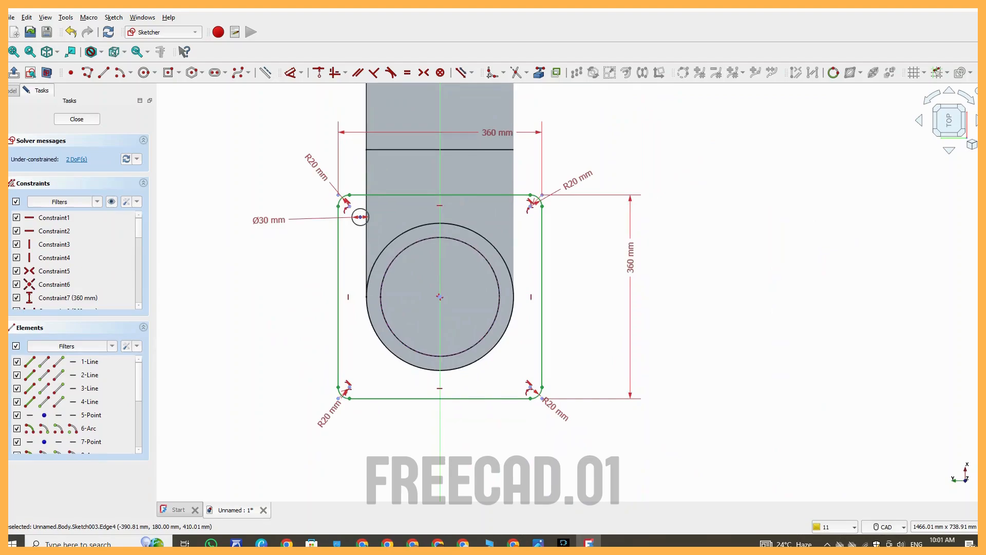
{"action": "left_click", "coordinate": [301, 73]}
{"action": "left_click", "coordinate": [313, 114]}
{"action": "left_click", "coordinate": [384, 260]}
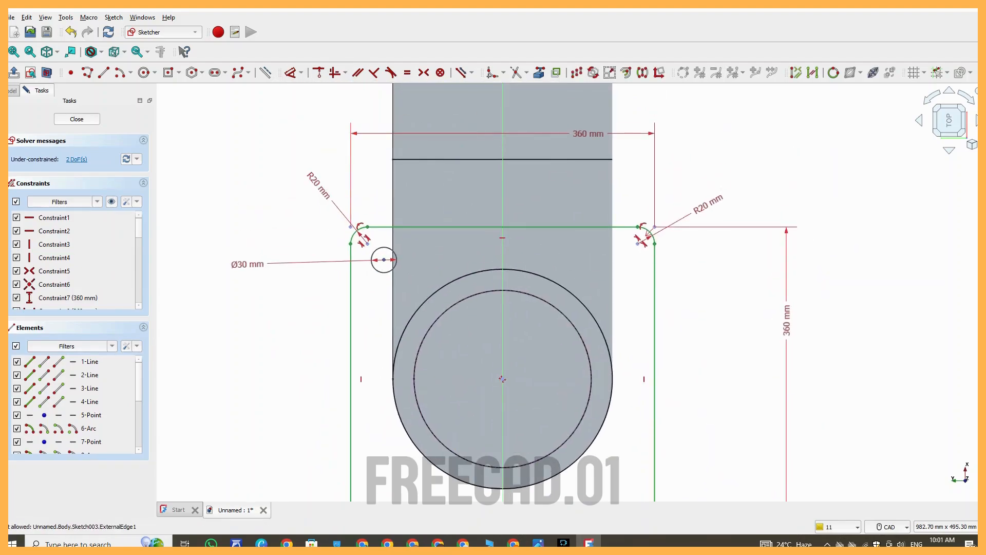
{"action": "left_click", "coordinate": [502, 379]}
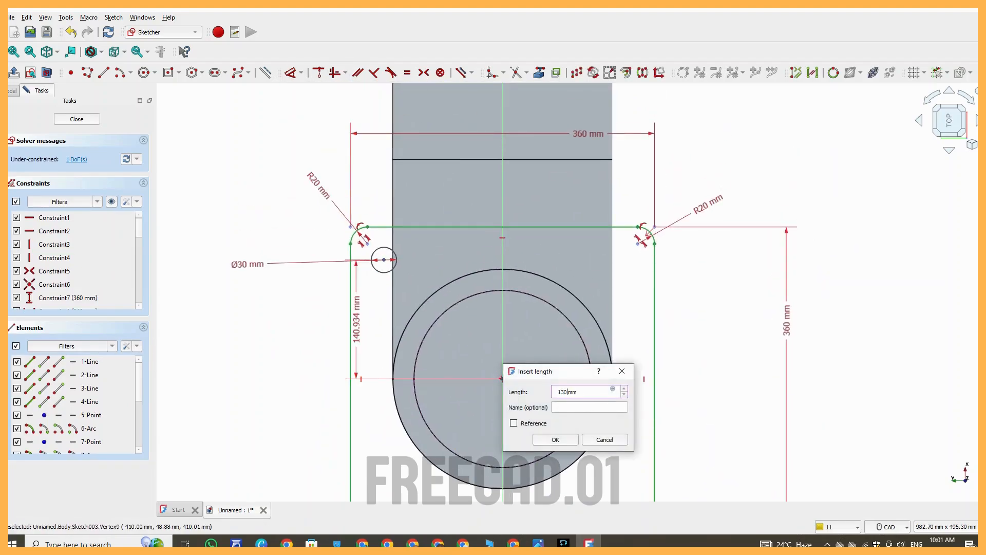
{"action": "key", "text": "Return"}
Set the horizontal distance between the bolt hole circle's center and the pipe bore's center to 130 mm
{"action": "scroll", "coordinate": [376, 437], "scroll_direction": "down", "scroll_amount": 2}
{"action": "middle_click_drag", "start_coordinate": [376, 436], "coordinate": [340, 421]}
{"action": "scroll", "coordinate": [360, 339], "scroll_direction": "up", "scroll_amount": 1}
{"action": "scroll", "coordinate": [344, 424], "scroll_direction": "up", "scroll_amount": 1}
{"action": "left_click", "coordinate": [301, 72]}
{"action": "left_click", "coordinate": [313, 101]}
{"action": "scroll", "coordinate": [369, 270], "scroll_direction": "up", "scroll_amount": 1}
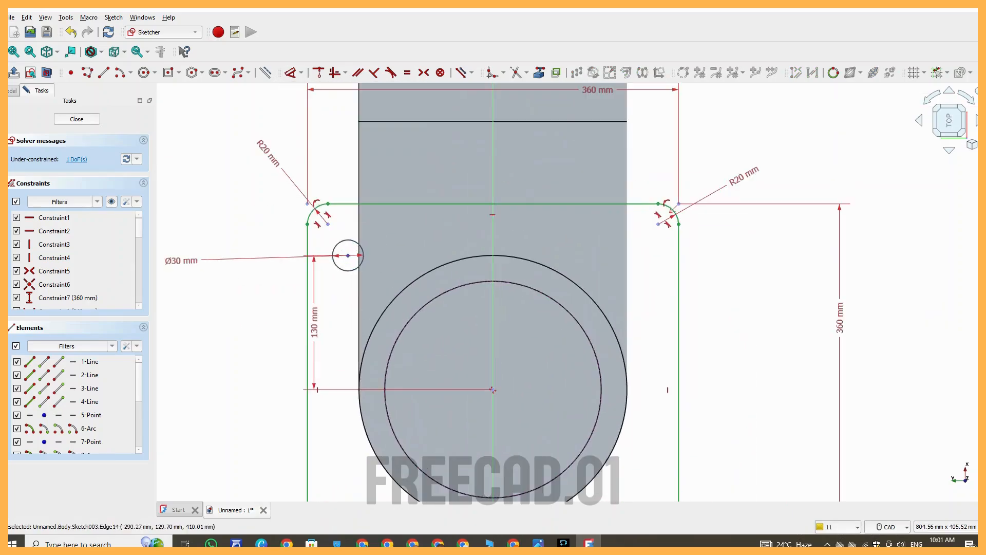
{"action": "left_click", "coordinate": [348, 255]}
{"action": "left_click", "coordinate": [492, 390]}
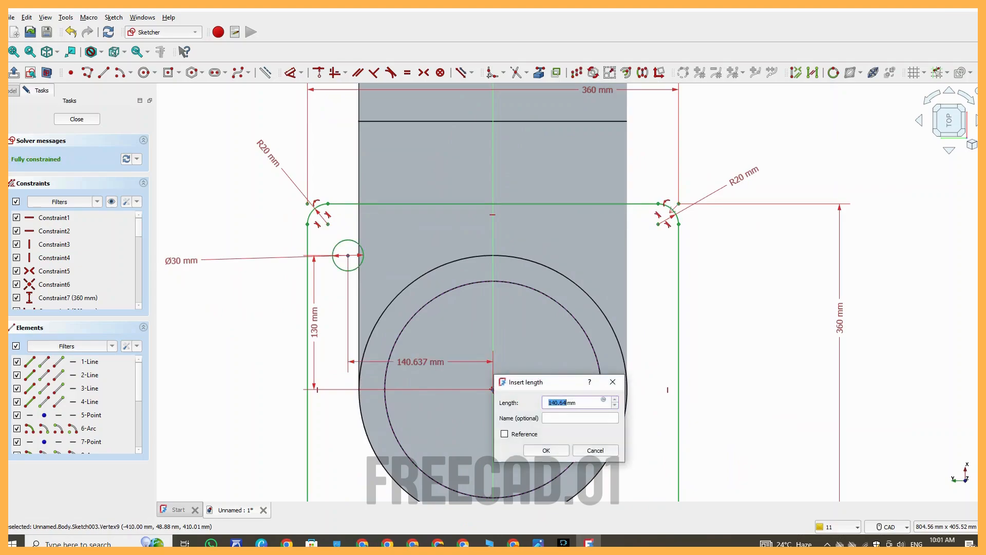
{"action": "type", "text": "130"}
{"action": "key", "text": "Return"}
Mirror the 30 mm bolt hole circle about the sketch's vertical axis
{"action": "scroll", "coordinate": [483, 370], "scroll_direction": "down", "scroll_amount": 3}
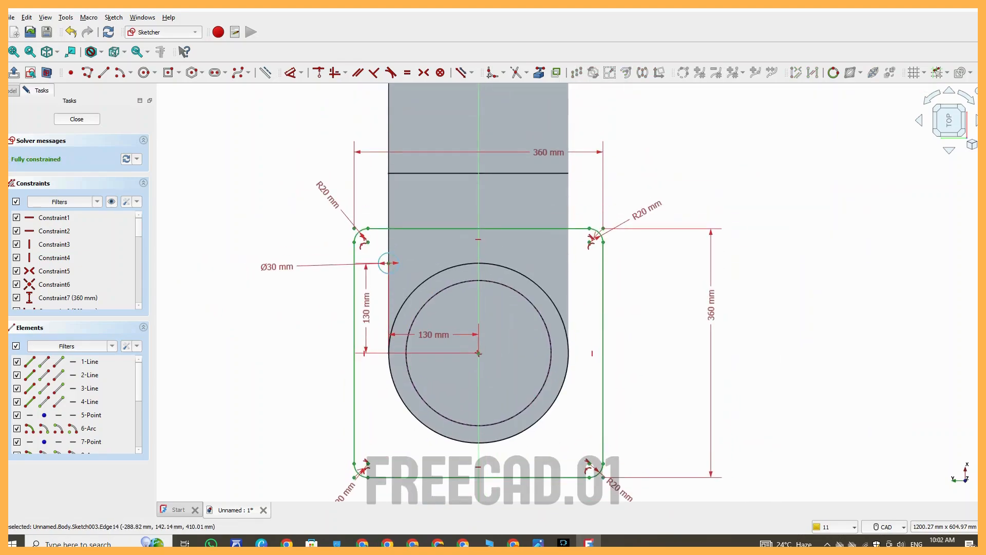
{"action": "left_click", "coordinate": [383, 271]}
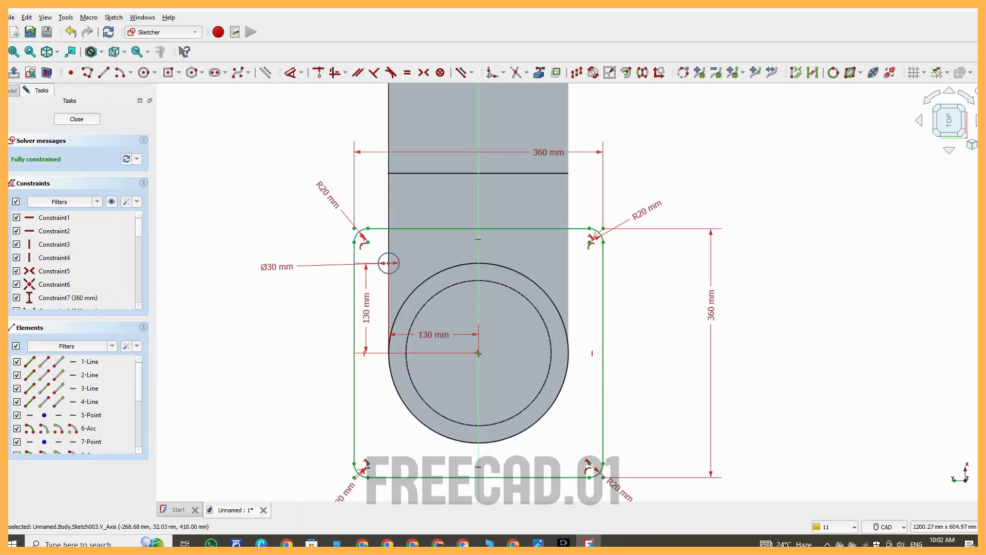
{"action": "left_click", "coordinate": [642, 72]}
{"action": "left_click", "coordinate": [479, 151]}
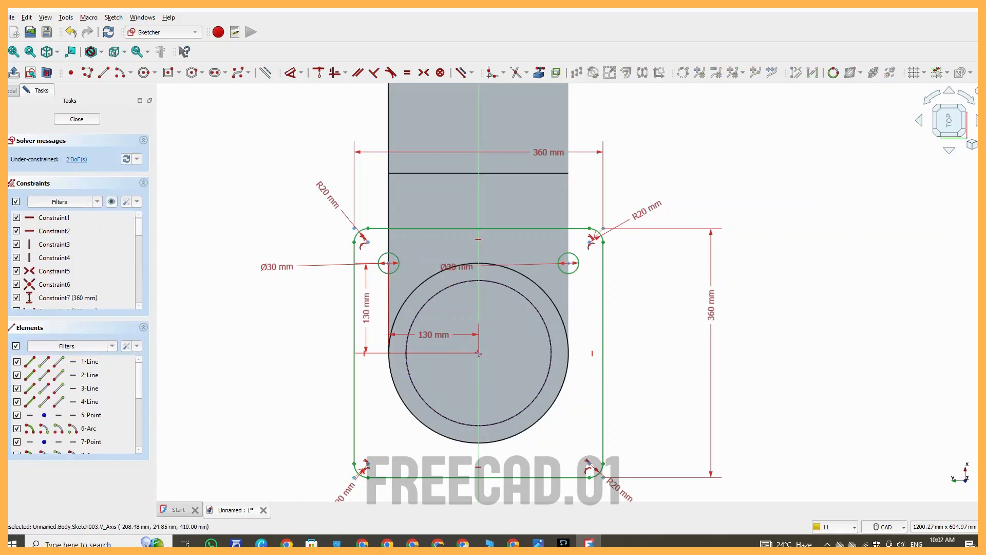
{"action": "right_click", "coordinate": [657, 301]}
{"action": "left_click", "coordinate": [653, 302]}
Mirror both upper bolt hole circles to the lower half of the flange outline and close the sketch
{"action": "left_click", "coordinate": [578, 263]}
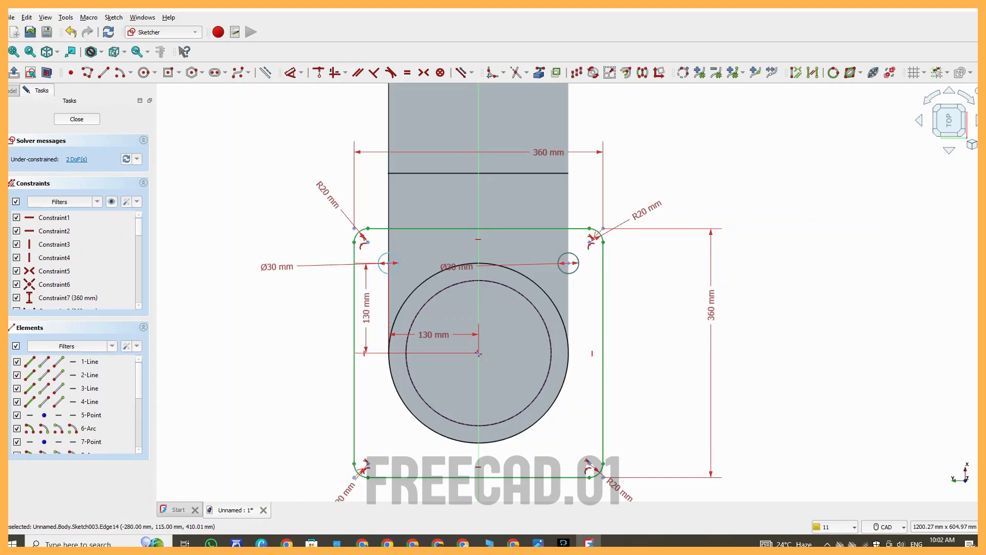
{"action": "left_click", "coordinate": [643, 73]}
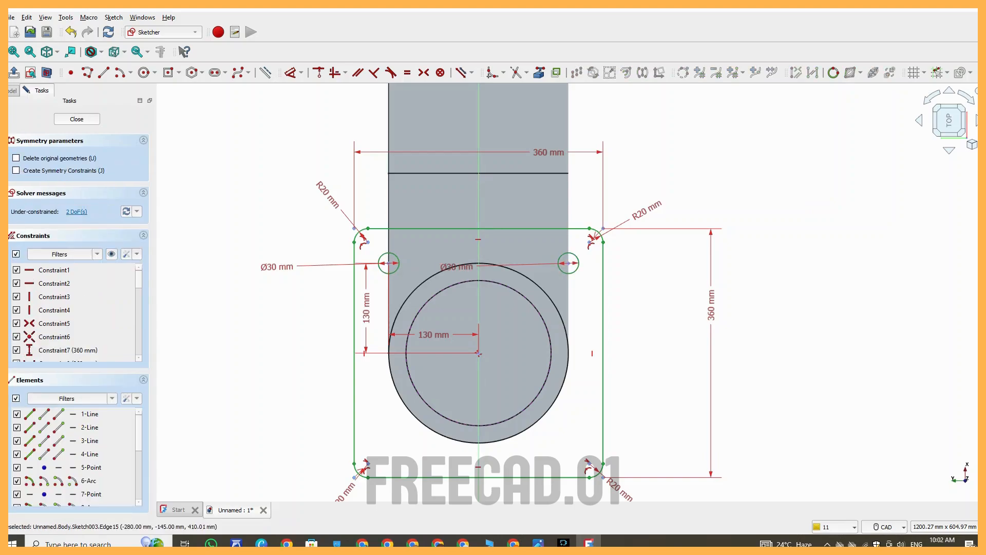
{"action": "left_click", "coordinate": [478, 353]}
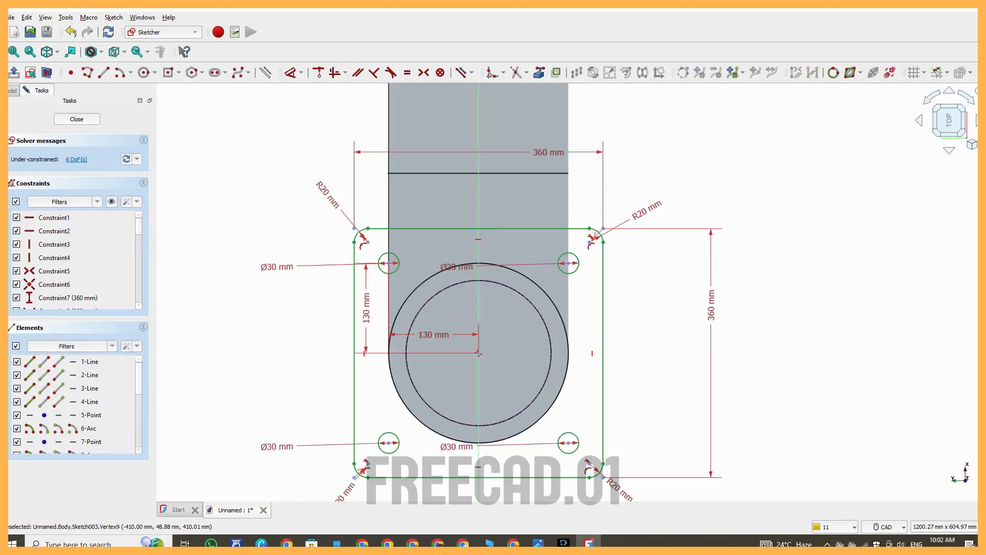
{"action": "key", "text": "Escape"}
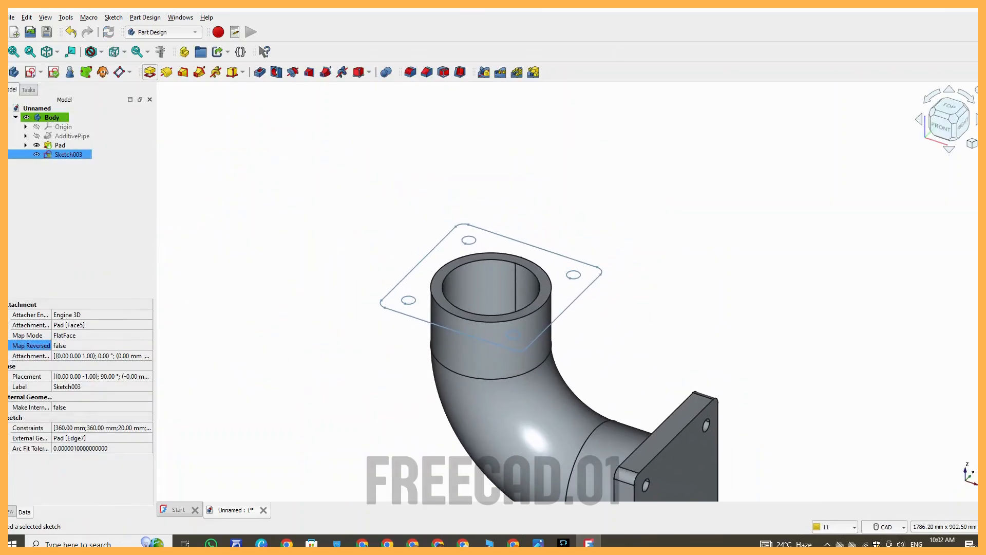
Pad the upper flange sketch 50 mm
{"action": "left_click", "coordinate": [149, 72]}
{"action": "key", "text": "Up"}
{"action": "key", "text": "Up"}
{"action": "key", "text": "Up"}
{"action": "key", "text": "Return"}
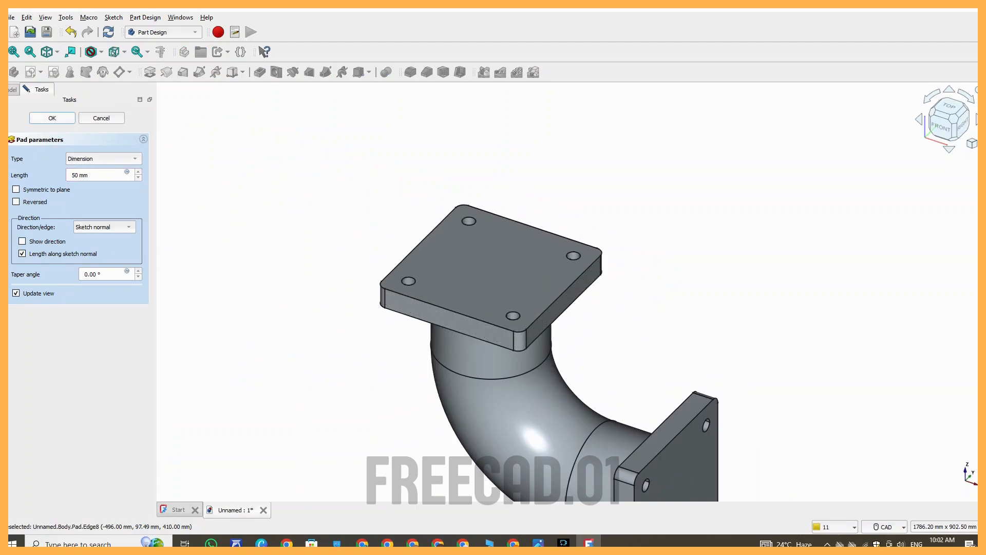
Start a new sketch on the outer face of the flange at the elbow's horizontal end
{"action": "scroll", "coordinate": [363, 215], "scroll_direction": "down", "scroll_amount": 2}
{"action": "middle_click_drag", "start_coordinate": [362, 214], "coordinate": [314, 261]}
{"action": "middle_click_drag", "start_coordinate": [423, 305], "coordinate": [406, 197]}
{"action": "left_click", "coordinate": [507, 349]}
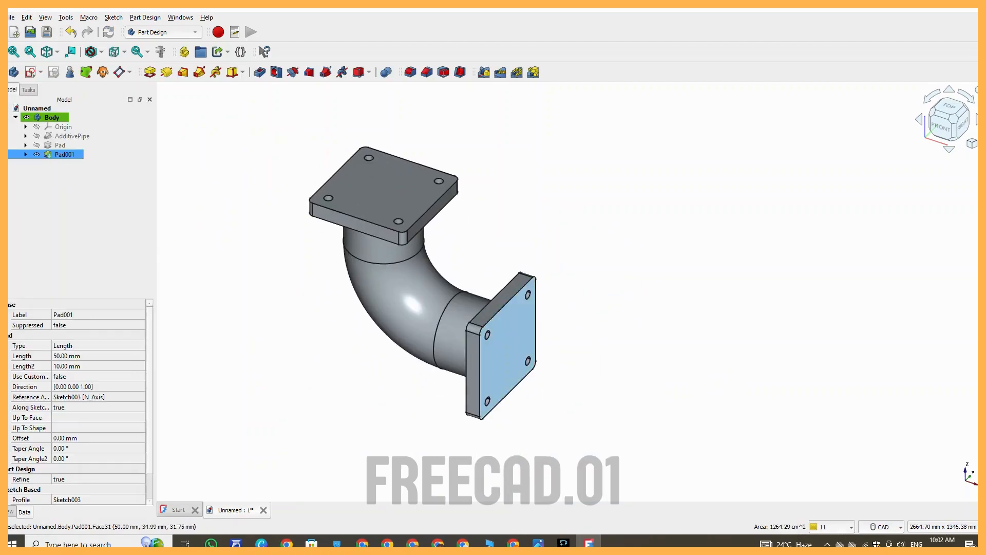
{"action": "left_click", "coordinate": [30, 72]}
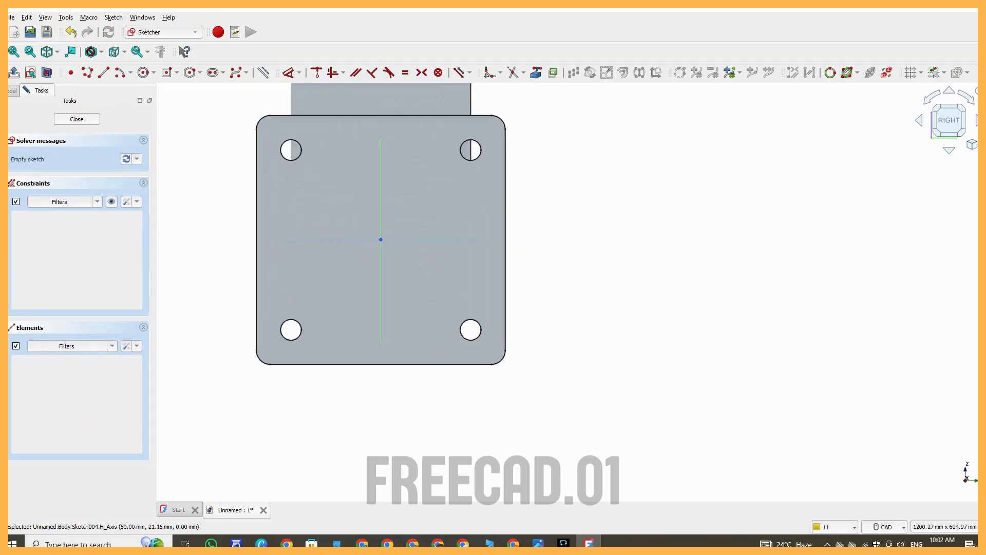
Draw a circle about 224 mm in diameter centered on the sketch origin
{"action": "left_click", "coordinate": [154, 73]}
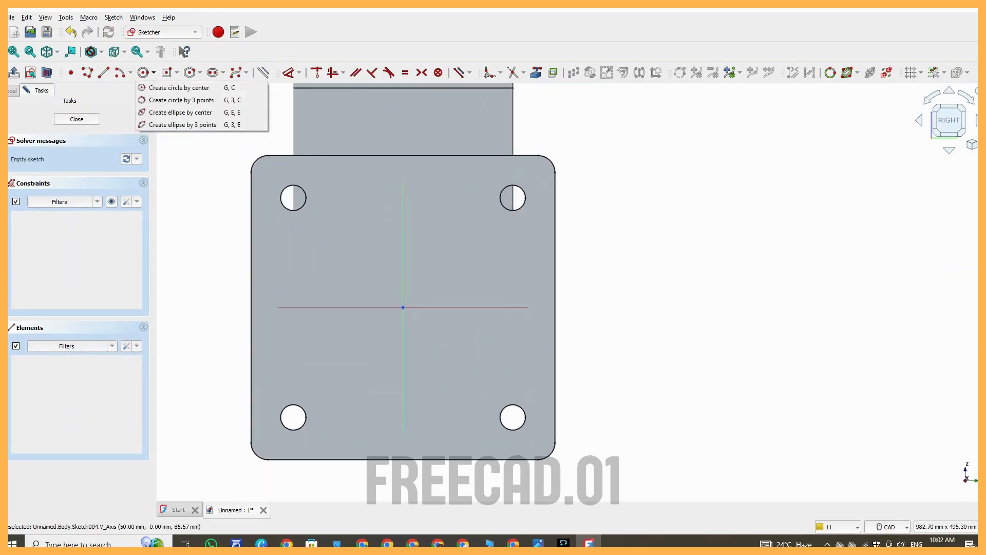
{"action": "left_click", "coordinate": [144, 72]}
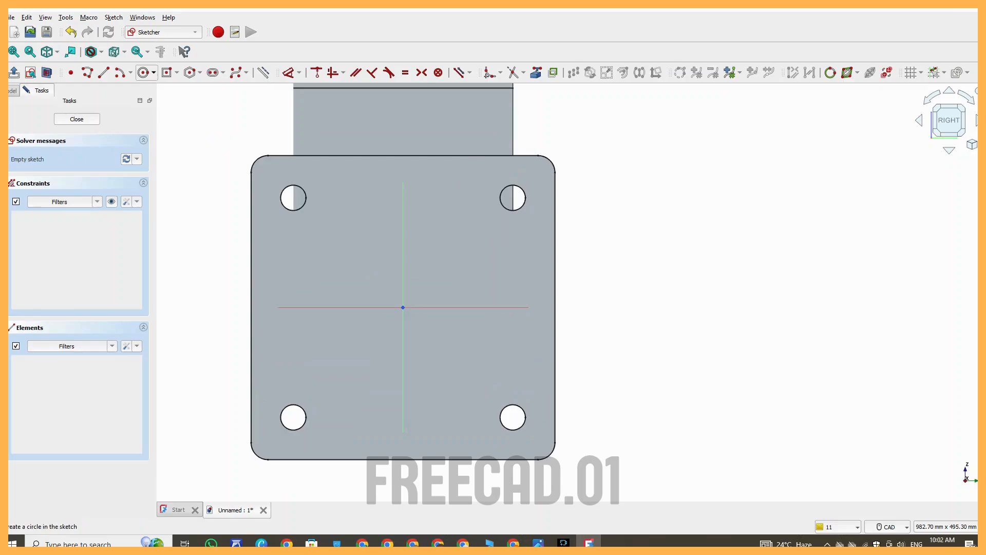
{"action": "scroll", "coordinate": [391, 286], "scroll_direction": "up", "scroll_amount": 1}
{"action": "left_click", "coordinate": [144, 73]}
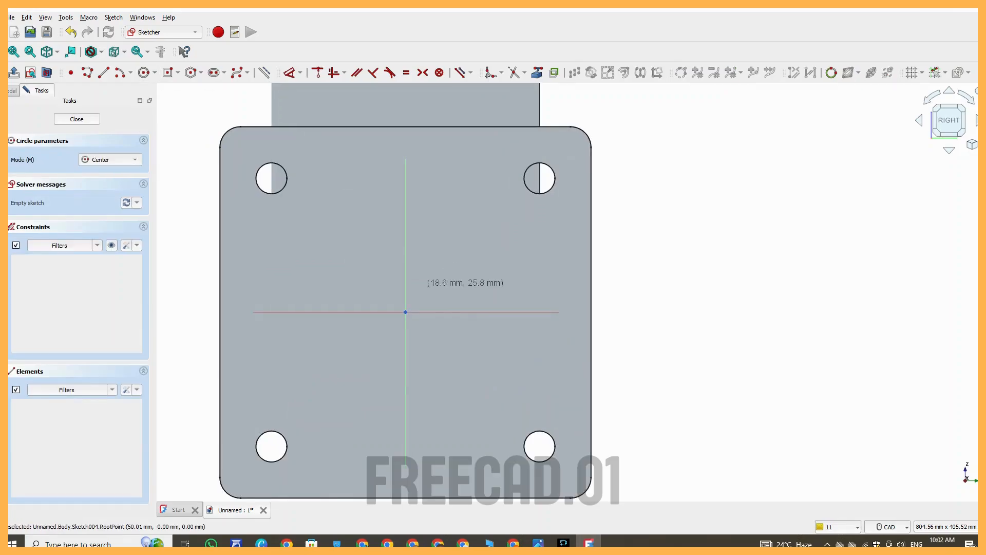
{"action": "left_click", "coordinate": [405, 311]}
{"action": "left_click", "coordinate": [480, 227]}
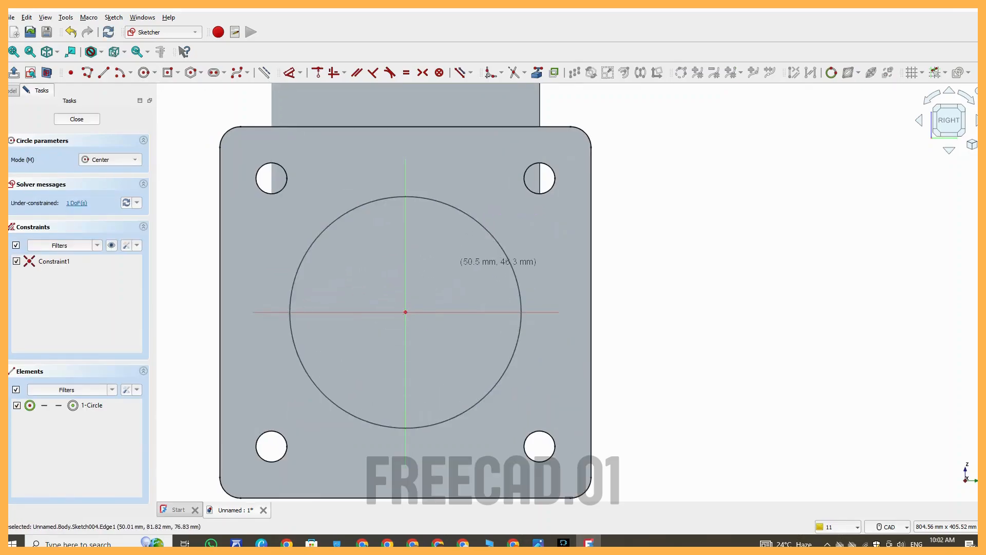
Check the bore size in the reference drawing and set the centered circle's diameter to 210 mm
{"action": "scroll", "coordinate": [458, 269], "scroll_direction": "down", "scroll_amount": 2}
{"action": "scroll", "coordinate": [565, 391], "scroll_direction": "down", "scroll_amount": 1}
{"action": "left_click", "coordinate": [538, 543]}
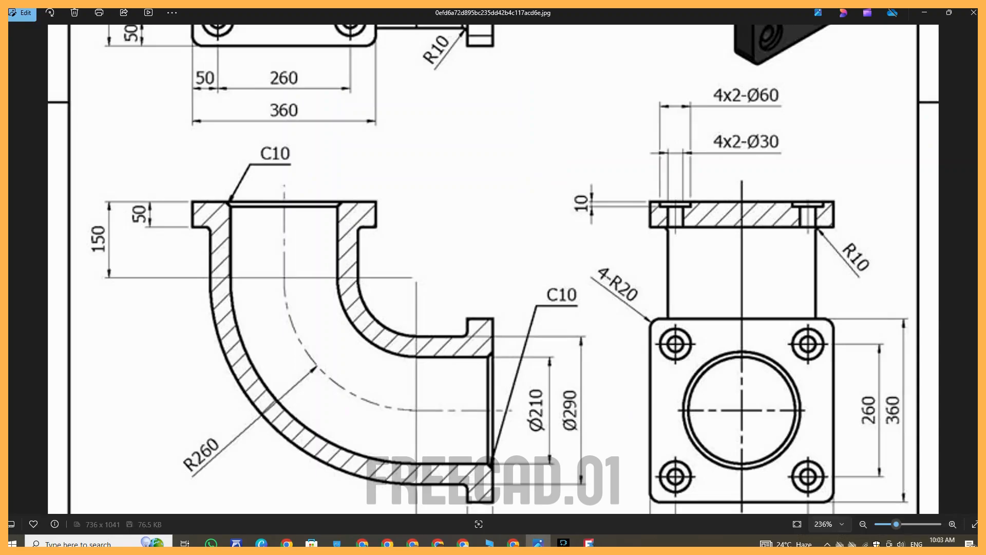
{"action": "left_click", "coordinate": [589, 543]}
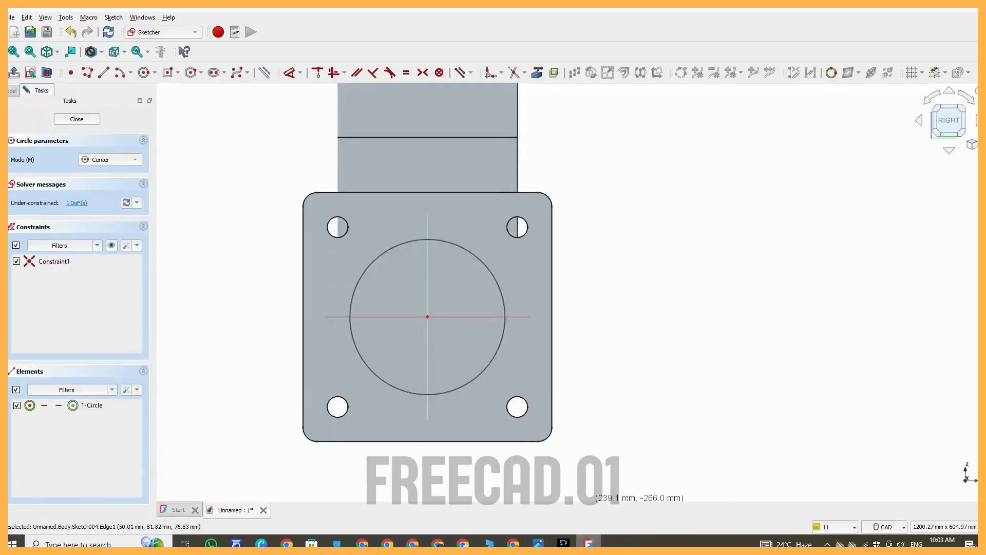
{"action": "key", "text": "Escape"}
{"action": "left_click", "coordinate": [290, 73]}
{"action": "left_click", "coordinate": [456, 245]}
{"action": "key", "text": "alt+Tab"}
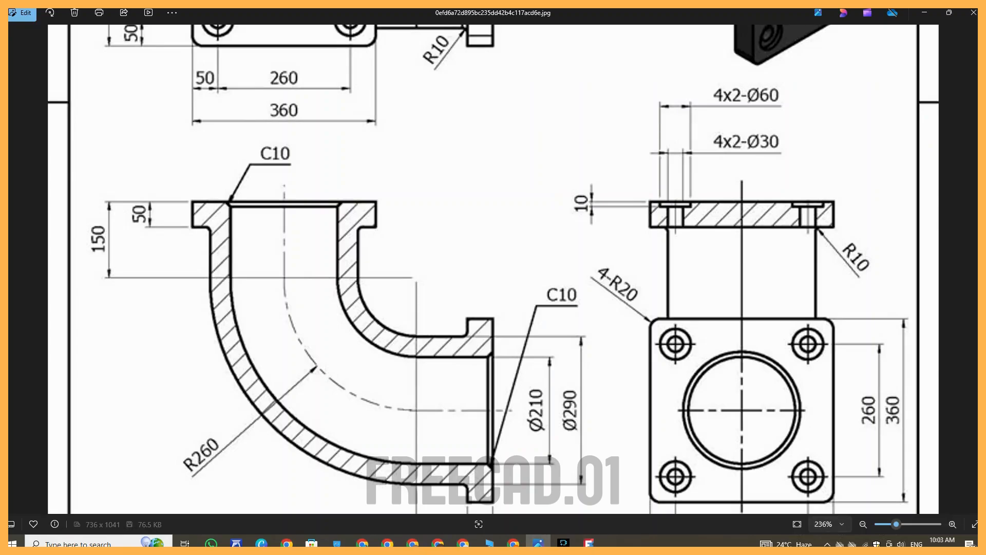
{"action": "key", "text": "alt+Tab"}
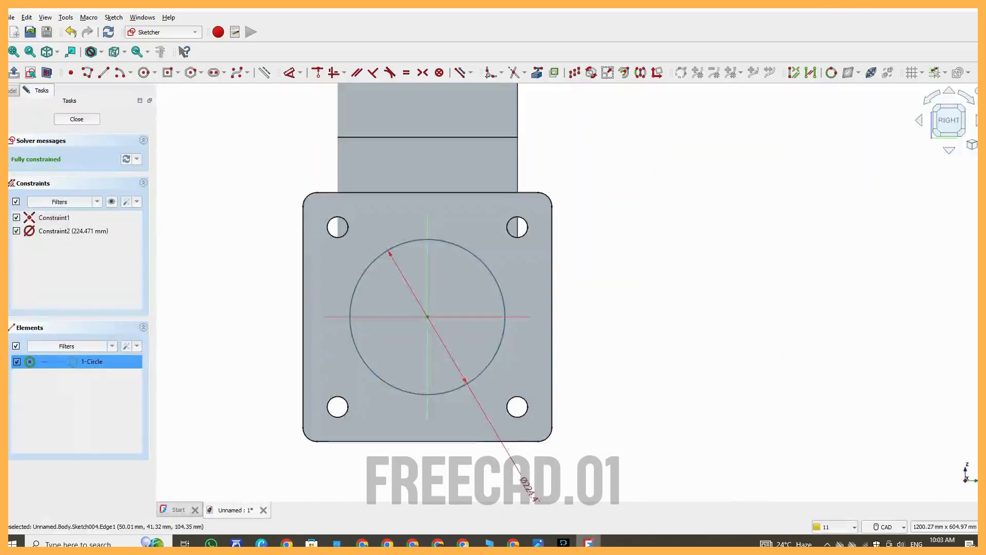
{"action": "left_click", "coordinate": [586, 366]}
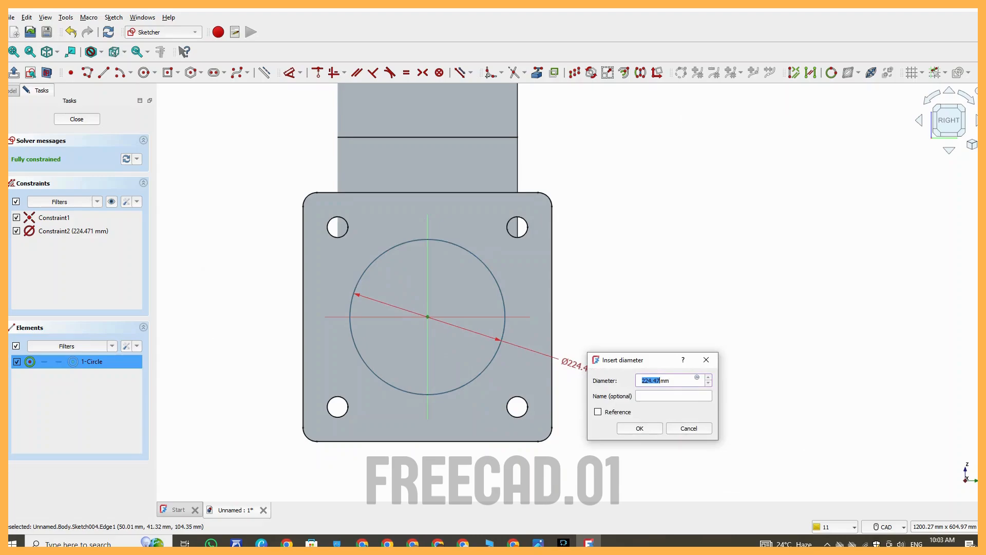
{"action": "key", "text": "Return"}
Close the sketch of the 210 mm bore circle
{"action": "scroll", "coordinate": [599, 377], "scroll_direction": "down", "scroll_amount": 3}
{"action": "middle_click_drag", "start_coordinate": [599, 377], "coordinate": [577, 412]}
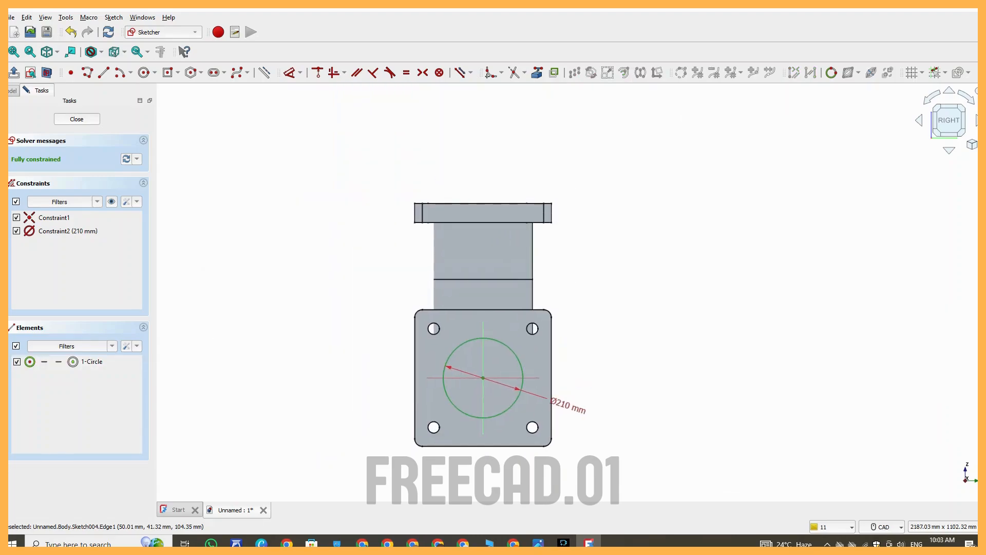
{"action": "scroll", "coordinate": [417, 330], "scroll_direction": "up", "scroll_amount": 3}
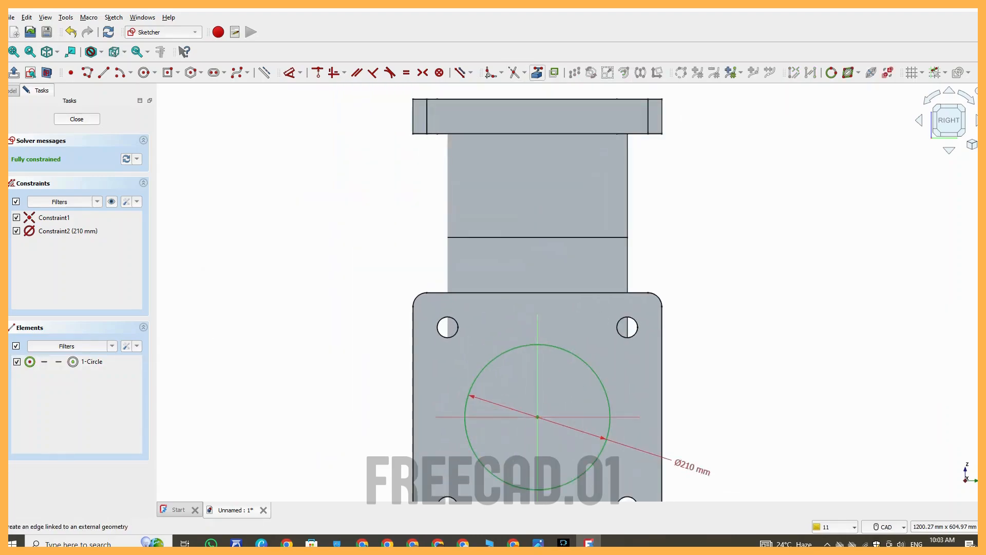
{"action": "scroll", "coordinate": [457, 328], "scroll_direction": "up", "scroll_amount": 2}
{"action": "scroll", "coordinate": [316, 302], "scroll_direction": "down", "scroll_amount": 4}
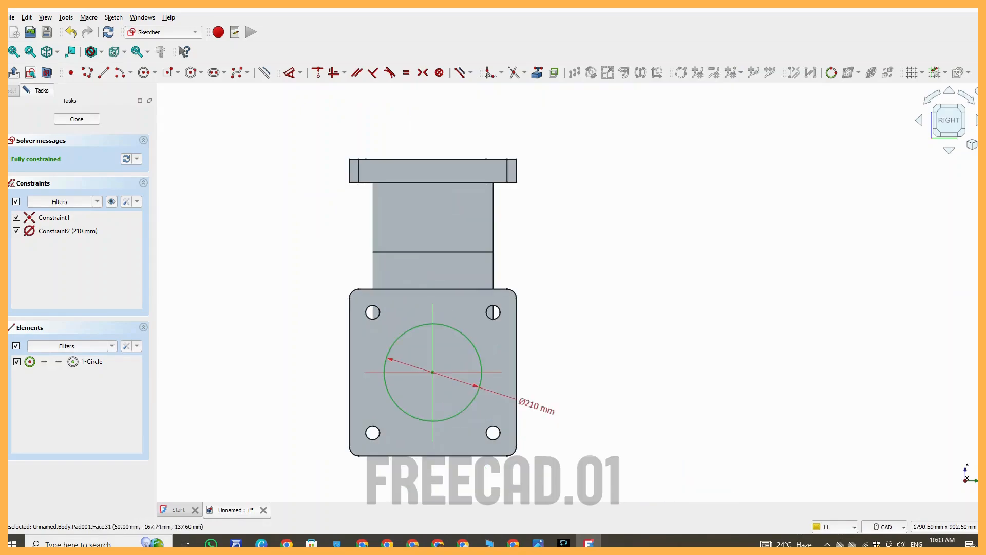
{"action": "key", "text": "Escape"}
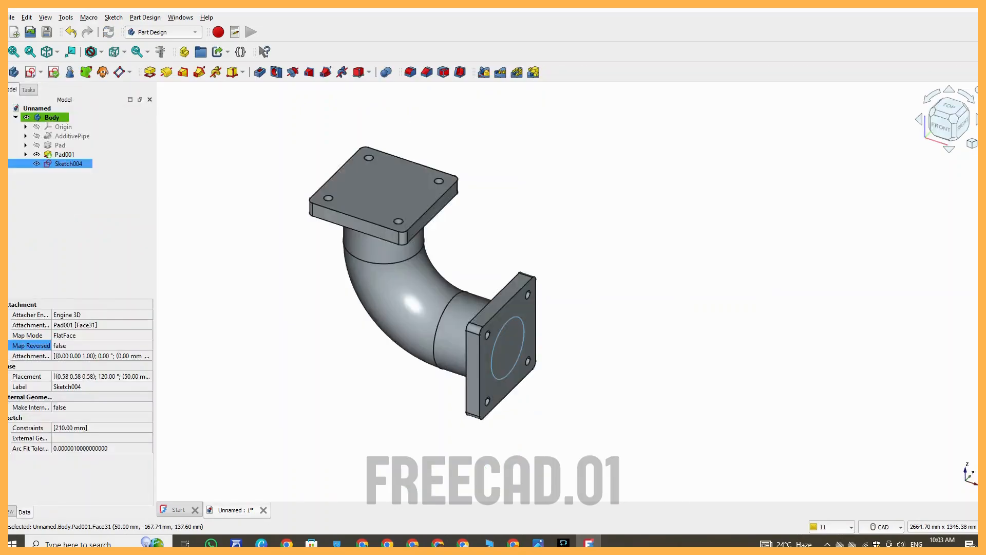
Pocket the 210 mm circle 52 mm deep through the flange into the pipe bore
{"action": "scroll", "coordinate": [584, 311], "scroll_direction": "up", "scroll_amount": 2}
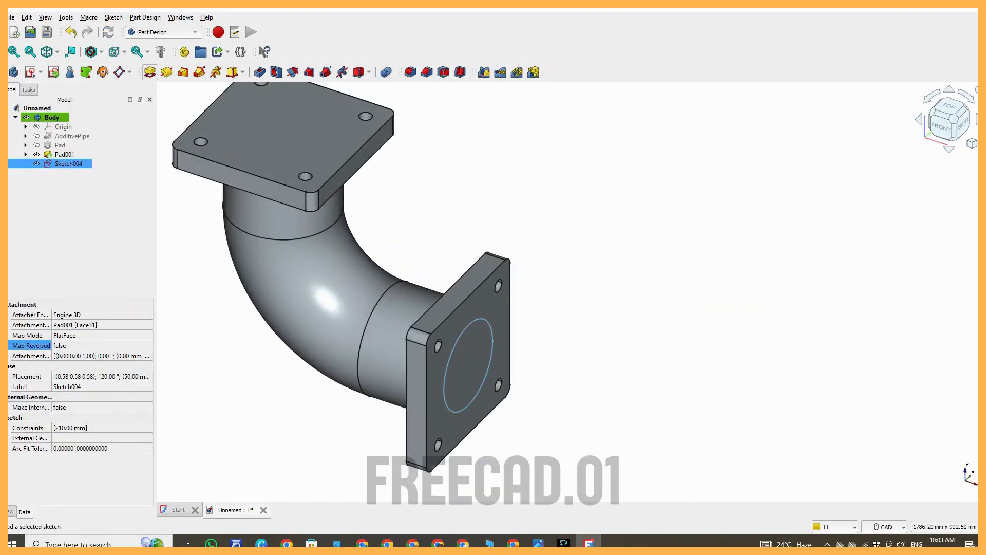
{"action": "left_click", "coordinate": [259, 71]}
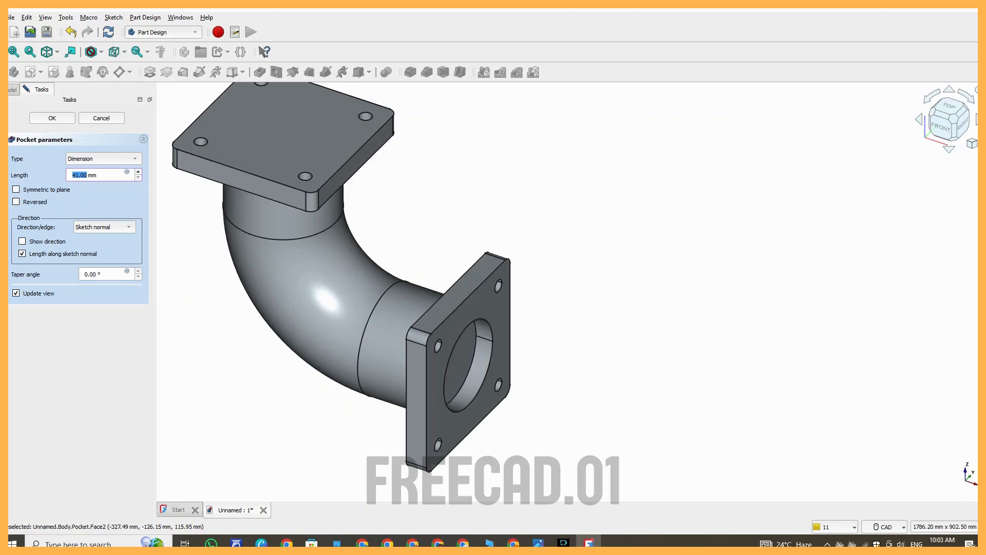
{"action": "key", "text": "Up"}
{"action": "key", "text": "Up"}
{"action": "key", "text": "Up"}
{"action": "key", "text": "Up"}
{"action": "key", "text": "Up"}
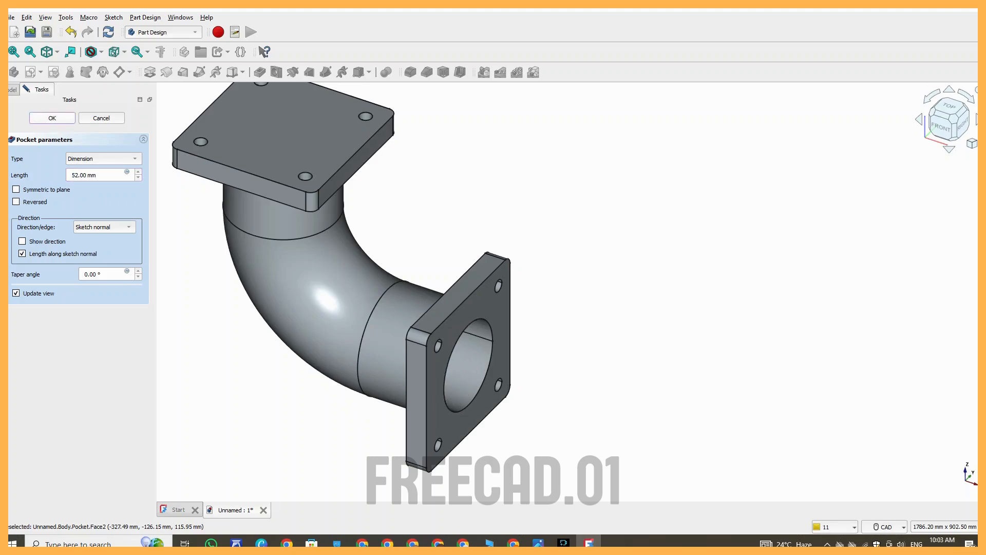
{"action": "key", "text": "Return"}
Start a sketch on the same flange's outer face and link the upper-left bolt hole edge as external geometry
{"action": "left_click", "coordinate": [472, 426]}
{"action": "left_click", "coordinate": [31, 72]}
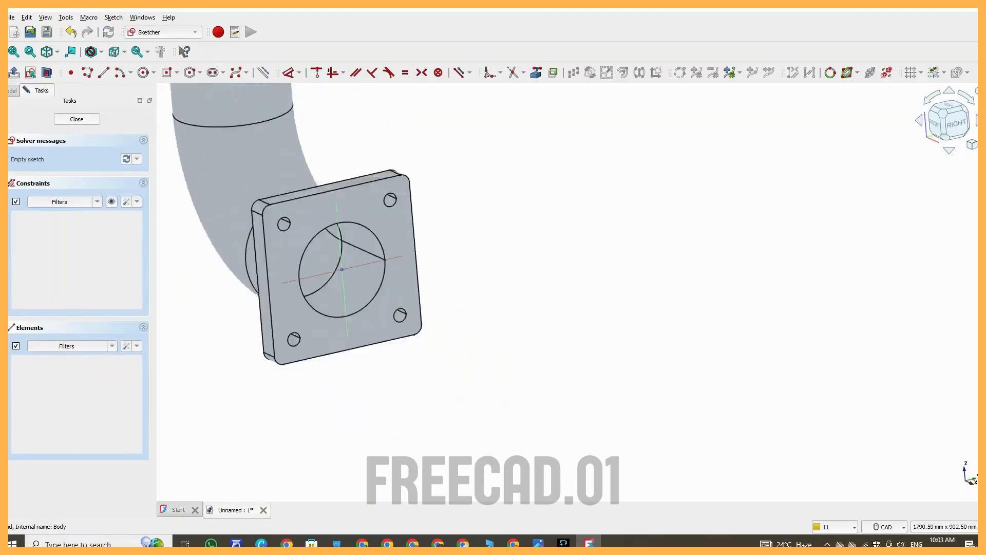
{"action": "scroll", "coordinate": [411, 295], "scroll_direction": "up", "scroll_amount": 4}
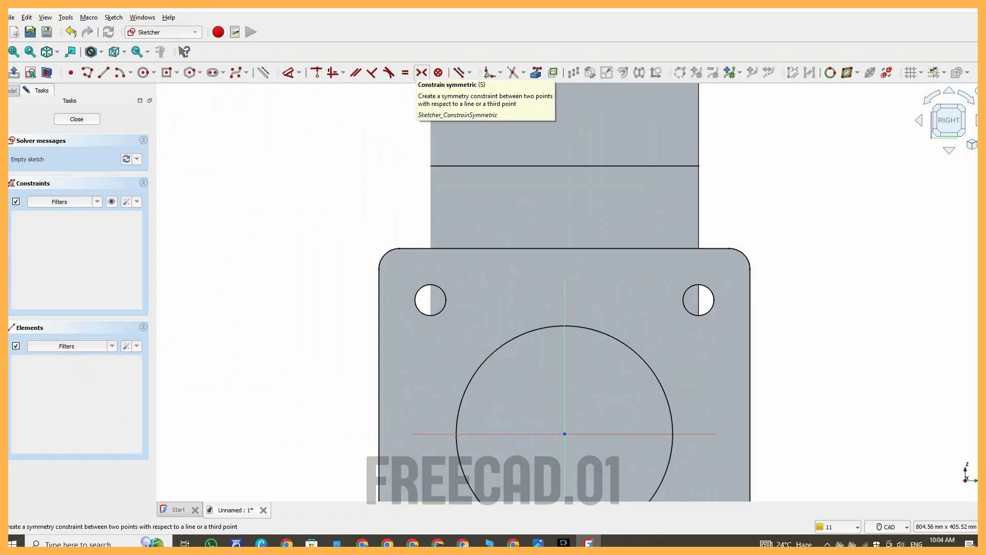
{"action": "left_click", "coordinate": [537, 72]}
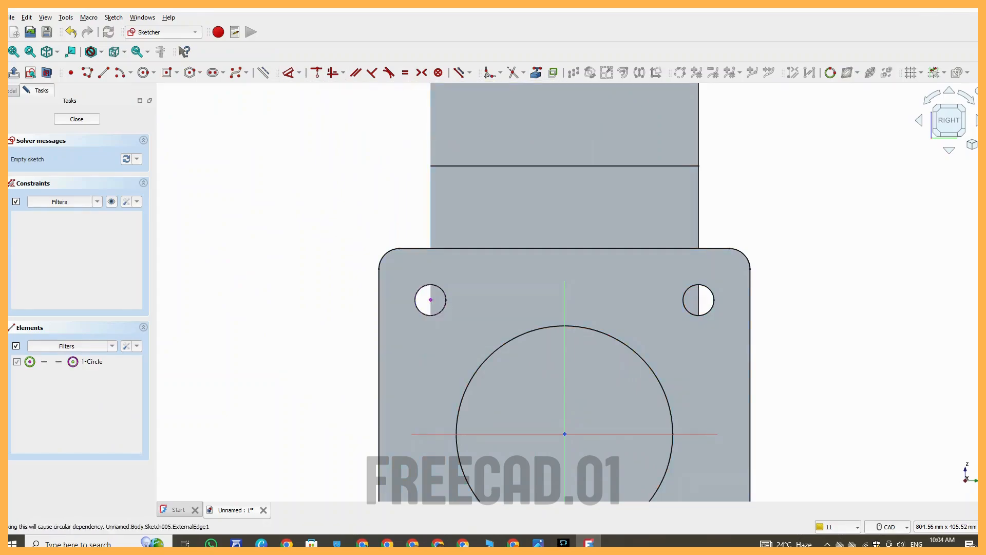
Draw a counterbore circle about 58 mm in diameter concentric with the upper-left bolt hole
{"action": "left_click", "coordinate": [144, 72]}
{"action": "scroll", "coordinate": [434, 277], "scroll_direction": "up", "scroll_amount": 3}
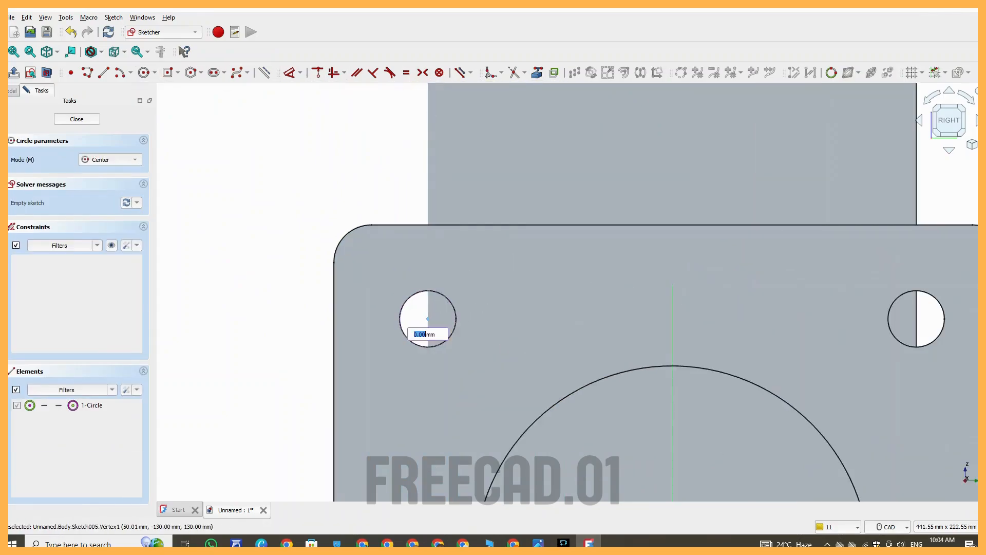
{"action": "left_click", "coordinate": [428, 319]}
{"action": "left_click", "coordinate": [468, 282]}
Set the counterbore circle's diameter to 60 mm
{"action": "left_click", "coordinate": [289, 73]}
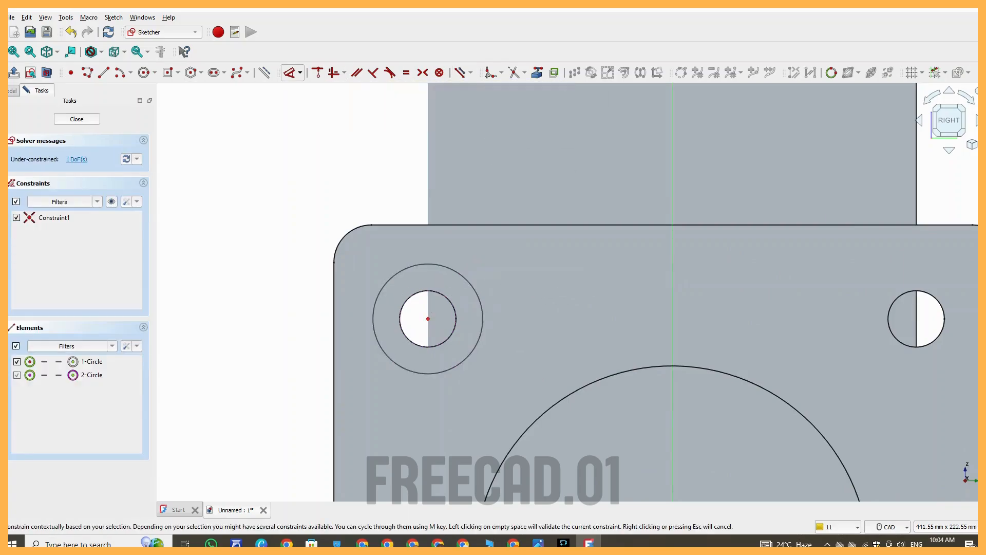
{"action": "left_click", "coordinate": [467, 281]}
{"action": "left_click", "coordinate": [580, 299]}
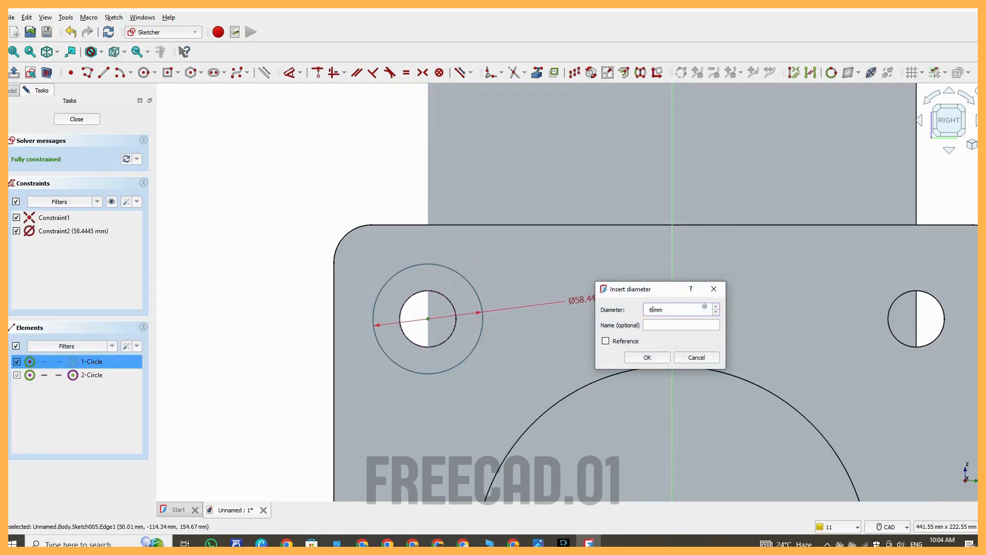
{"action": "key", "text": "Return"}
Mirror the 60 mm counterbore circle about the sketch's vertical axis onto the upper-right bolt hole
{"action": "scroll", "coordinate": [544, 312], "scroll_direction": "down", "scroll_amount": 3}
{"action": "left_click", "coordinate": [511, 313]}
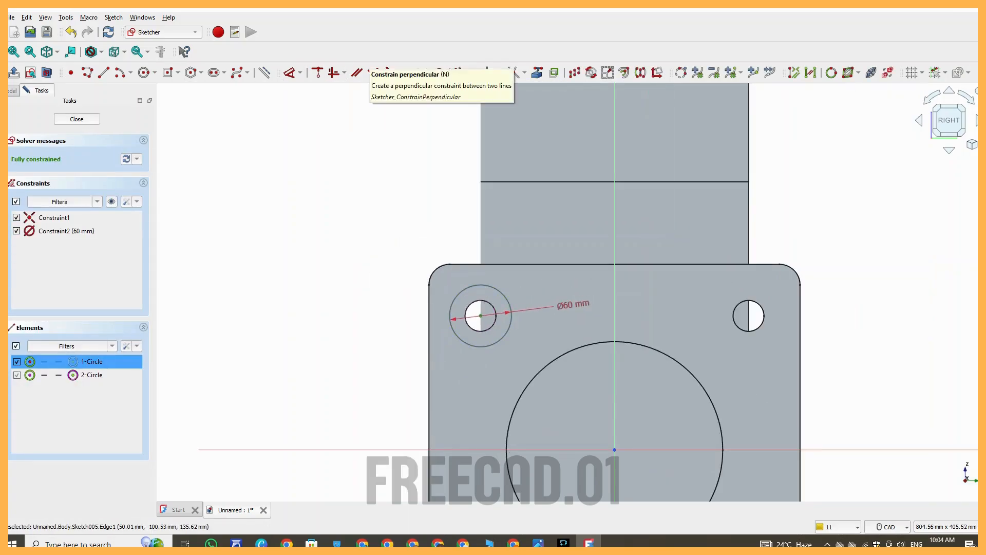
{"action": "left_click", "coordinate": [641, 73]}
{"action": "left_click", "coordinate": [614, 233]}
{"action": "scroll", "coordinate": [667, 315], "scroll_direction": "down", "scroll_amount": 2}
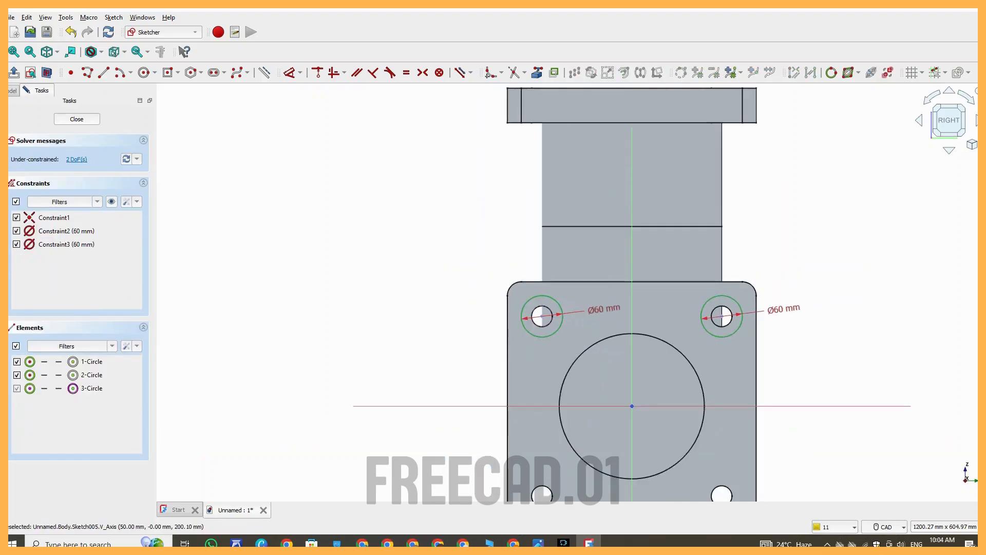
Mirror both 60 mm counterbore circles about the sketch's horizontal axis onto the two lower bolt holes and close the sketch
{"action": "middle_click_drag", "start_coordinate": [668, 315], "coordinate": [602, 218]}
{"action": "scroll", "coordinate": [602, 219], "scroll_direction": "up", "scroll_amount": 1}
{"action": "left_click", "coordinate": [646, 231]}
{"action": "left_click", "coordinate": [424, 221]}
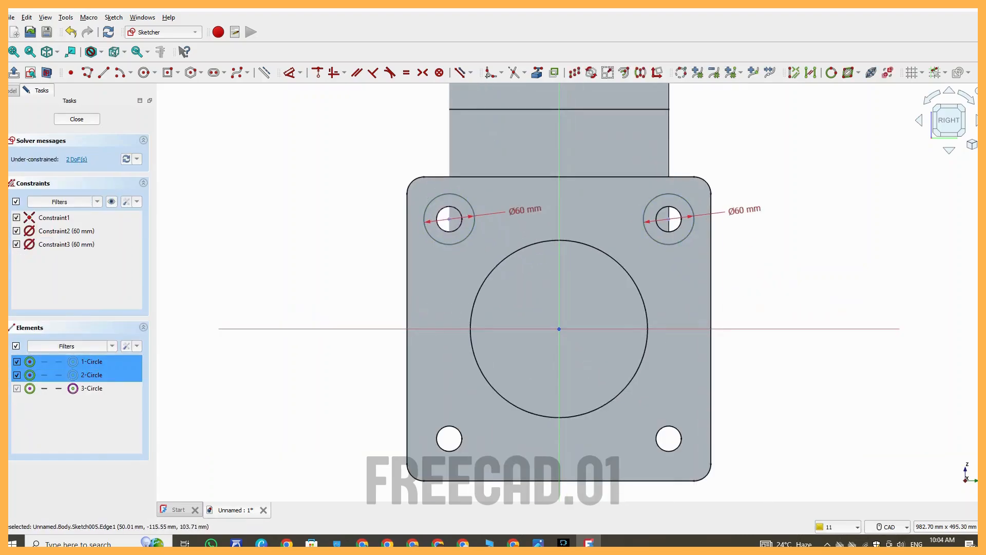
{"action": "left_click", "coordinate": [641, 73]}
{"action": "left_click", "coordinate": [429, 329]}
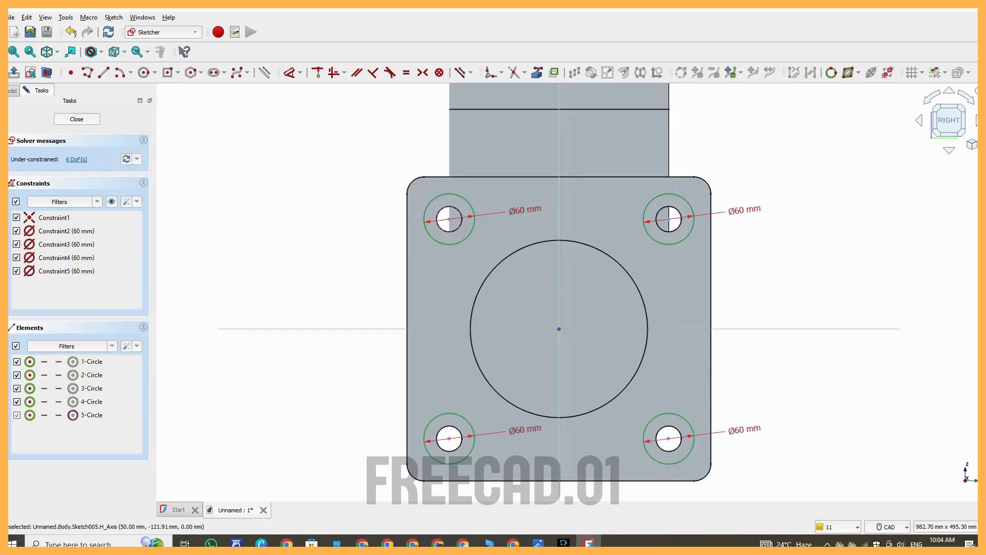
{"action": "scroll", "coordinate": [282, 337], "scroll_direction": "down", "scroll_amount": 2}
{"action": "key", "text": "Escape"}
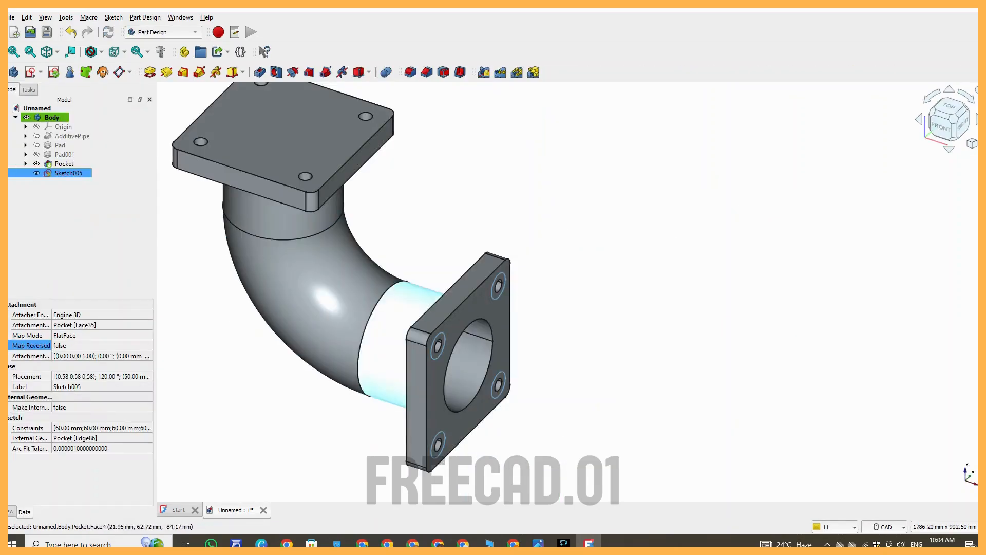
Check the counterbore depth in the reference drawing and pocket the four 60 mm circles 10 mm deep
{"action": "left_click", "coordinate": [260, 72]}
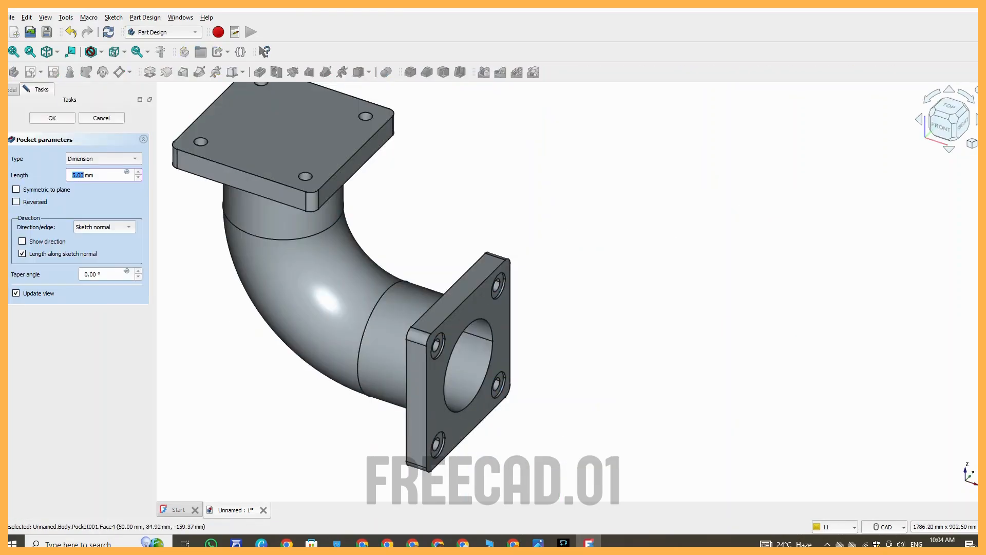
{"action": "left_click", "coordinate": [538, 543]}
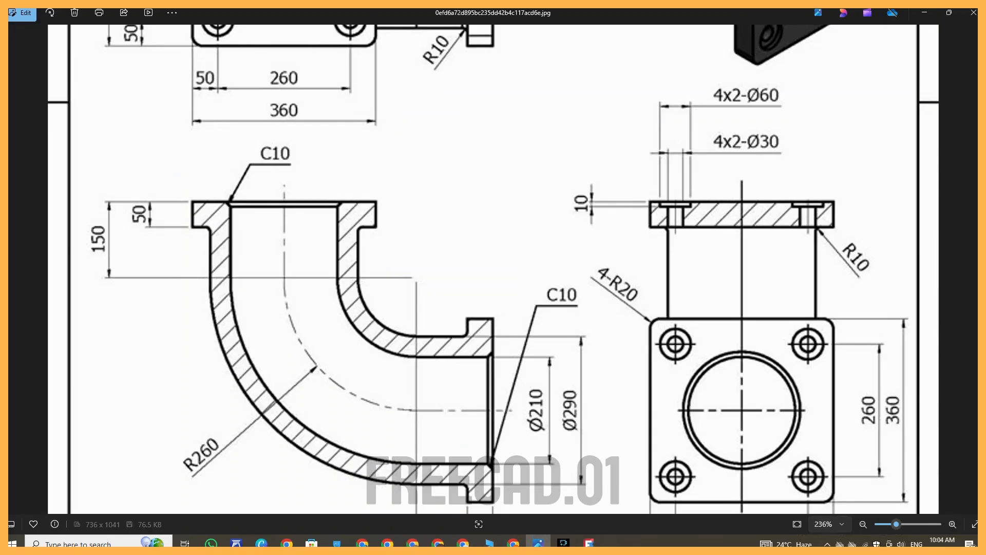
{"action": "key", "text": "alt+Tab"}
{"action": "type", "text": "10"}
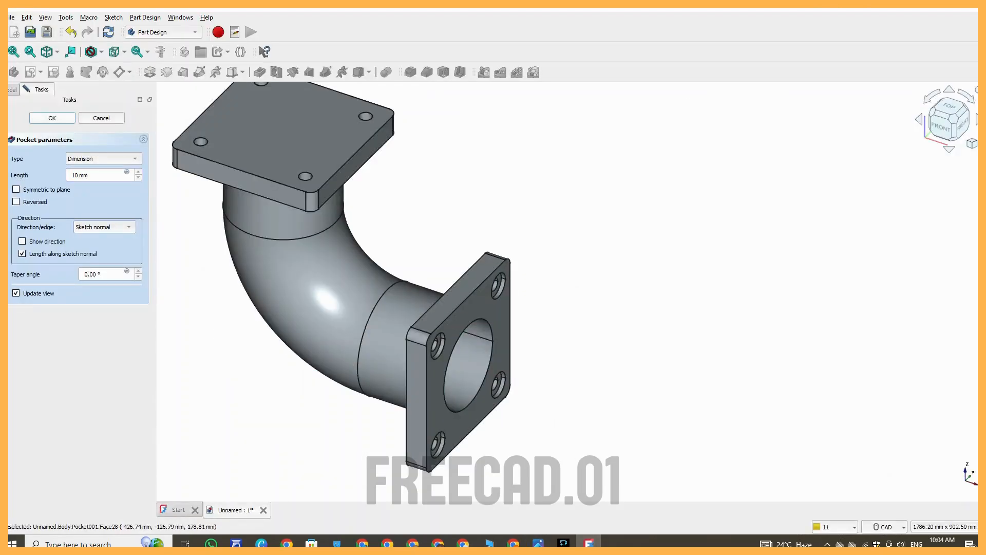
{"action": "key", "text": "Return"}
Start a sketch on the upper flange's top face and link the upper-left bolt hole edge as external geometry
{"action": "scroll", "coordinate": [298, 411], "scroll_direction": "down", "scroll_amount": 2}
{"action": "middle_click_drag", "start_coordinate": [298, 411], "coordinate": [457, 462]}
{"action": "scroll", "coordinate": [436, 278], "scroll_direction": "up", "scroll_amount": 2}
{"action": "left_click", "coordinate": [437, 278]}
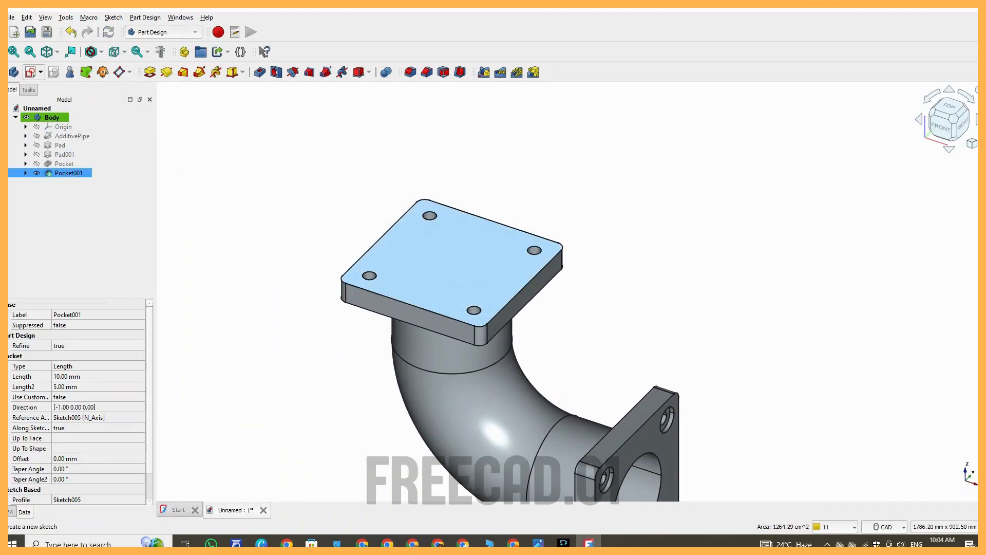
{"action": "left_click", "coordinate": [30, 72]}
{"action": "middle_click_drag", "start_coordinate": [657, 298], "coordinate": [567, 311]}
{"action": "scroll", "coordinate": [567, 311], "scroll_direction": "up", "scroll_amount": 2}
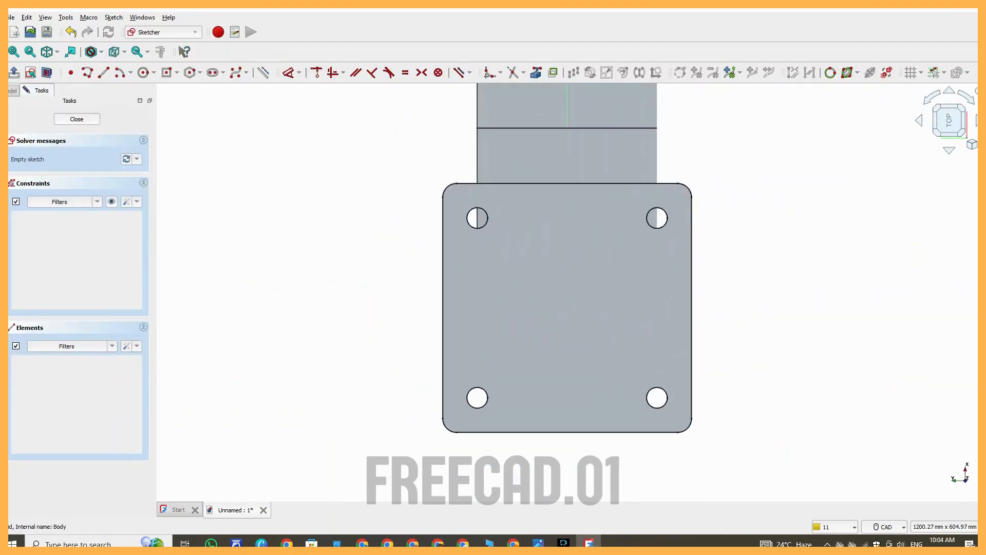
{"action": "left_click", "coordinate": [536, 72]}
{"action": "scroll", "coordinate": [495, 223], "scroll_direction": "up", "scroll_amount": 2}
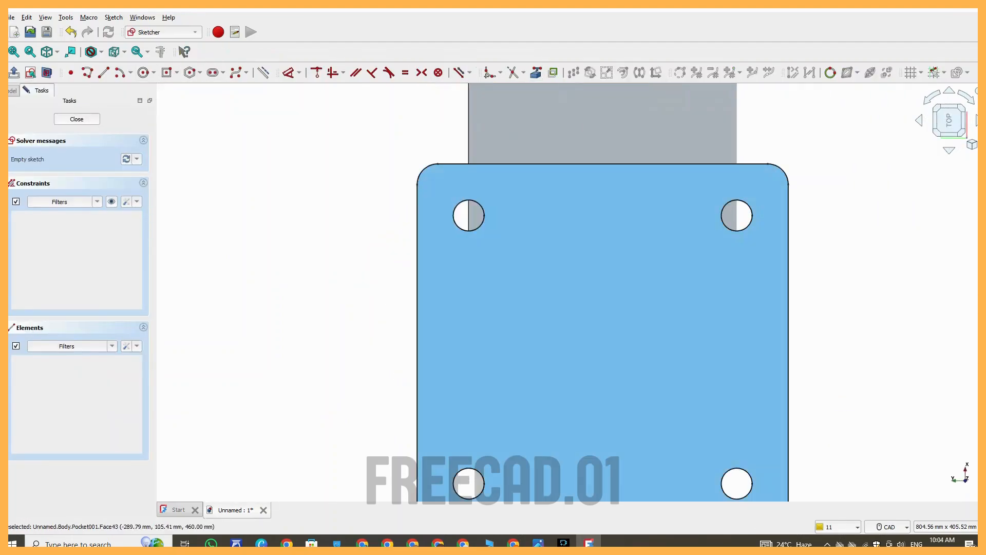
{"action": "left_click", "coordinate": [482, 223]}
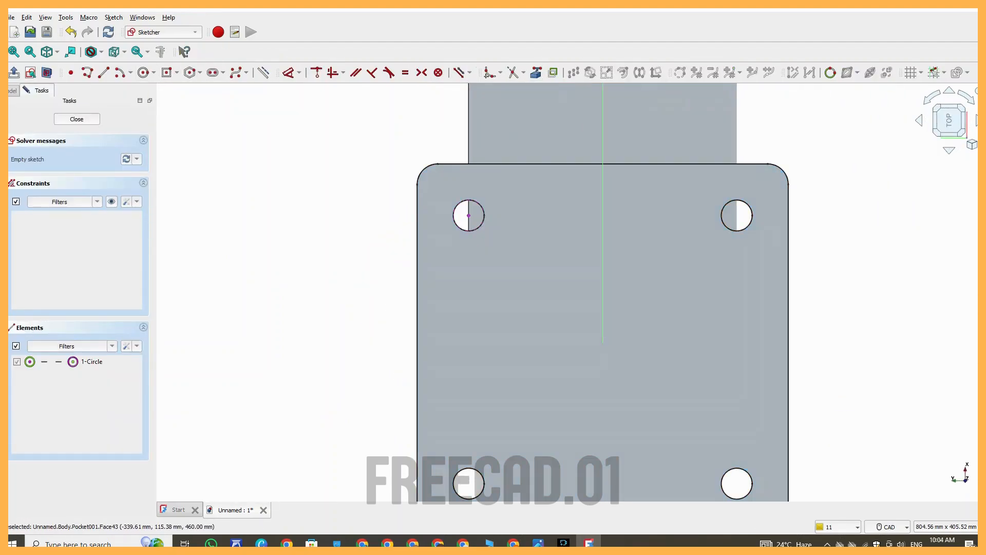
Draw a 60 mm diameter circle concentric with the upper-left bolt hole and mirror it about the sketch's vertical axis
{"action": "left_click", "coordinate": [144, 72]}
{"action": "left_click", "coordinate": [468, 215]}
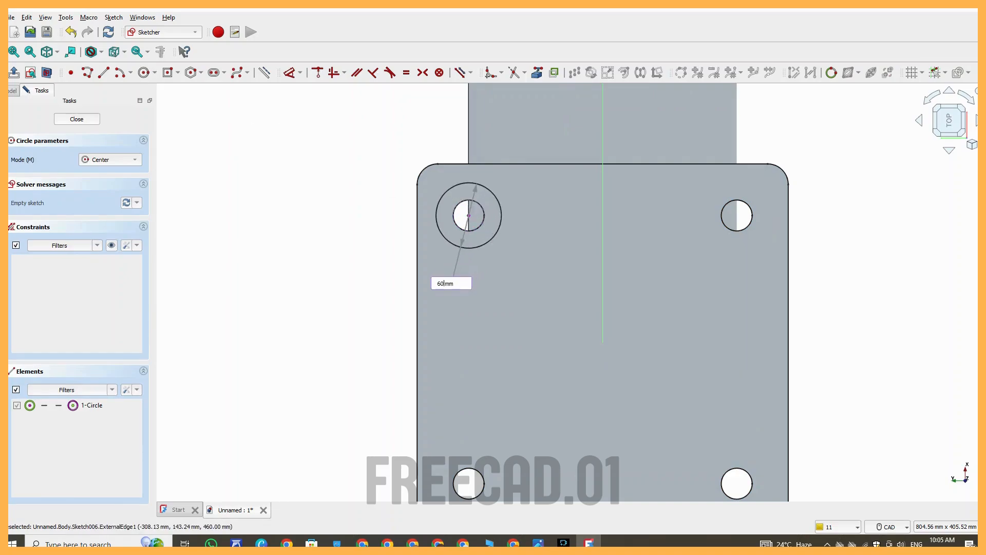
{"action": "type", "text": "60"}
{"action": "key", "text": "Return"}
{"action": "key", "text": "Escape"}
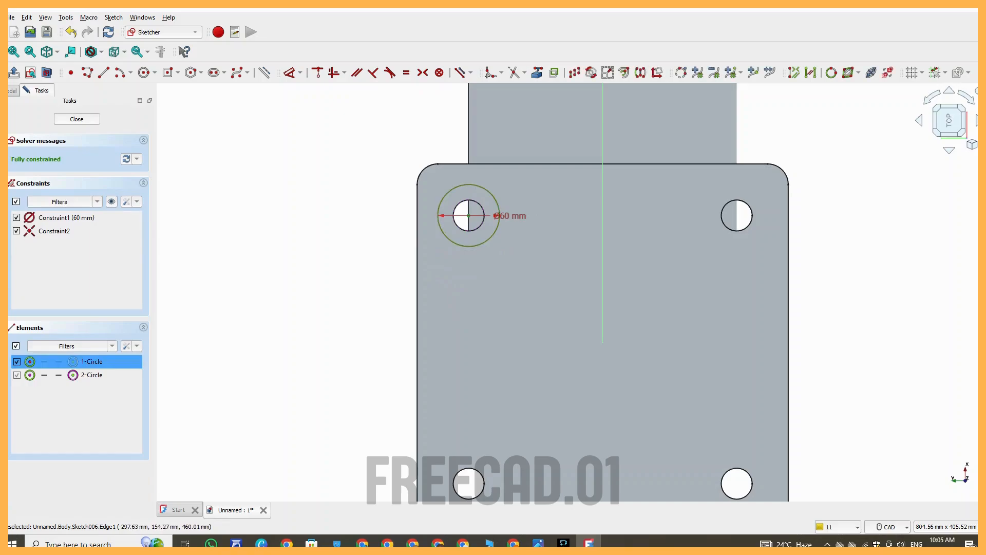
{"action": "left_click", "coordinate": [602, 149]}
{"action": "scroll", "coordinate": [777, 238], "scroll_direction": "down", "scroll_amount": 3}
{"action": "middle_click_drag", "start_coordinate": [777, 238], "coordinate": [638, 216]}
{"action": "scroll", "coordinate": [637, 216], "scroll_direction": "up", "scroll_amount": 2}
{"action": "left_click", "coordinate": [619, 218]}
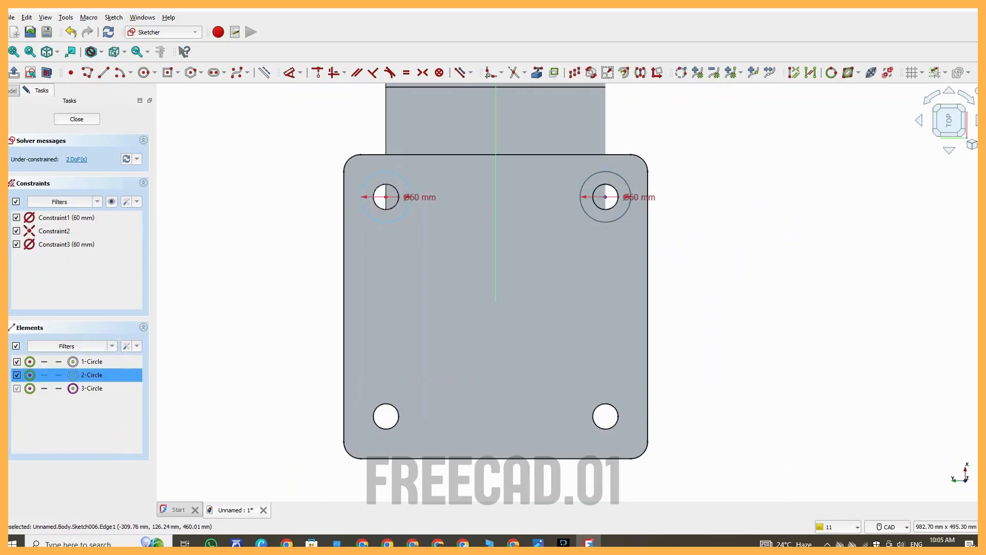
{"action": "left_click", "coordinate": [387, 222]}
{"action": "right_click", "coordinate": [721, 182]}
{"action": "left_click", "coordinate": [719, 181]}
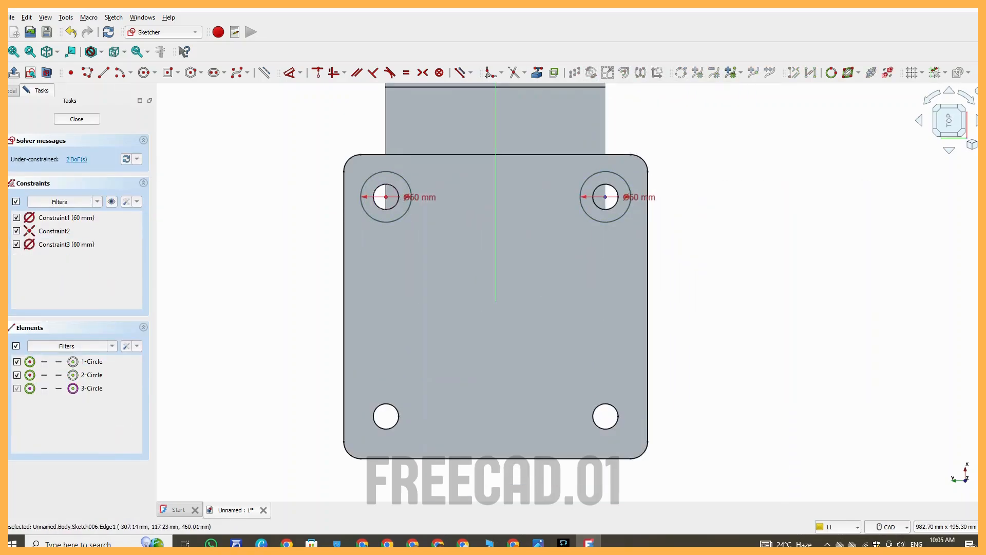
{"action": "left_click", "coordinate": [581, 197]}
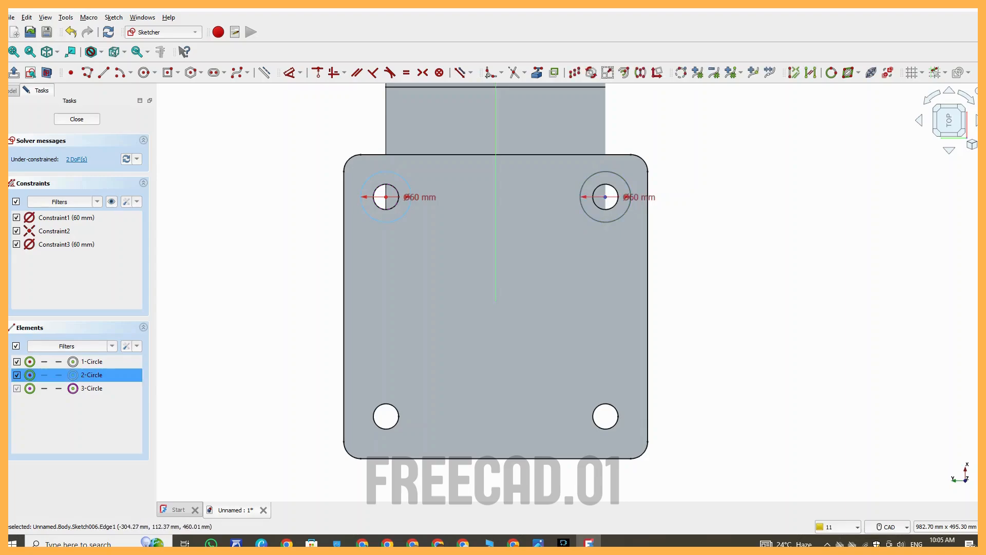
{"action": "left_click", "coordinate": [388, 222]}
{"action": "left_click", "coordinate": [624, 73]}
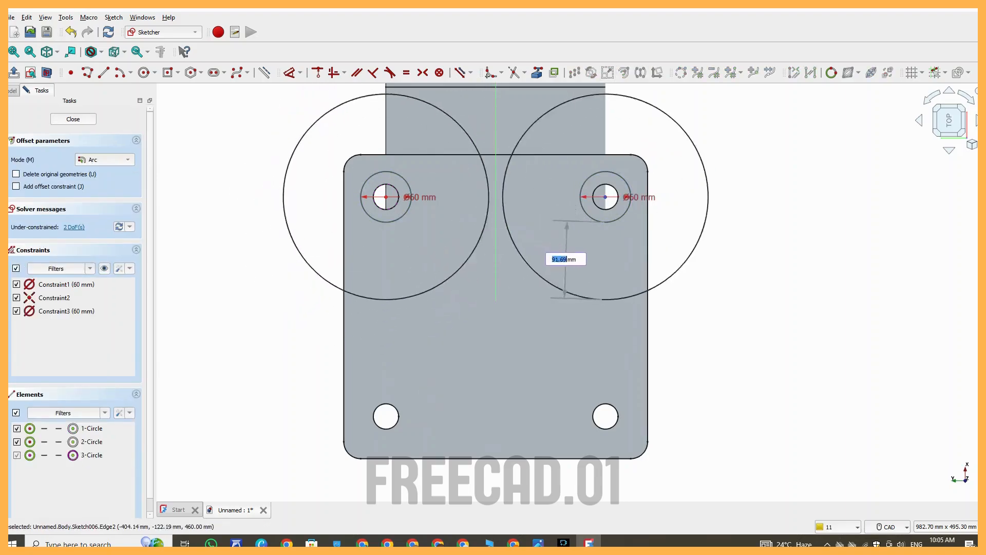
{"action": "key", "text": "Escape"}
{"action": "left_click", "coordinate": [599, 221]}
{"action": "left_click", "coordinate": [403, 215]}
{"action": "left_click", "coordinate": [640, 72]}
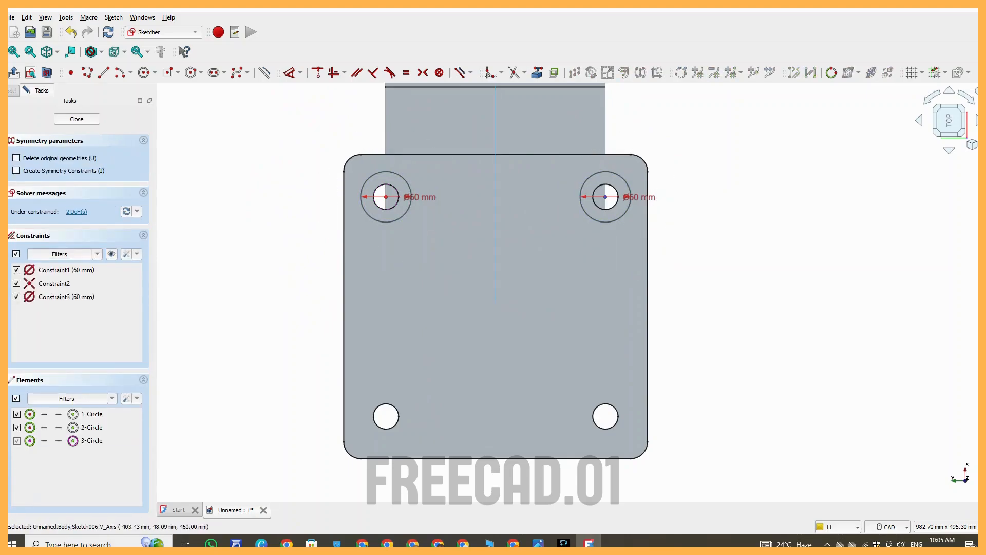
{"action": "key", "text": "Escape"}
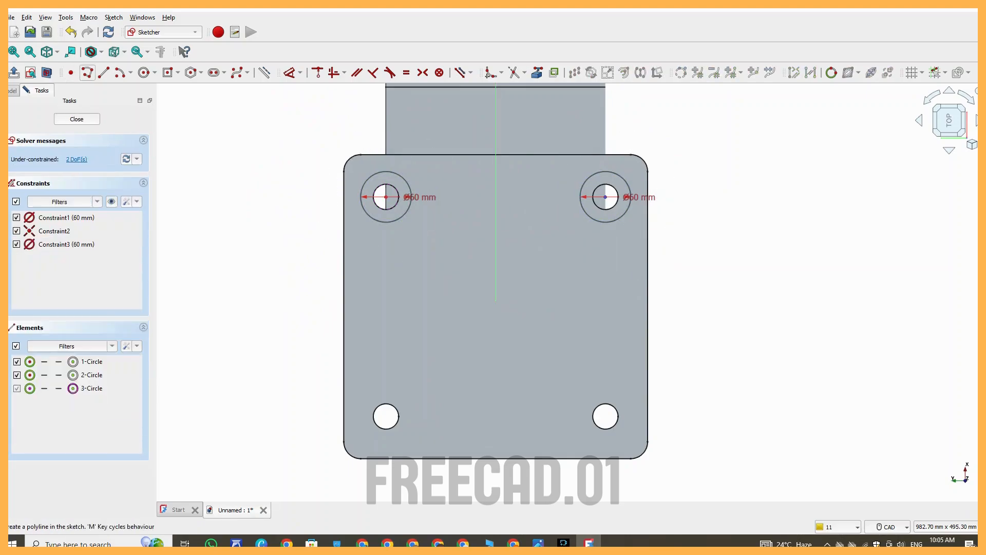
Place a sketch point near the flange face's centre and link the face's right and upper edges as external geometry
{"action": "left_click", "coordinate": [497, 309]}
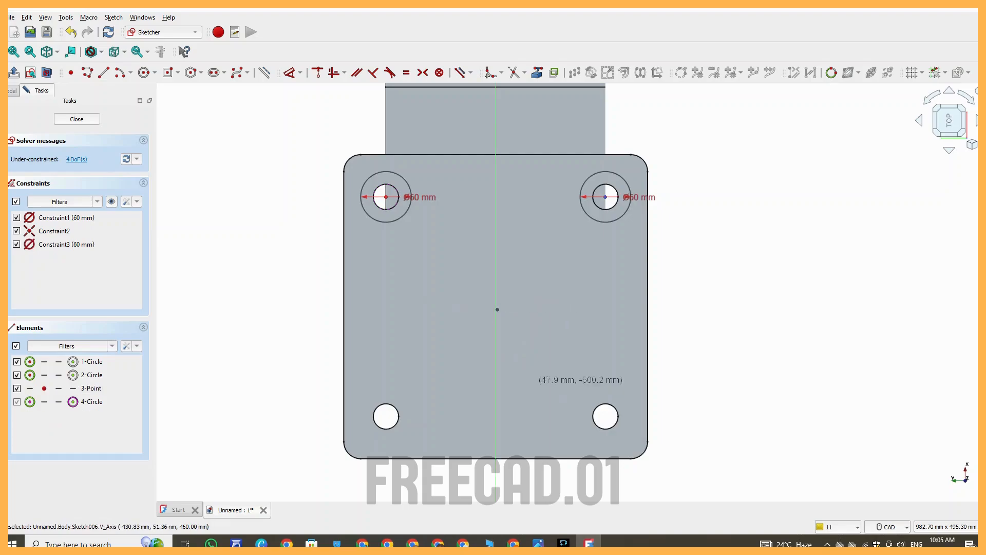
{"action": "left_click", "coordinate": [344, 73]}
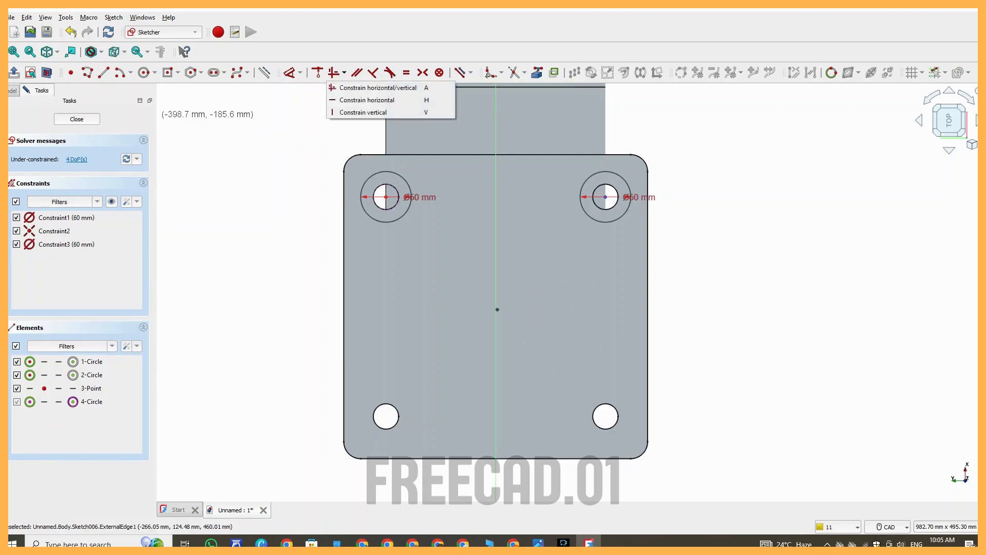
{"action": "left_click", "coordinate": [675, 110]}
{"action": "left_click", "coordinate": [647, 309]}
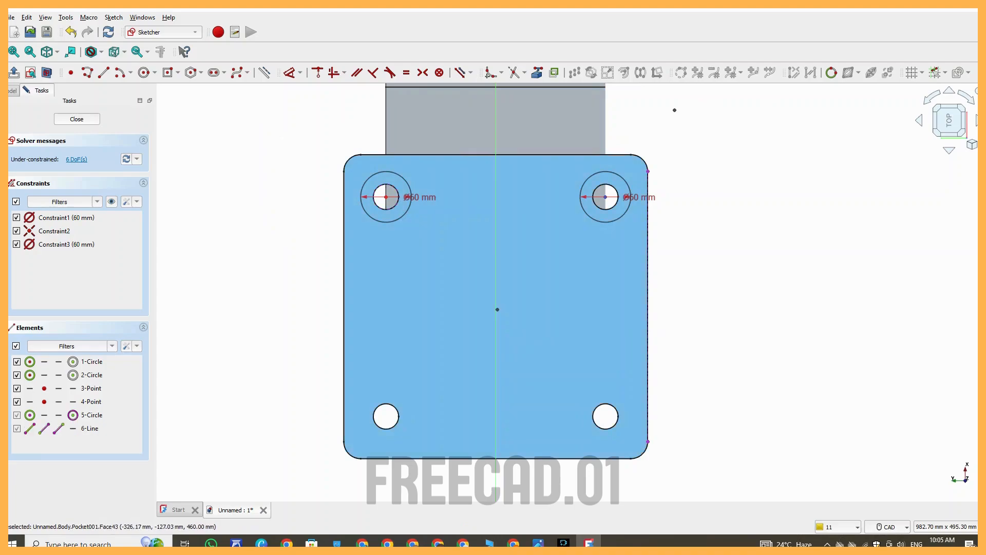
{"action": "left_click", "coordinate": [514, 154]}
Constrain the centre point's horizontal distance from the flange's right edge to 180 mm
{"action": "left_click", "coordinate": [300, 72]}
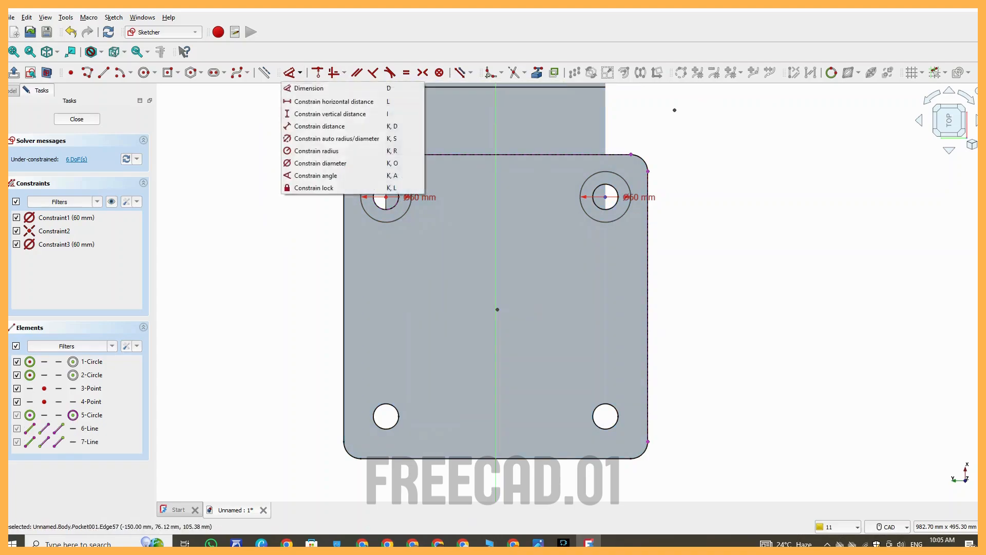
{"action": "left_click", "coordinate": [311, 103]}
{"action": "scroll", "coordinate": [534, 288], "scroll_direction": "up", "scroll_amount": 1}
{"action": "left_click", "coordinate": [489, 314]}
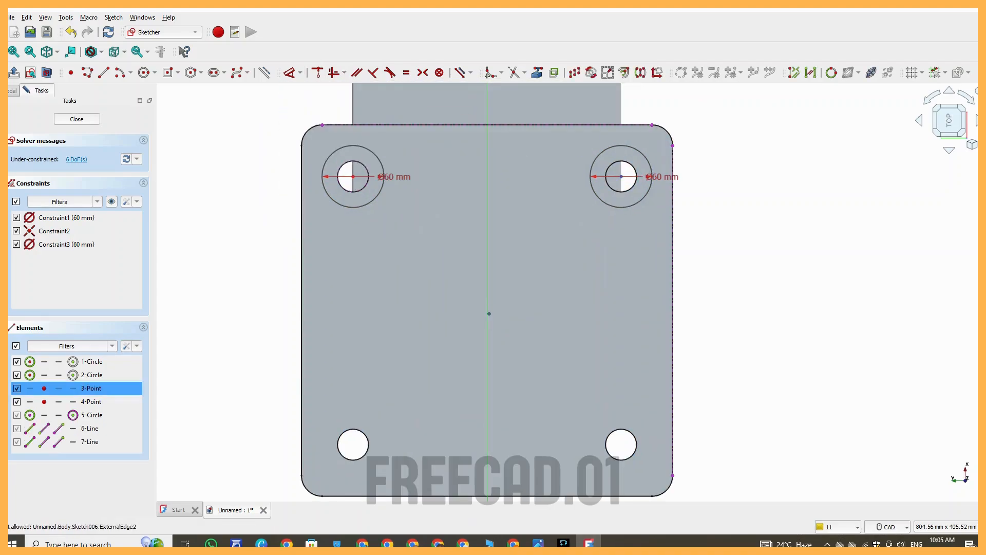
{"action": "left_click", "coordinate": [672, 145]}
{"action": "key", "text": "l"}
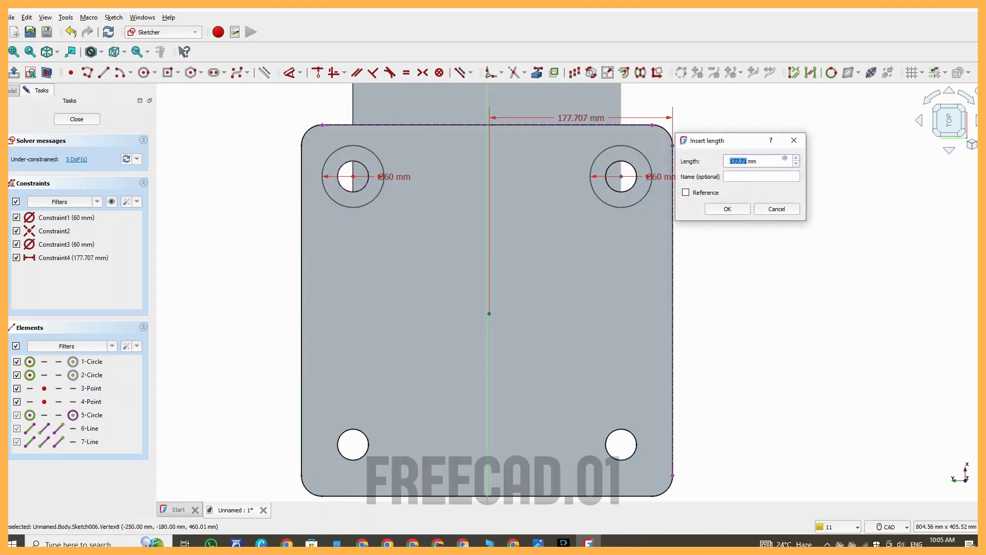
{"action": "type", "text": "180"}
{"action": "key", "text": "Return"}
Constrain the centre point's vertical distance from the flange's upper edge to 180 mm
{"action": "scroll", "coordinate": [708, 145], "scroll_direction": "down", "scroll_amount": 3}
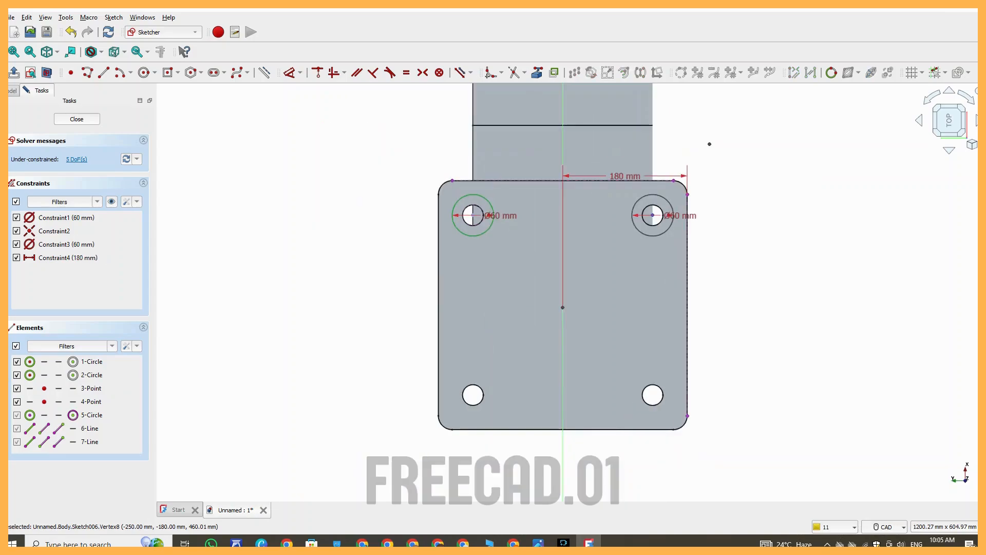
{"action": "scroll", "coordinate": [690, 121], "scroll_direction": "up", "scroll_amount": 1}
{"action": "left_click", "coordinate": [300, 72]}
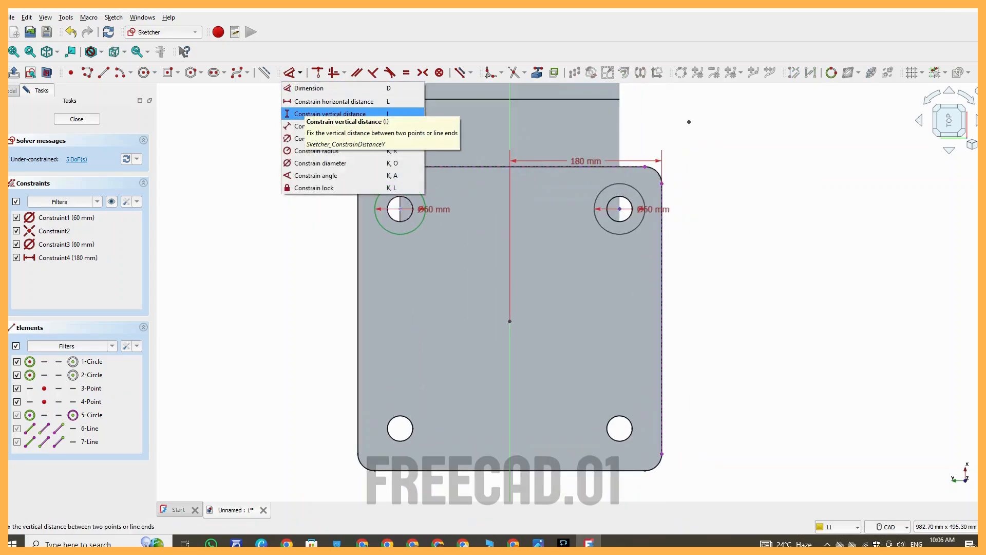
{"action": "left_click", "coordinate": [304, 114]}
{"action": "left_click", "coordinate": [509, 321]}
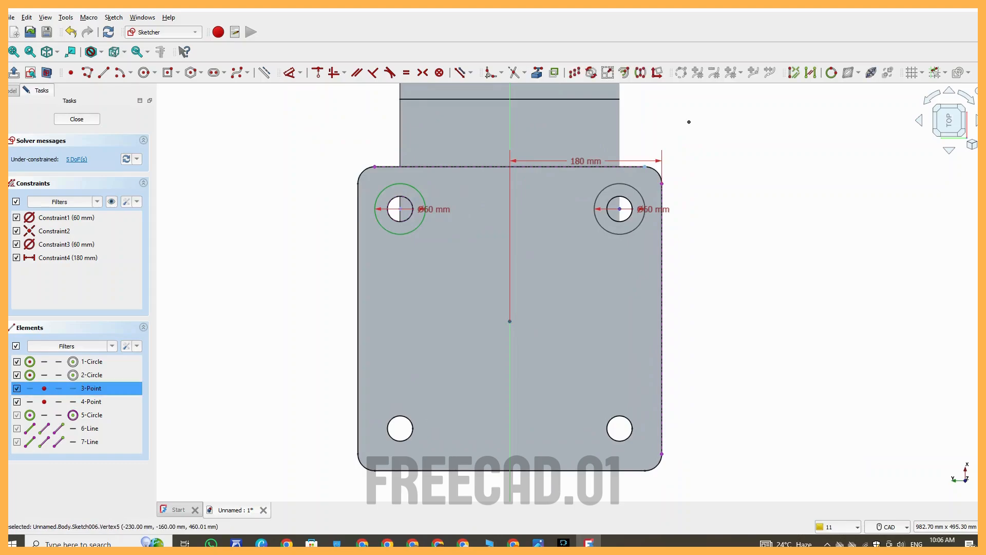
{"action": "left_click", "coordinate": [645, 166]}
{"action": "type", "text": "180"}
{"action": "key", "text": "Return"}
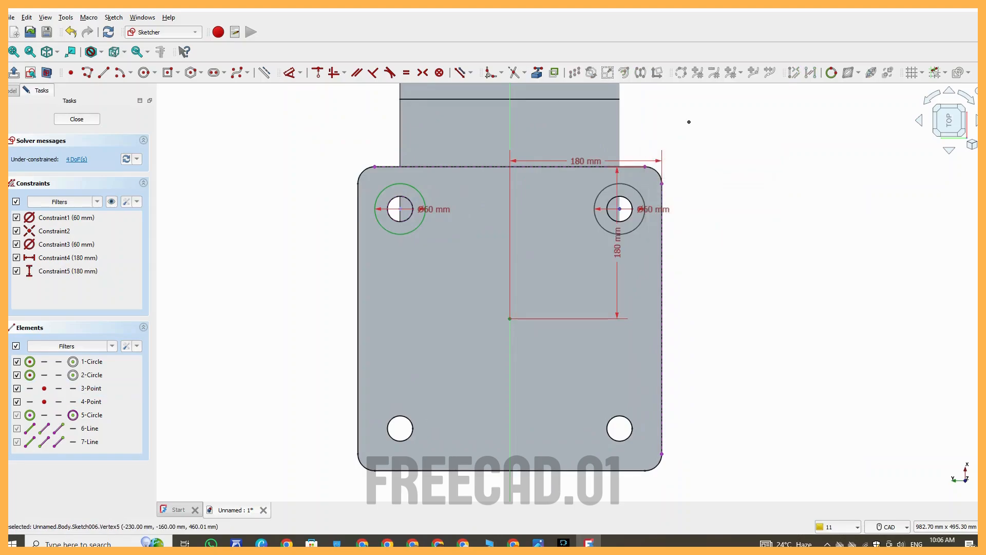
Mirror both 60 mm counterbore circles through the centre point onto the two lower bolt holes and close the sketch
{"action": "left_click", "coordinate": [376, 218]}
{"action": "left_click", "coordinate": [596, 216]}
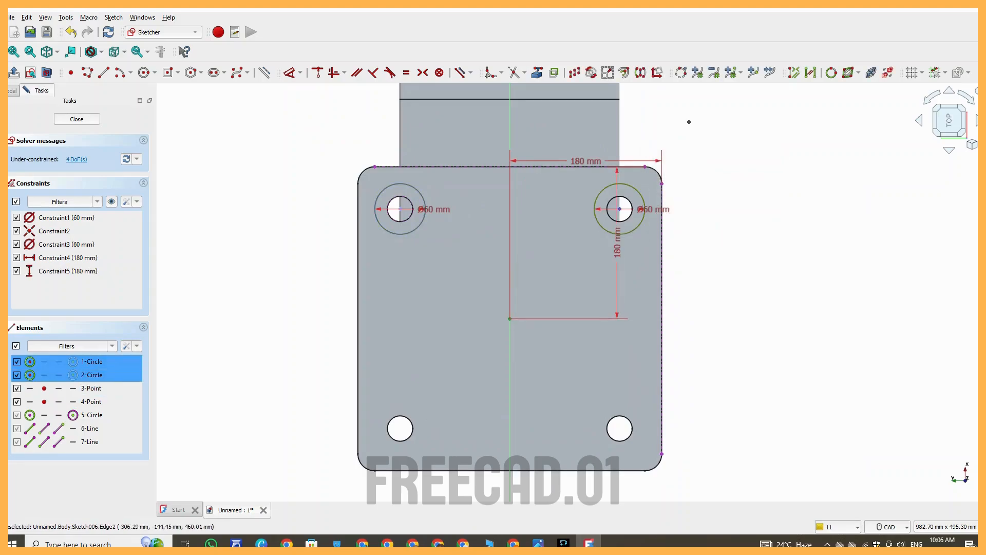
{"action": "left_click", "coordinate": [640, 72]}
{"action": "left_click", "coordinate": [509, 318]}
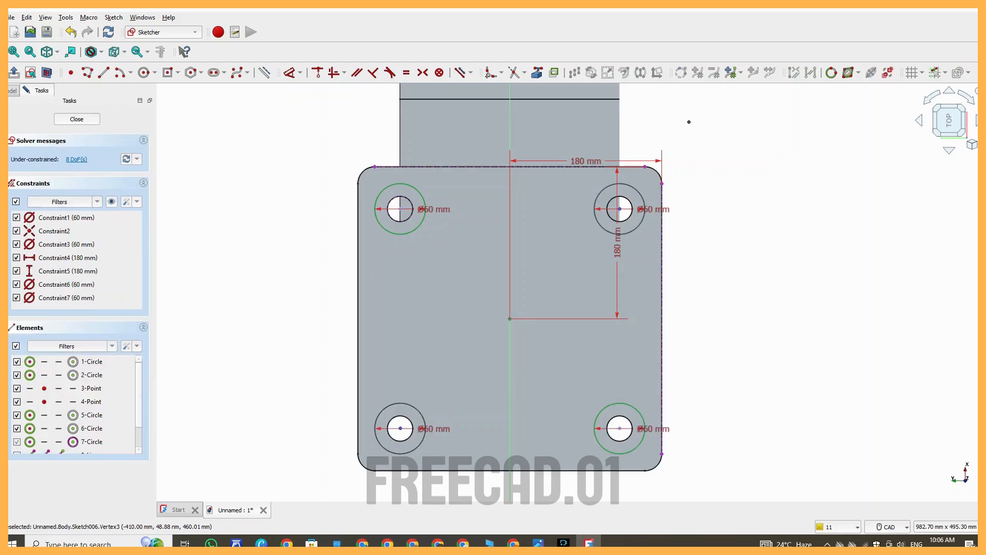
{"action": "key", "text": "Escape"}
Pocket the four counterbore circles on the upper flange 10 mm deep
{"action": "middle_click_drag", "start_coordinate": [496, 276], "coordinate": [476, 282]}
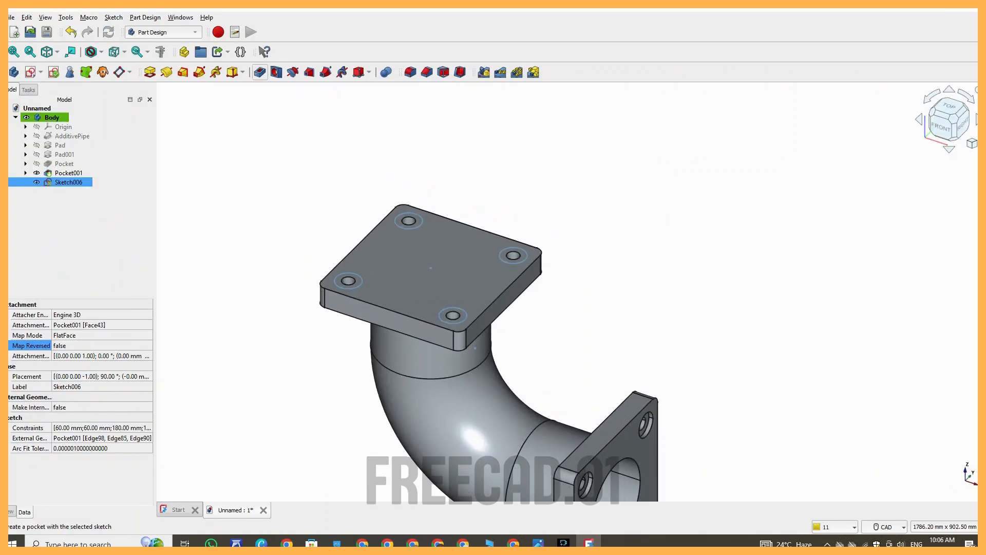
{"action": "left_click", "coordinate": [259, 72]}
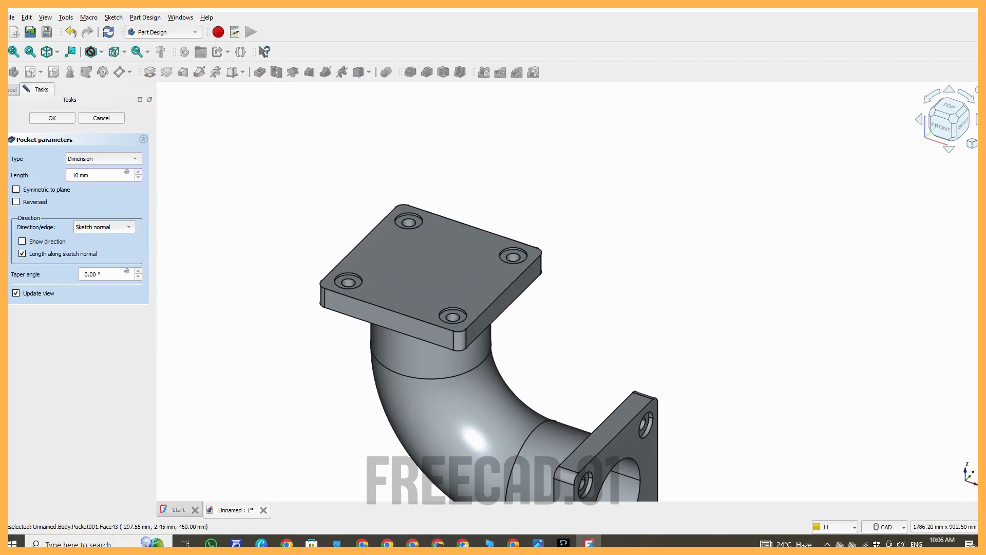
{"action": "key", "text": "Return"}
Start a sketch on the upper flange's top face and draw a large bore circle near its centre, centred close to the vertical axis
{"action": "left_click", "coordinate": [30, 72]}
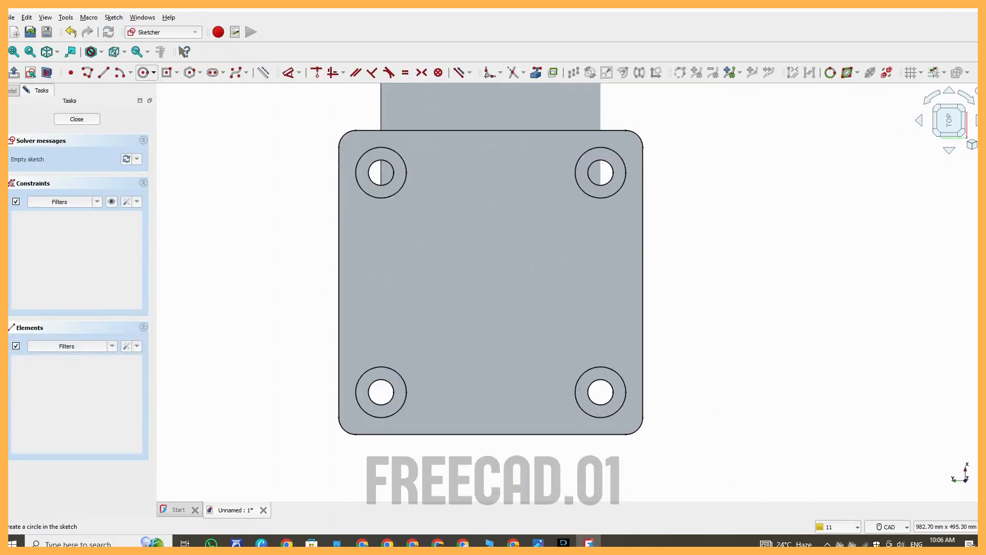
{"action": "left_click", "coordinate": [144, 71]}
{"action": "left_click", "coordinate": [495, 282]}
{"action": "left_click", "coordinate": [579, 242]}
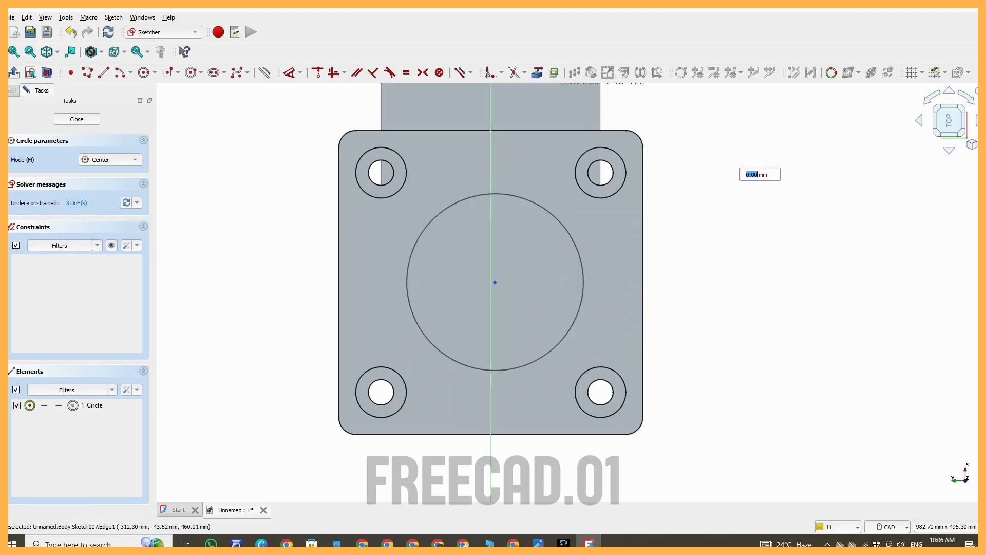
{"action": "key", "text": "Escape"}
{"action": "left_click_drag", "start_coordinate": [495, 282], "coordinate": [492, 283]}
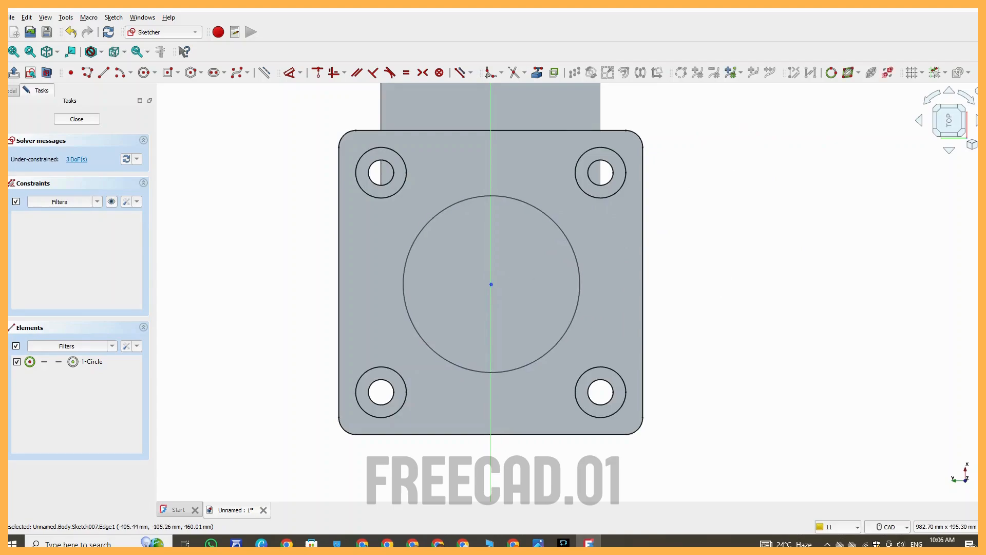
Constrain the diameter of the bore circle on the upper flange to 210 mm
{"action": "left_click", "coordinate": [289, 72]}
{"action": "left_click", "coordinate": [474, 197]}
{"action": "left_click", "coordinate": [732, 208]}
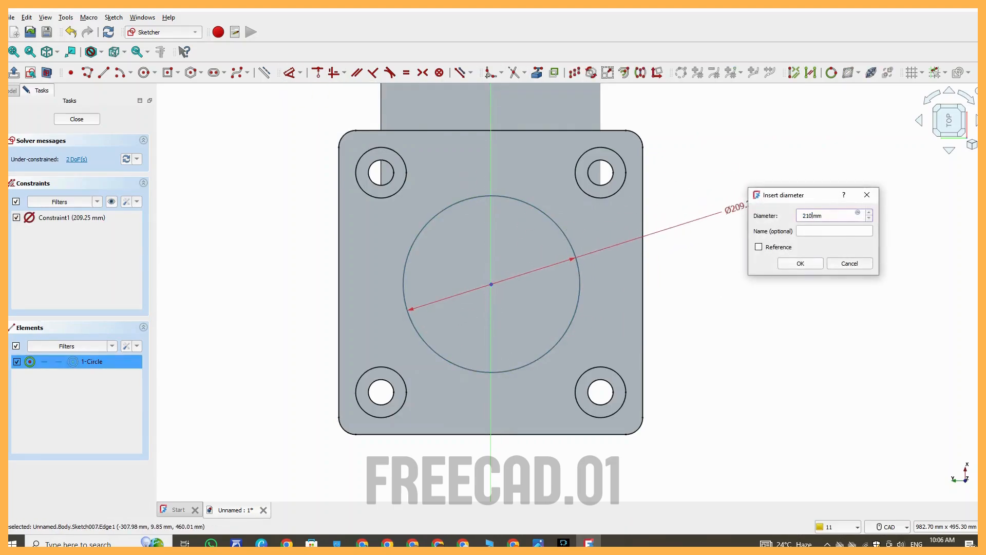
{"action": "key", "text": "Return"}
Reference the flange's upper and right edges as external geometry and constrain the bore centre 180 mm horizontally from the right edge
{"action": "left_click", "coordinate": [537, 72]}
{"action": "left_click", "coordinate": [545, 131]}
{"action": "left_click", "coordinate": [642, 206]}
{"action": "left_click", "coordinate": [300, 72]}
{"action": "left_click", "coordinate": [304, 99]}
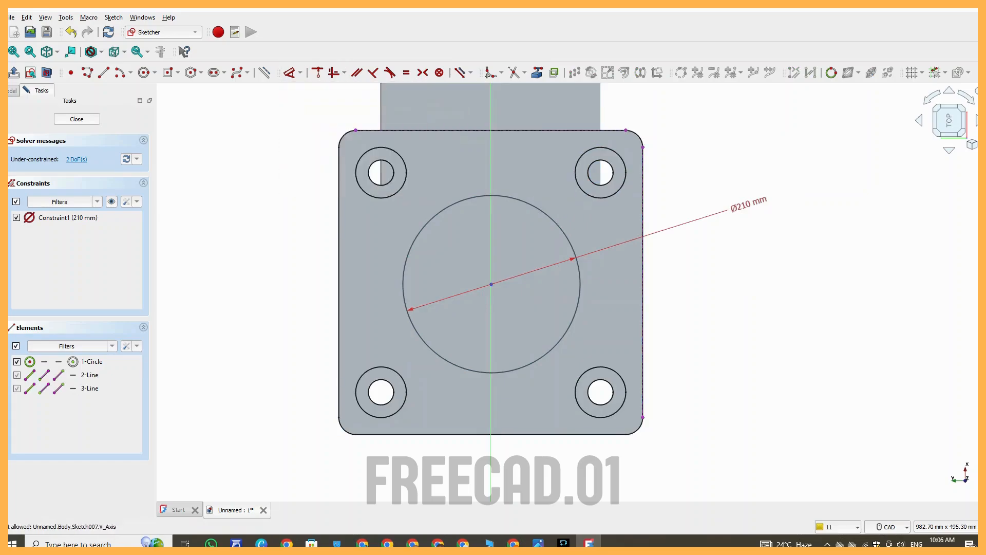
{"action": "left_click", "coordinate": [643, 148]}
{"action": "left_click", "coordinate": [491, 284]}
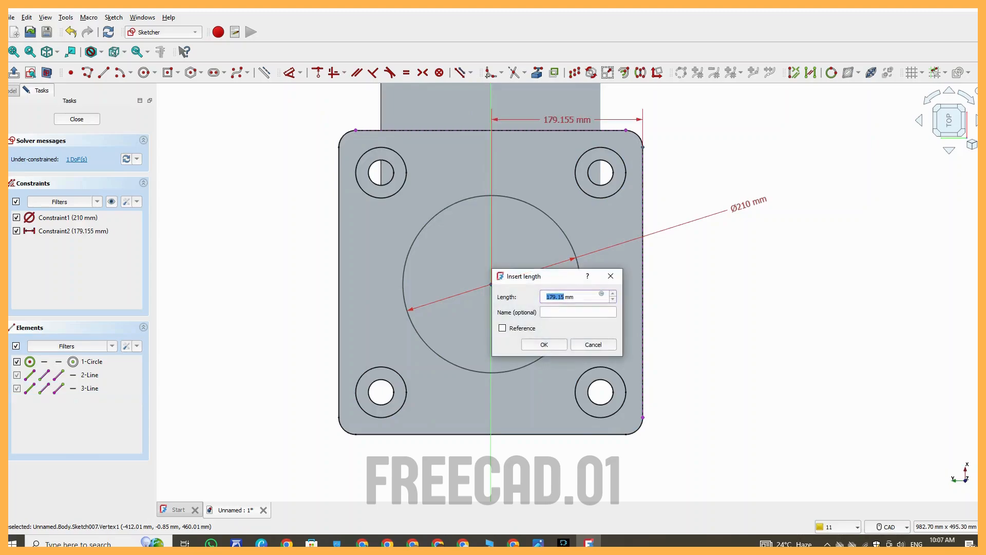
{"action": "type", "text": "180"}
{"action": "key", "text": "Return"}
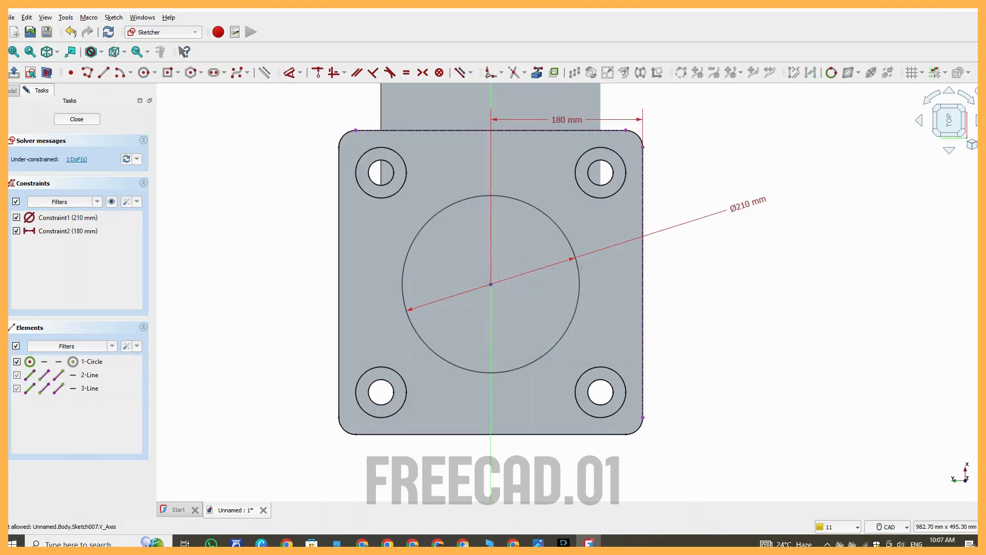
Constrain the bore centre's vertical distance from the flange's upper edge to 180 mm and close the sketch
{"action": "left_click", "coordinate": [300, 72]}
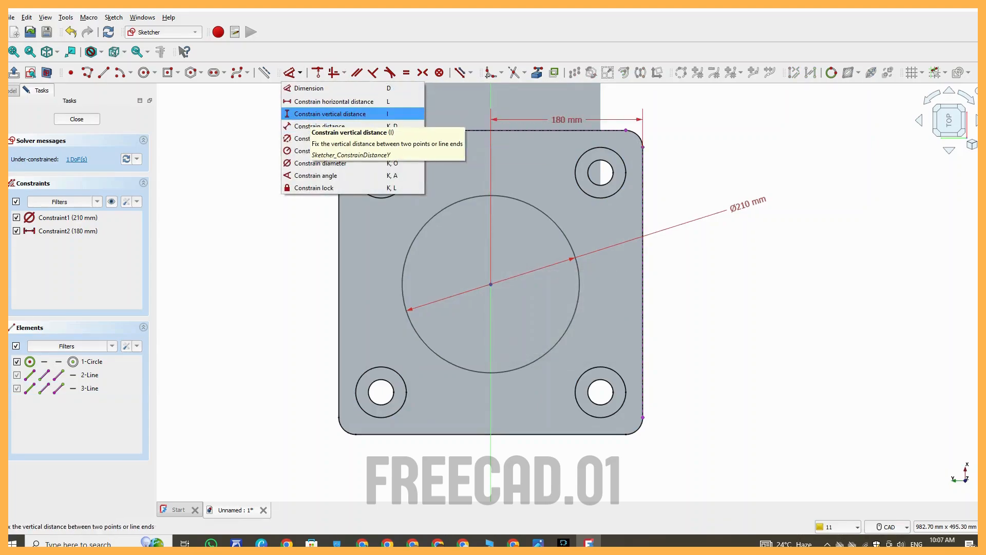
{"action": "left_click", "coordinate": [318, 113]}
{"action": "left_click", "coordinate": [626, 129]}
{"action": "left_click", "coordinate": [491, 284]}
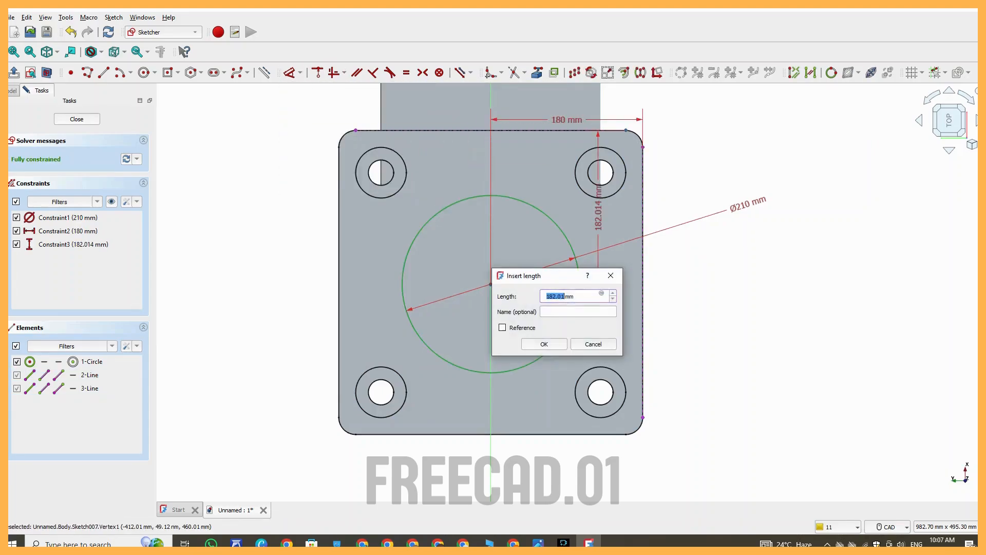
{"action": "type", "text": "180"}
{"action": "key", "text": "Return"}
{"action": "scroll", "coordinate": [615, 430], "scroll_direction": "down", "scroll_amount": 2}
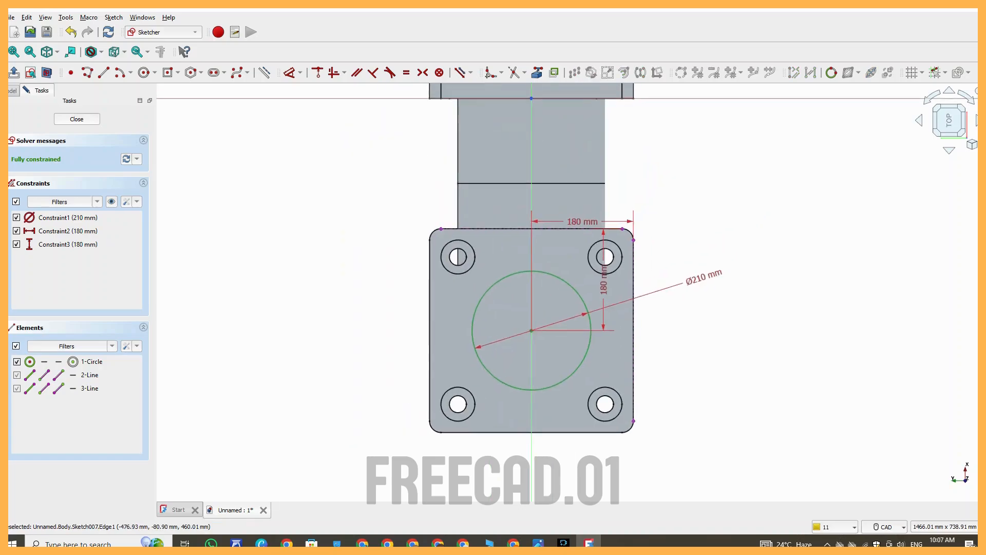
{"action": "key", "text": "Escape"}
{"action": "scroll", "coordinate": [336, 272], "scroll_direction": "down", "scroll_amount": 2}
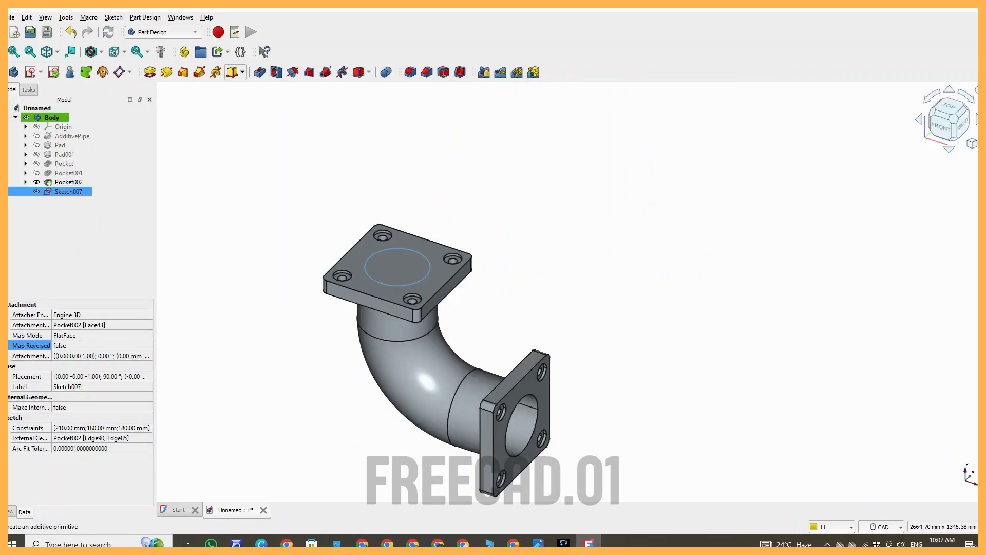
Pocket the 210 mm bore circle through the upper flange down to the elbow's hollow pipe
{"action": "left_click", "coordinate": [259, 72]}
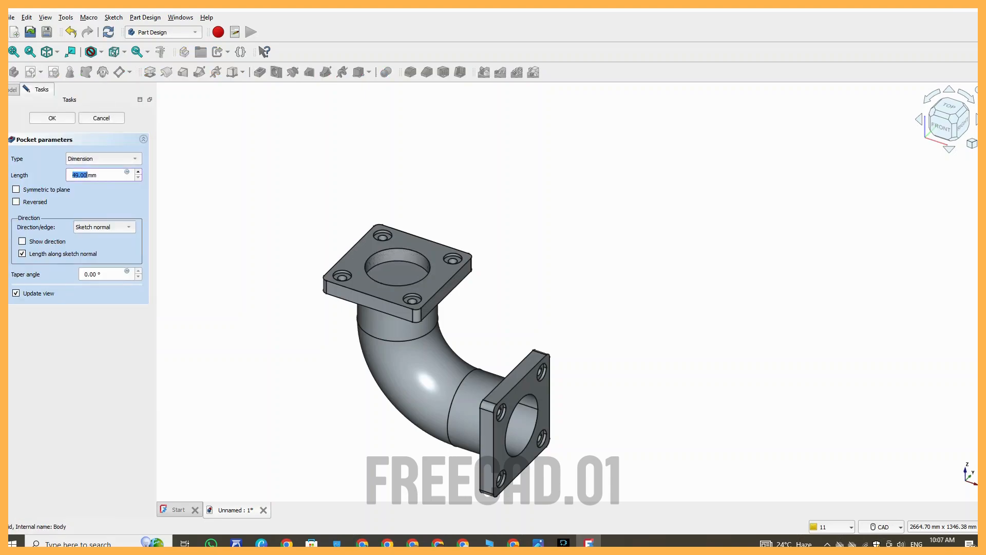
{"action": "key", "text": "Up"}
{"action": "key", "text": "Up"}
{"action": "left_click", "coordinate": [52, 118]}
{"action": "scroll", "coordinate": [608, 257], "scroll_direction": "down", "scroll_amount": 4}
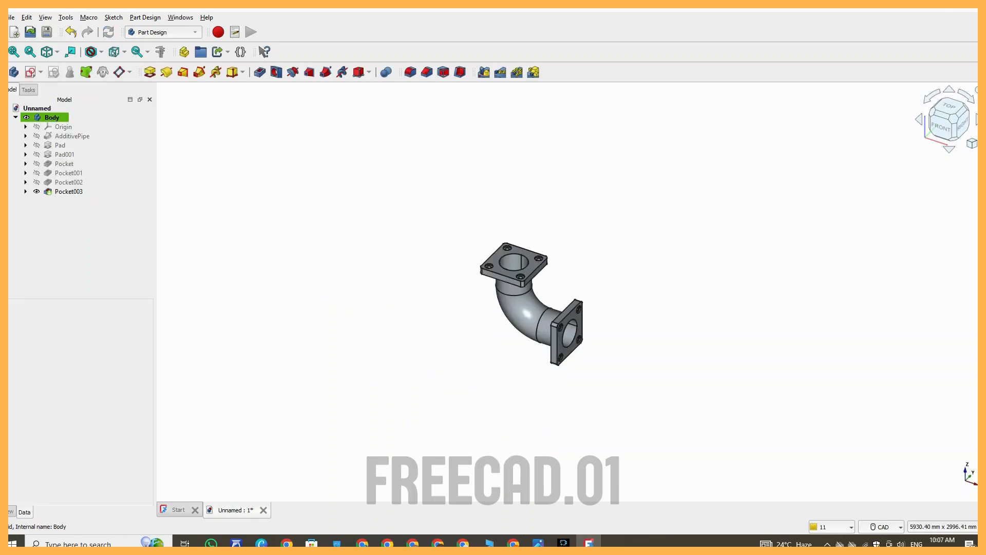
{"action": "scroll", "coordinate": [622, 313], "scroll_direction": "up", "scroll_amount": 4}
{"action": "middle_click_drag", "start_coordinate": [619, 306], "coordinate": [740, 357]}
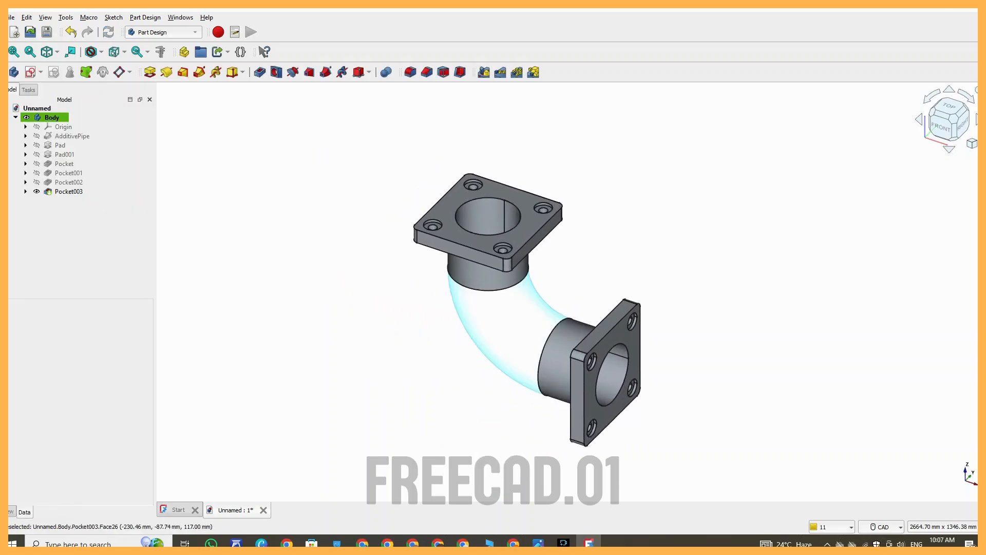
Apply the Gold material to the whole body in its appearance settings
{"action": "left_click", "coordinate": [51, 117]}
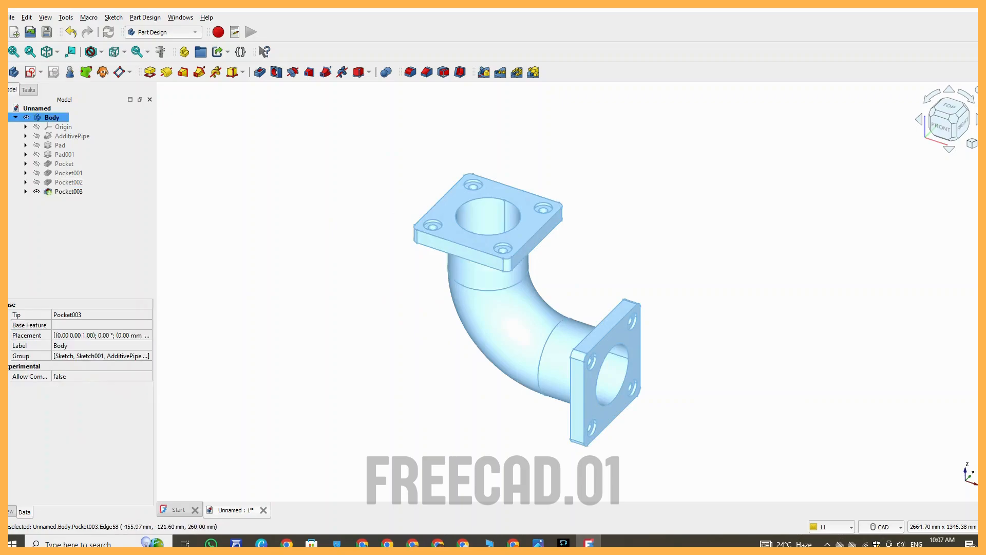
{"action": "right_click", "coordinate": [51, 117]}
{"action": "left_click", "coordinate": [67, 233]}
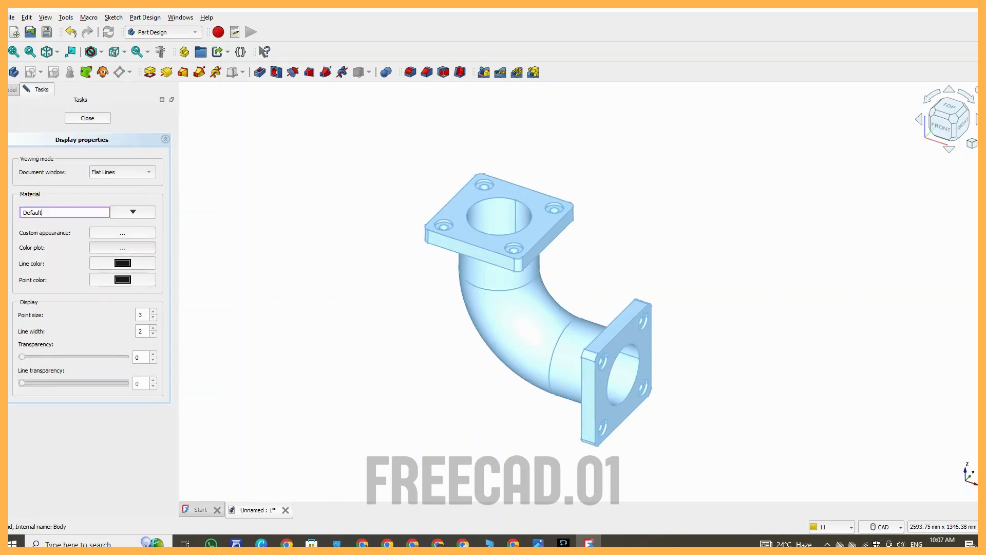
{"action": "left_click", "coordinate": [133, 212]}
{"action": "scroll", "coordinate": [108, 443], "scroll_direction": "down", "scroll_amount": 3}
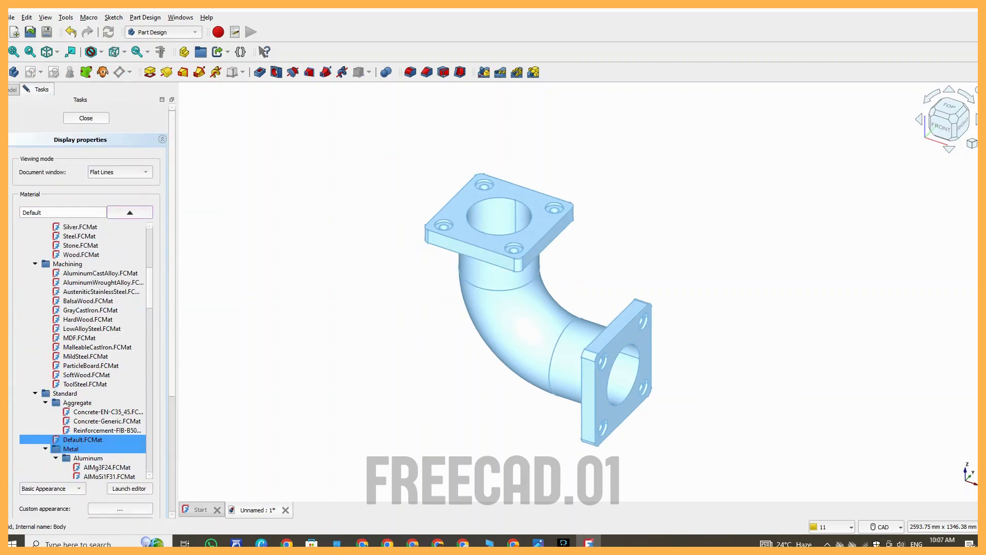
{"action": "scroll", "coordinate": [108, 440], "scroll_direction": "down", "scroll_amount": 2}
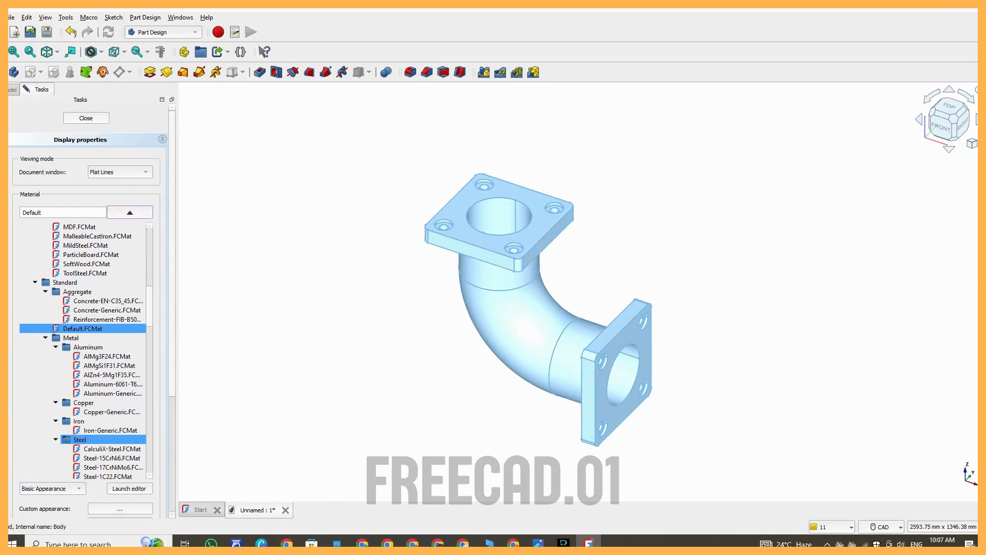
{"action": "scroll", "coordinate": [93, 374], "scroll_direction": "up", "scroll_amount": 3}
{"action": "scroll", "coordinate": [87, 310], "scroll_direction": "up", "scroll_amount": 7}
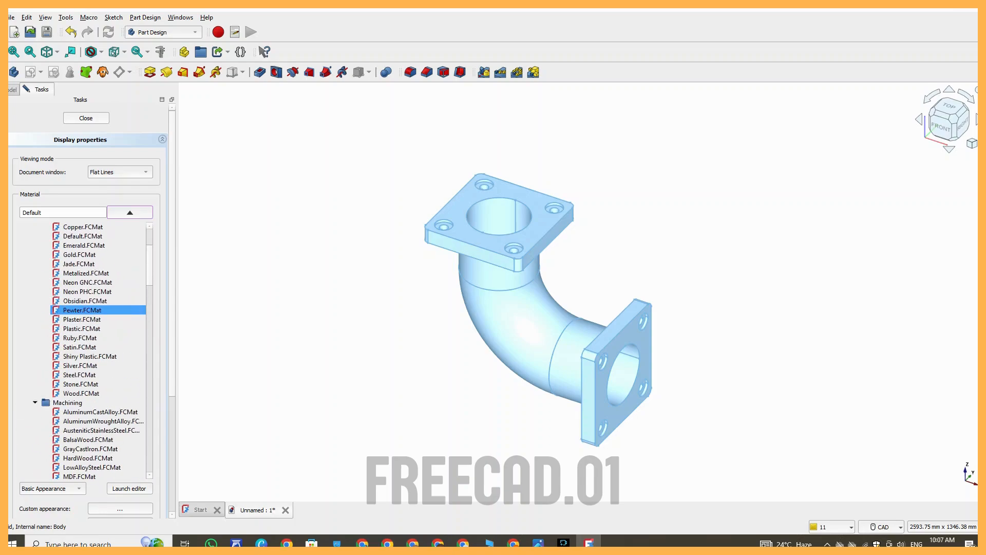
{"action": "left_click", "coordinate": [79, 282]}
{"action": "left_click", "coordinate": [319, 267]}
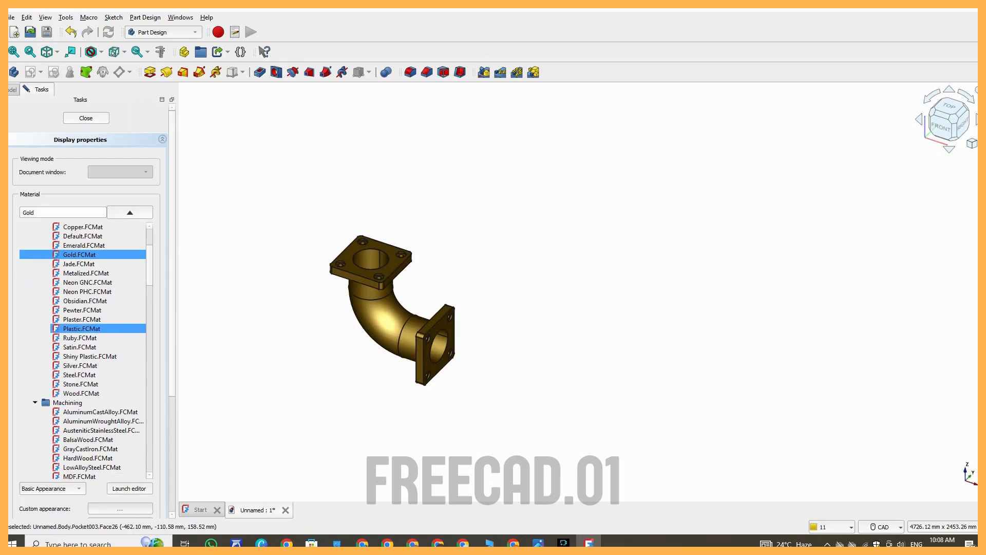
Look through the remaining materials, the custom appearance and the line colour options, and close the display properties
{"action": "scroll", "coordinate": [97, 346], "scroll_direction": "down", "scroll_amount": 12}
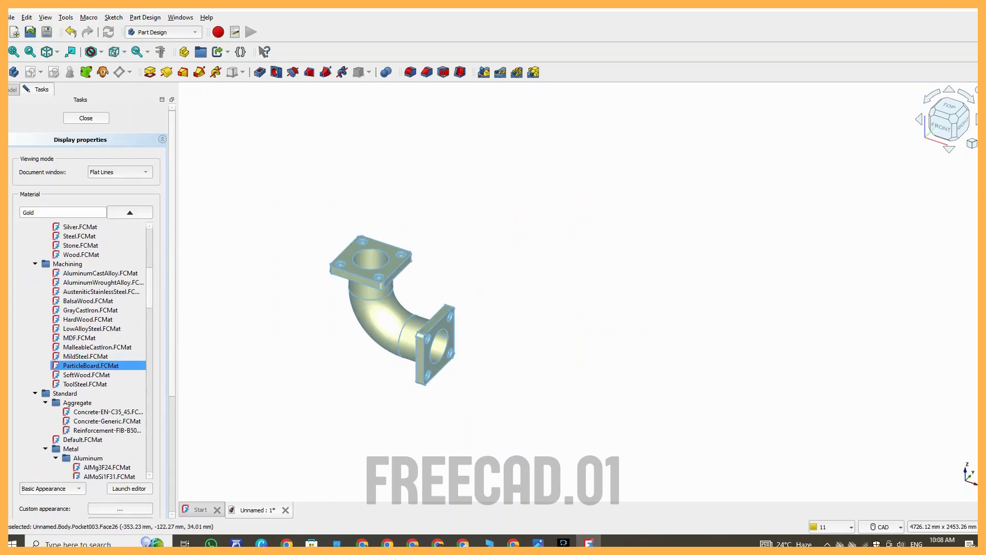
{"action": "scroll", "coordinate": [87, 309], "scroll_direction": "down", "scroll_amount": 18}
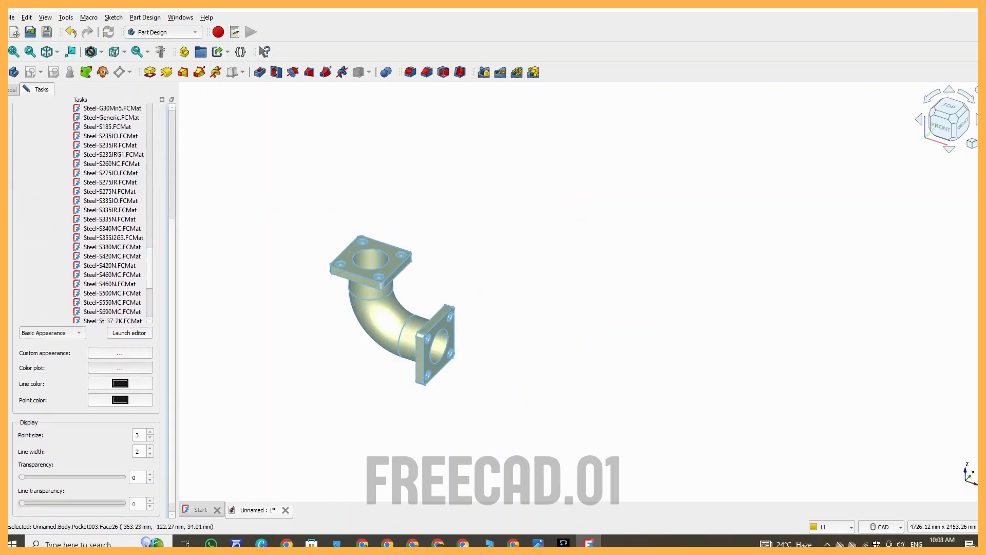
{"action": "left_click", "coordinate": [120, 352]}
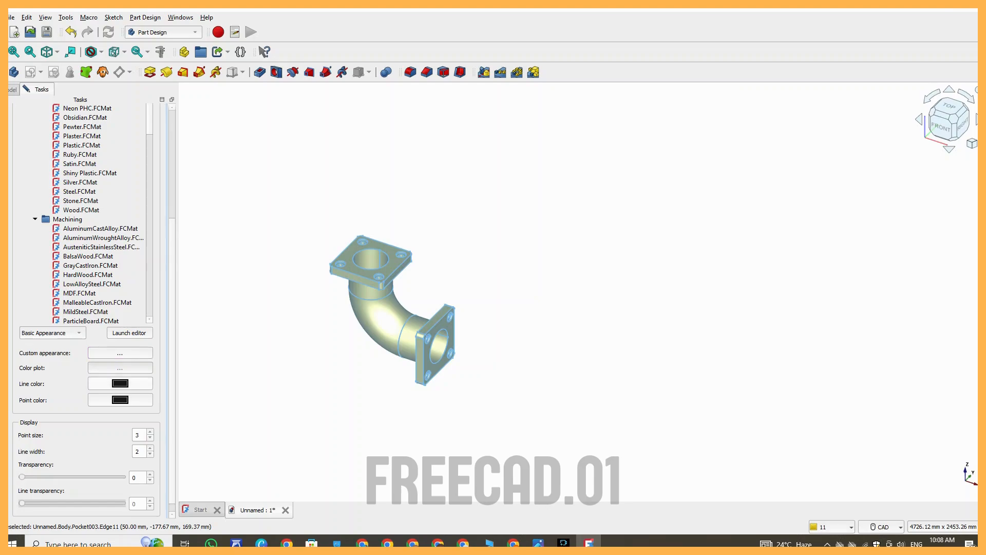
{"action": "left_click", "coordinate": [120, 383]}
{"action": "left_click", "coordinate": [548, 367]}
{"action": "left_click", "coordinate": [539, 308]}
{"action": "double_click", "coordinate": [385, 323]}
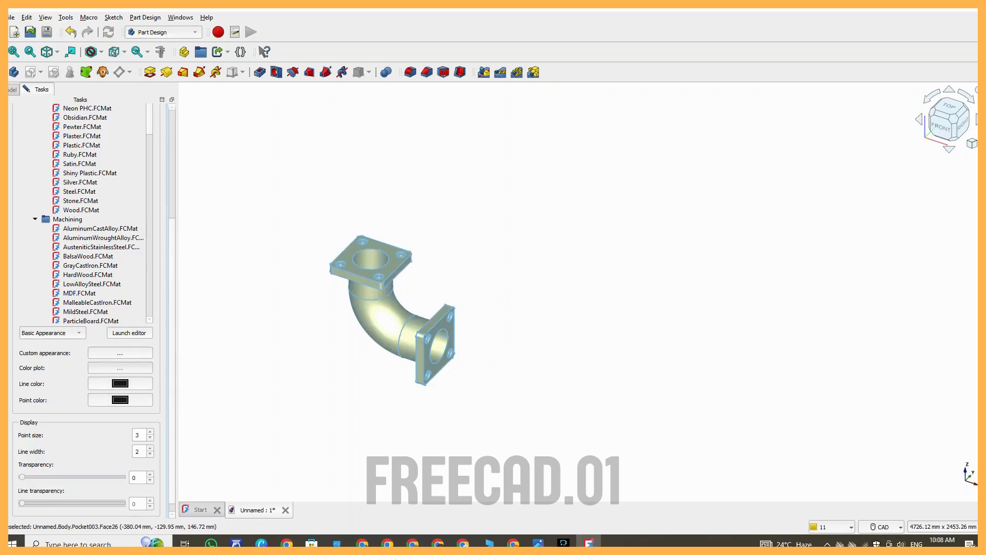
{"action": "scroll", "coordinate": [196, 214], "scroll_direction": "up", "scroll_amount": 3}
{"action": "scroll", "coordinate": [97, 262], "scroll_direction": "up", "scroll_amount": 7}
{"action": "left_click", "coordinate": [97, 116]}
{"action": "scroll", "coordinate": [306, 339], "scroll_direction": "down", "scroll_amount": 3}
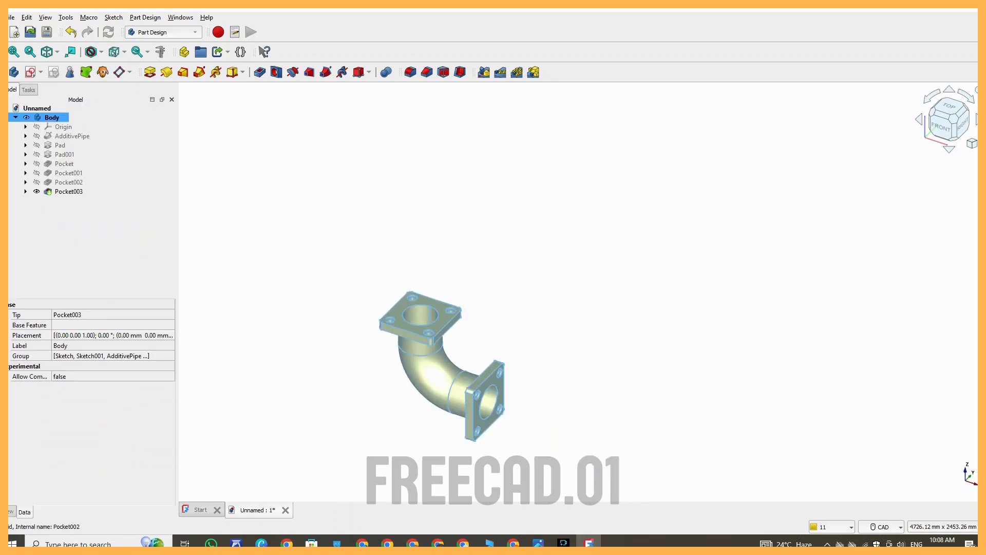
Assign a random colour to the body three times to end with a green elbow
{"action": "left_click", "coordinate": [306, 339]}
{"action": "right_click", "coordinate": [52, 118]}
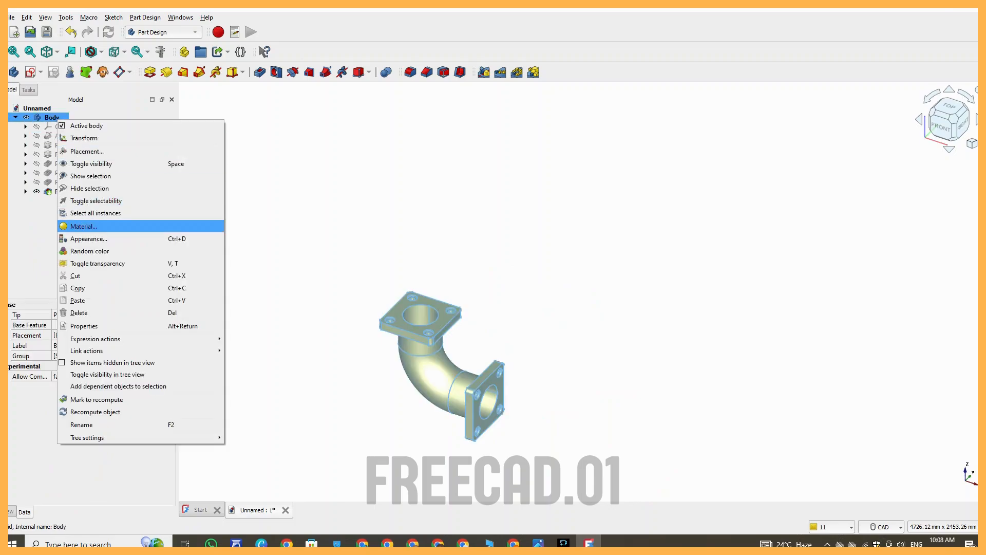
{"action": "left_click", "coordinate": [83, 250]}
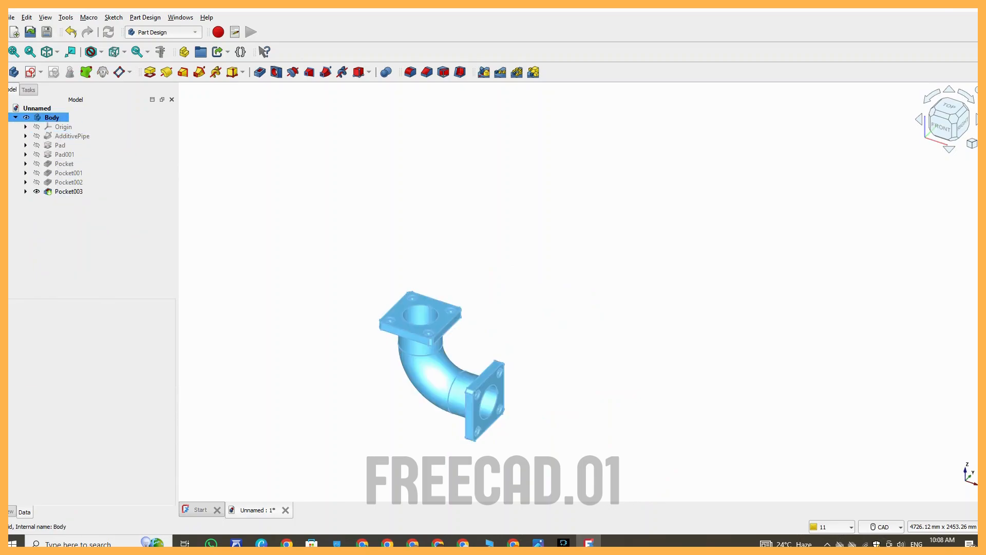
{"action": "right_click", "coordinate": [61, 118]}
{"action": "left_click", "coordinate": [82, 252]}
{"action": "scroll", "coordinate": [252, 443], "scroll_direction": "up", "scroll_amount": 2}
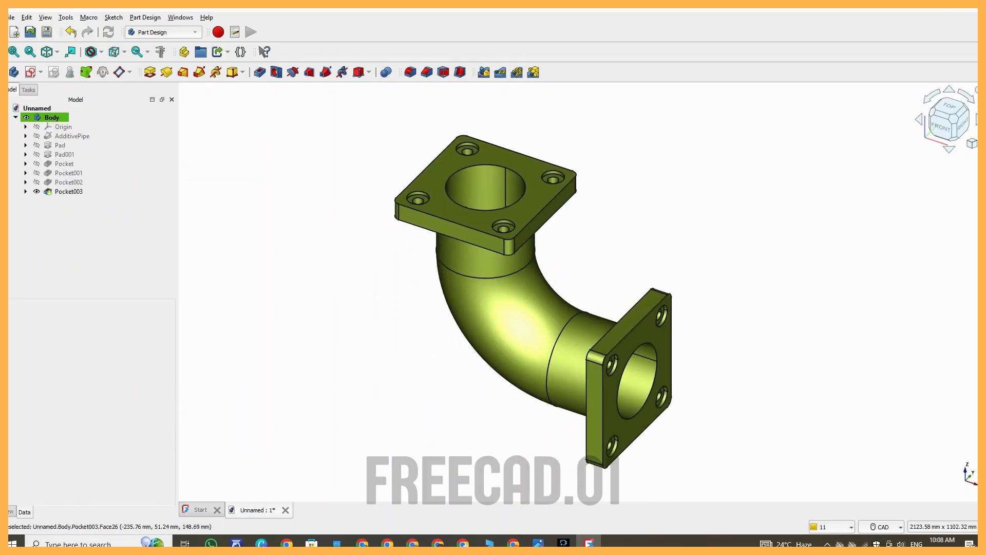
{"action": "right_click", "coordinate": [51, 117]}
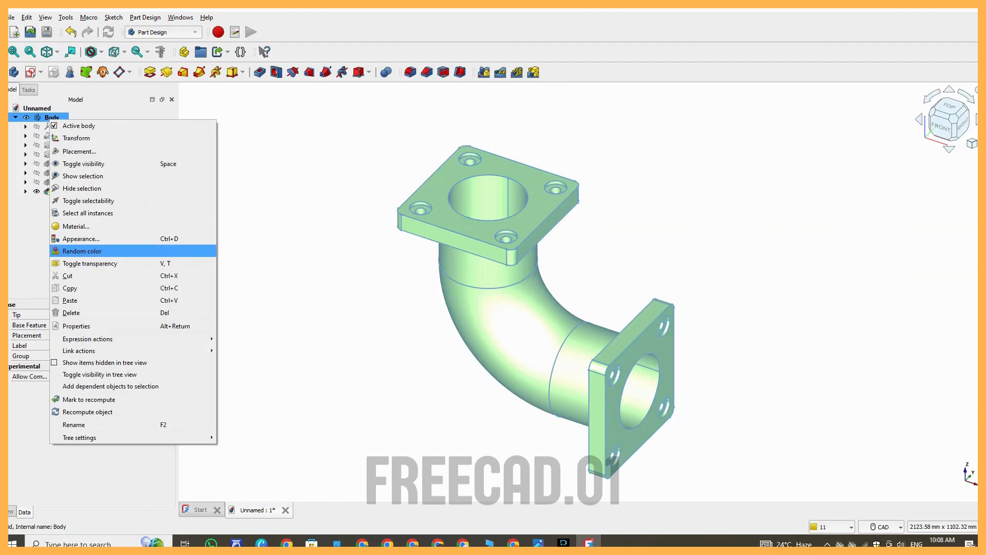
{"action": "left_click", "coordinate": [83, 250]}
{"action": "scroll", "coordinate": [483, 328], "scroll_direction": "down", "scroll_amount": 3}
{"action": "scroll", "coordinate": [522, 327], "scroll_direction": "up", "scroll_amount": 2}
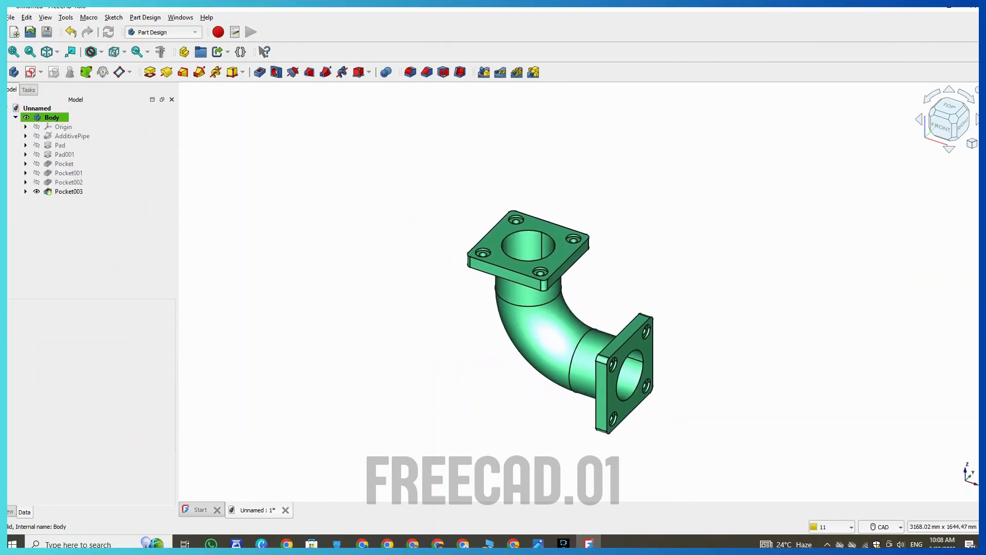